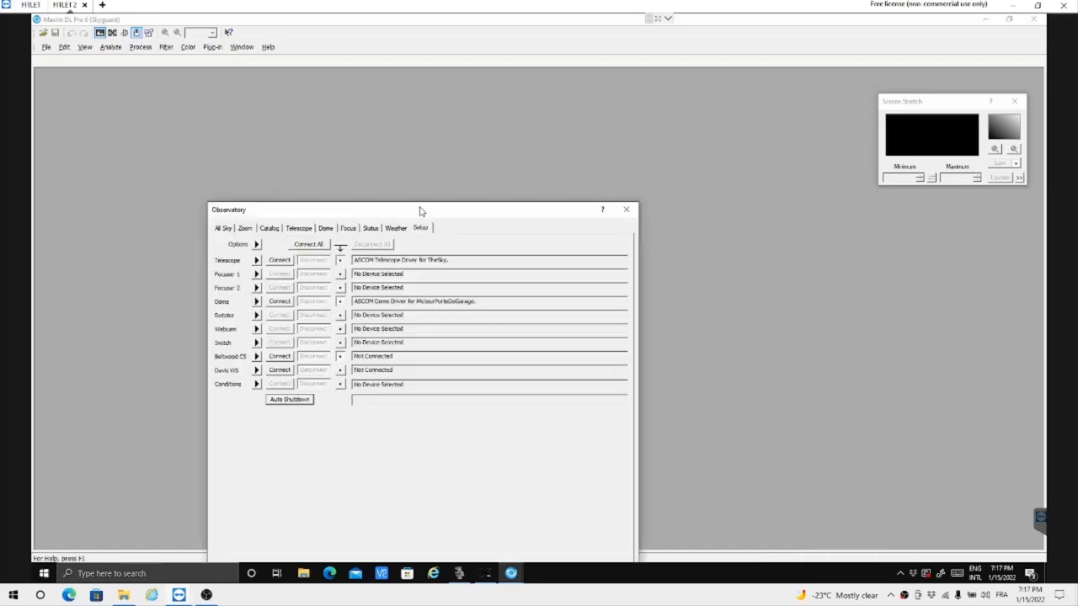
- Choose the iOptron ASCOM Driver for 2013 and Earlier Mounts as the telescope driver
{"action": "left_click_drag", "start_coordinate": [424, 211], "coordinate": [426, 129]}
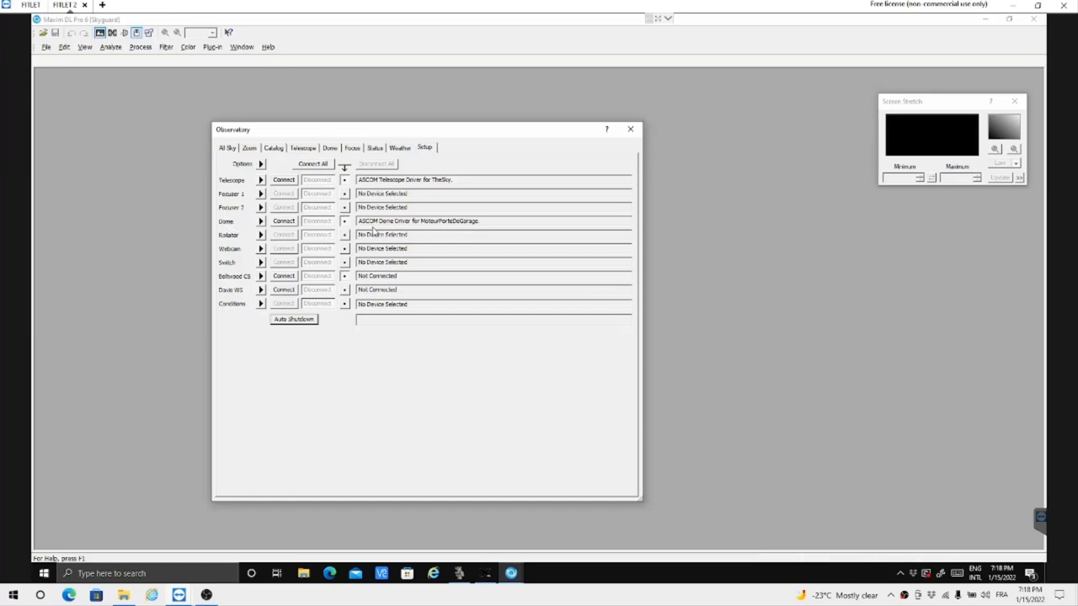
{"action": "left_click", "coordinate": [261, 180]}
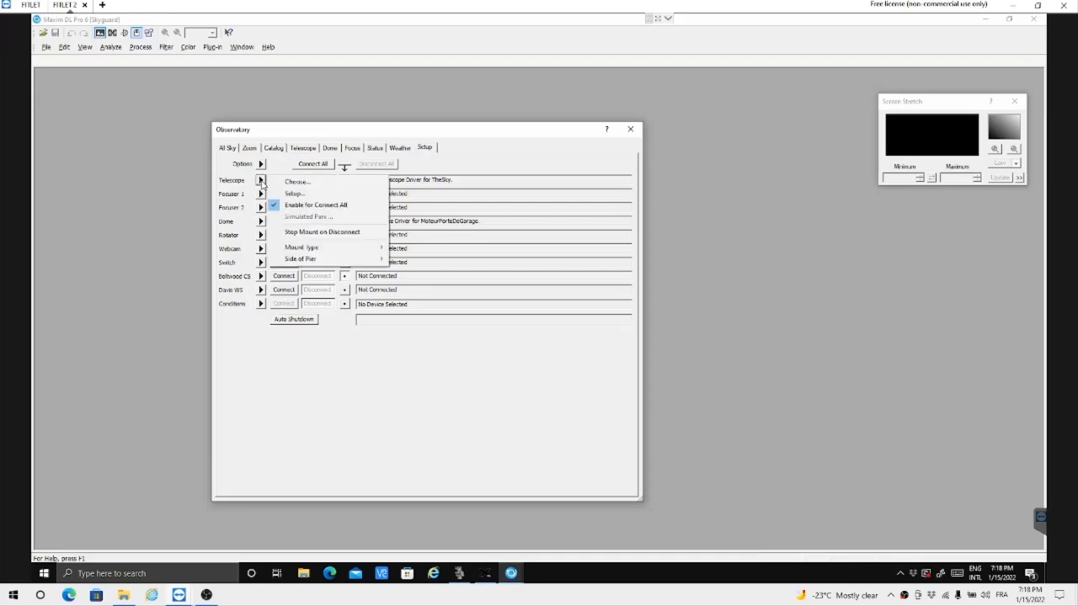
{"action": "left_click", "coordinate": [296, 183]}
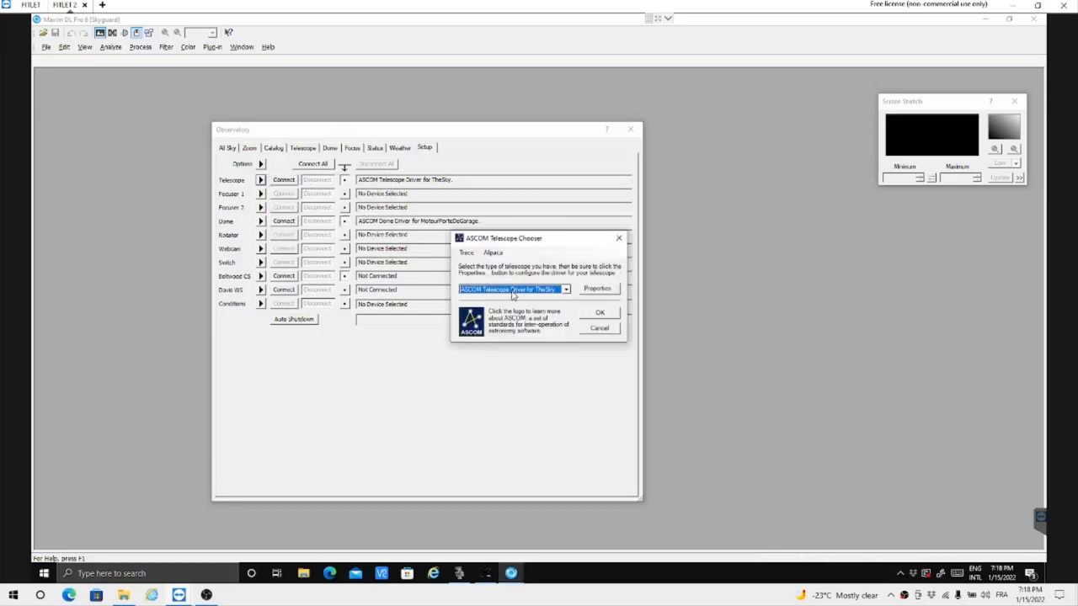
{"action": "left_click", "coordinate": [566, 290]}
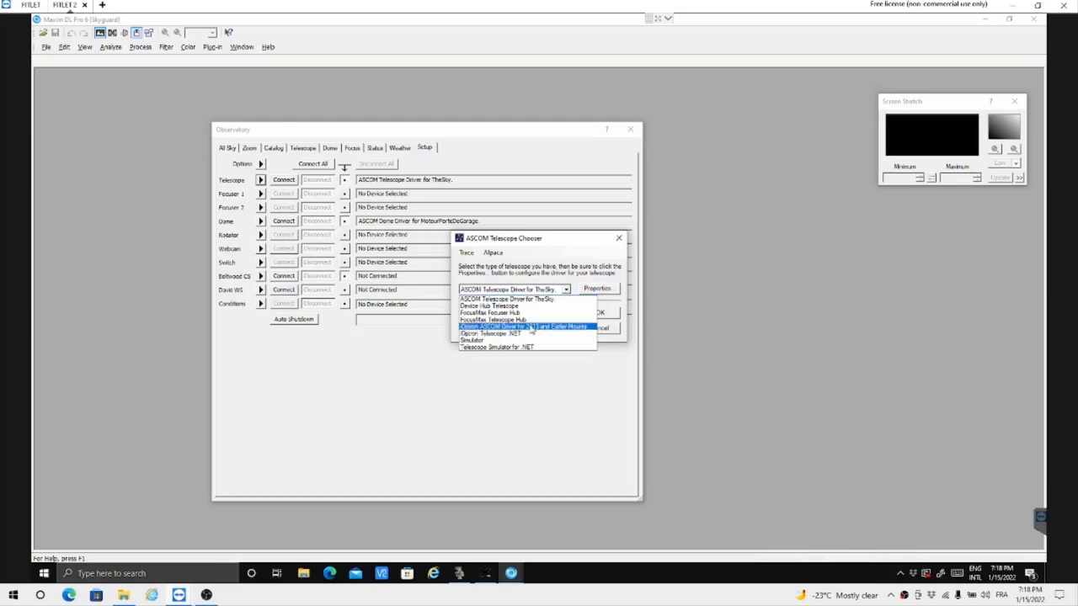
{"action": "left_click", "coordinate": [531, 327]}
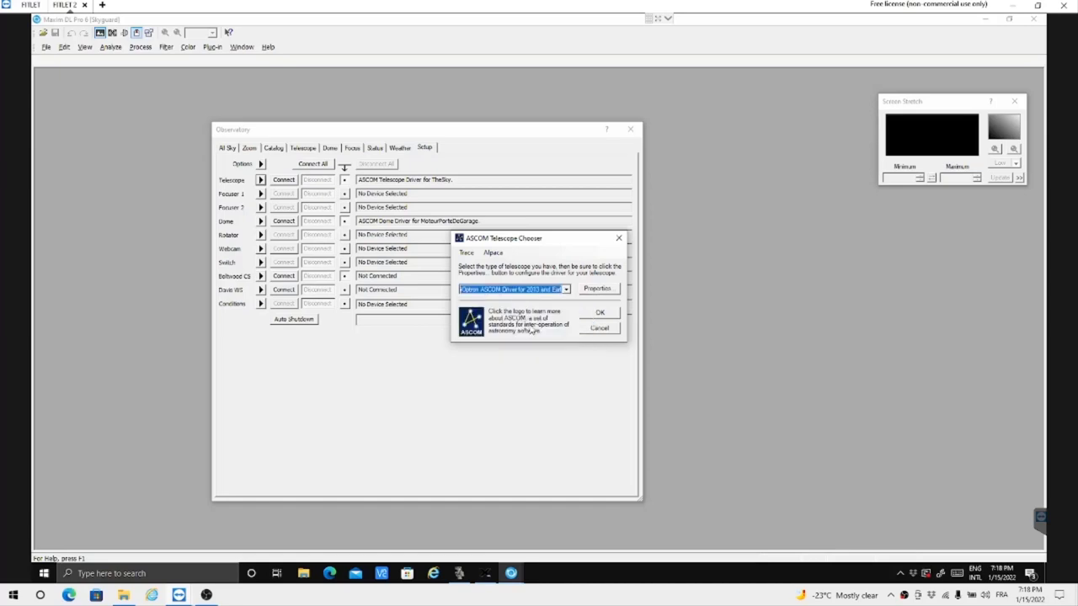
{"action": "left_click", "coordinate": [600, 313]}
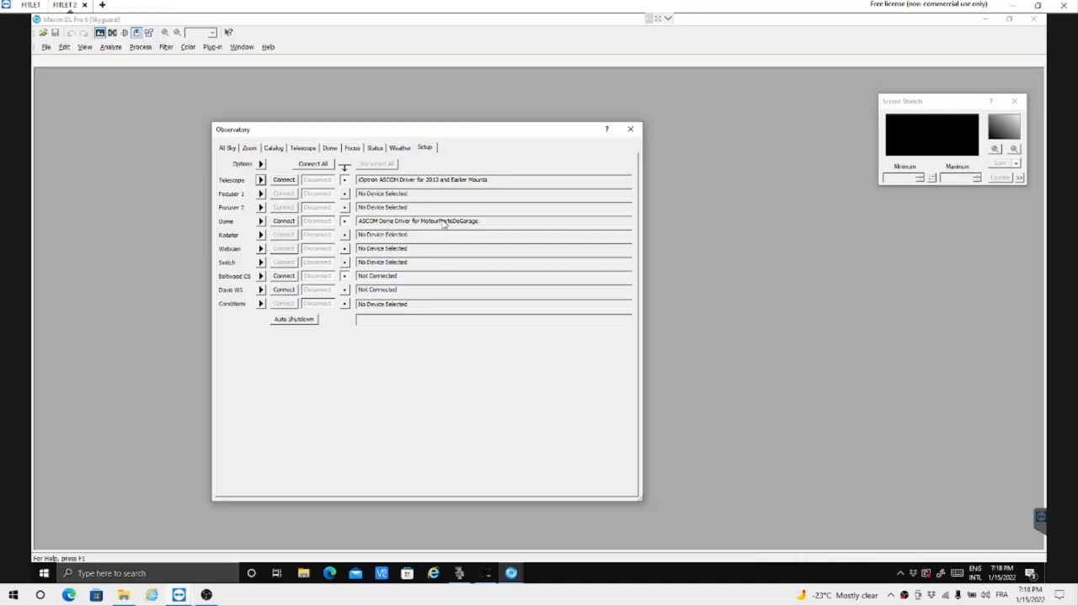
- In the auto shutdown configuration, remove the Sequence Ended trigger and add it back to the active triggers
{"action": "left_click", "coordinate": [285, 321]}
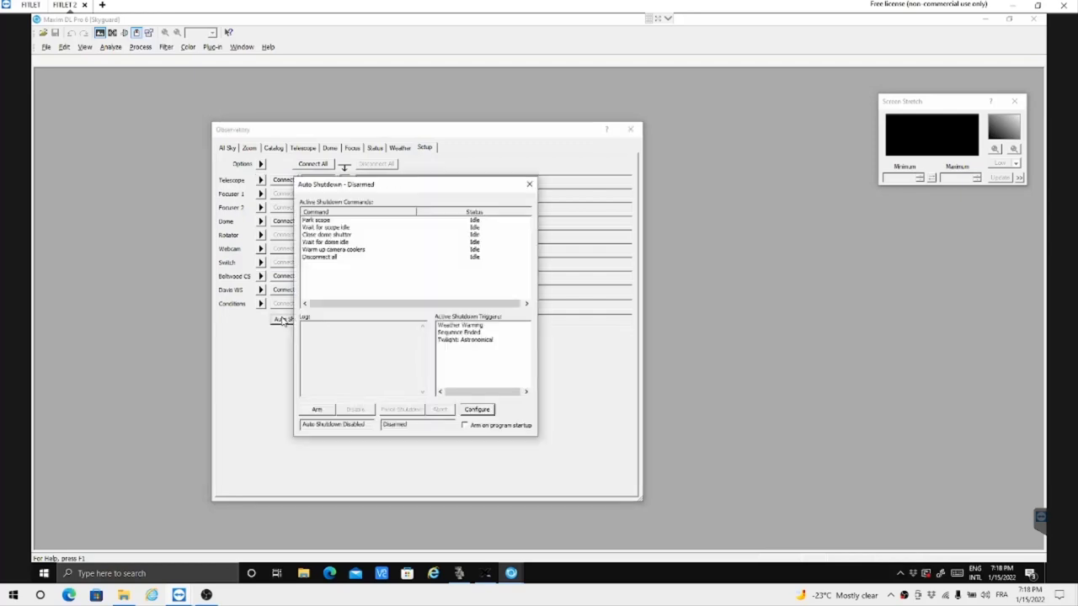
{"action": "left_click", "coordinate": [477, 410]}
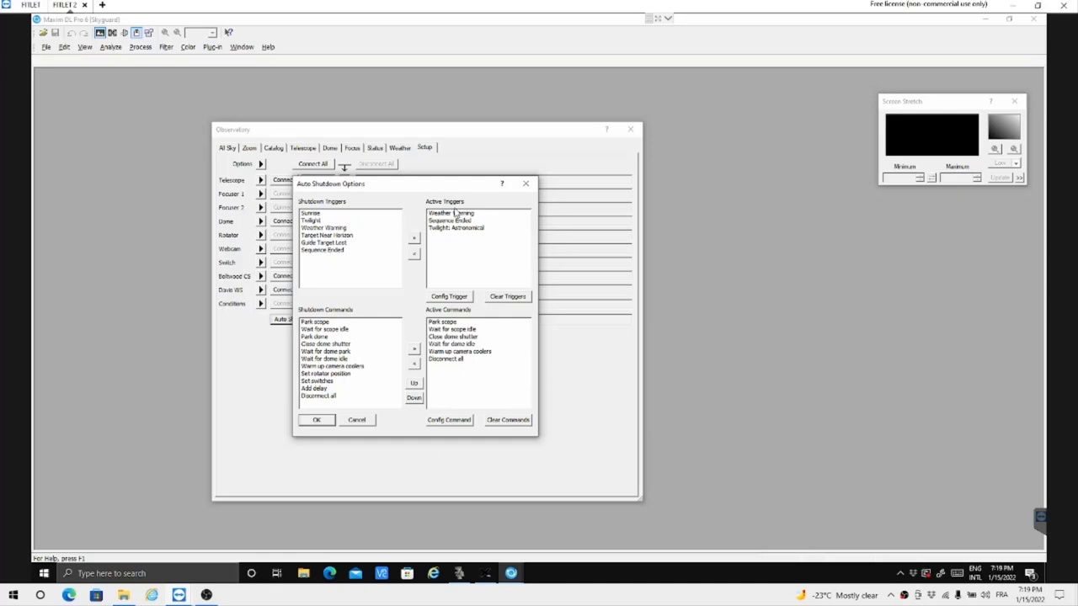
{"action": "left_click", "coordinate": [311, 214]}
{"action": "left_click", "coordinate": [323, 251]}
{"action": "left_click", "coordinate": [435, 221]}
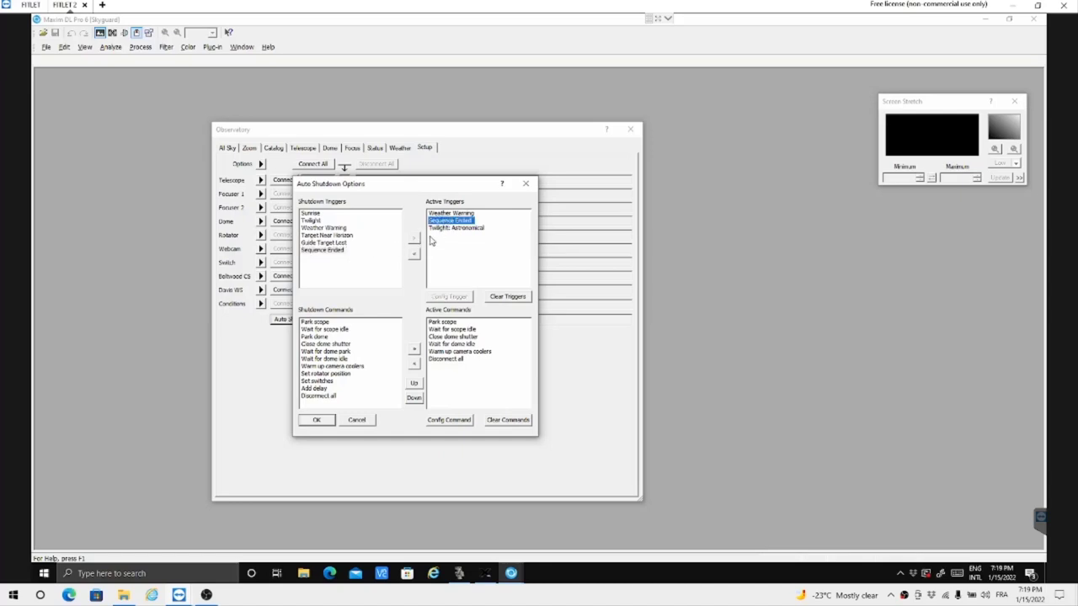
{"action": "left_click", "coordinate": [413, 254]}
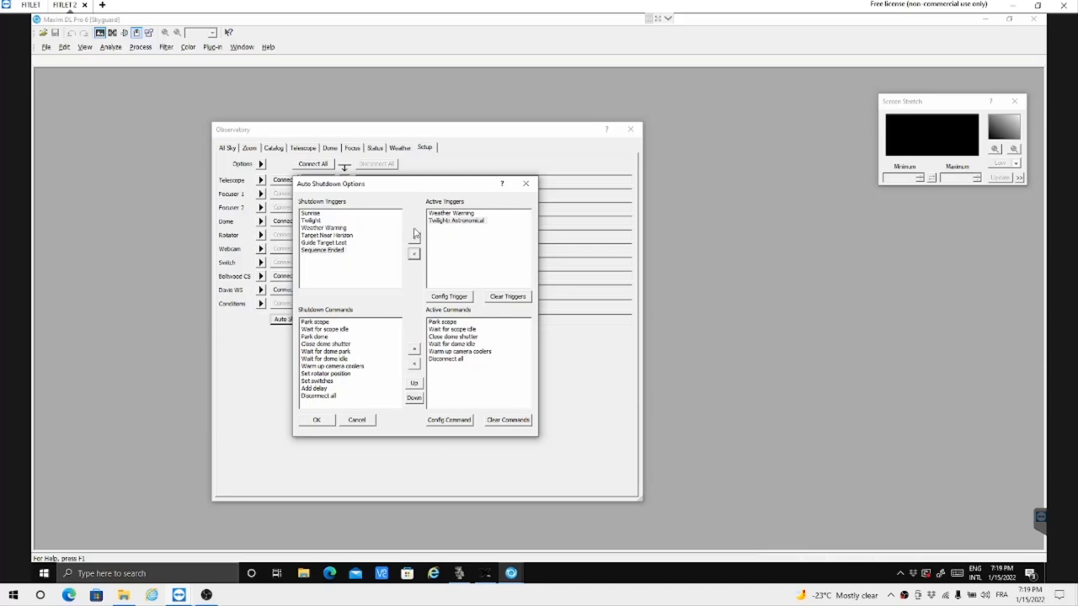
{"action": "left_click", "coordinate": [320, 251]}
{"action": "left_click", "coordinate": [415, 242]}
{"action": "left_click", "coordinate": [316, 420]}
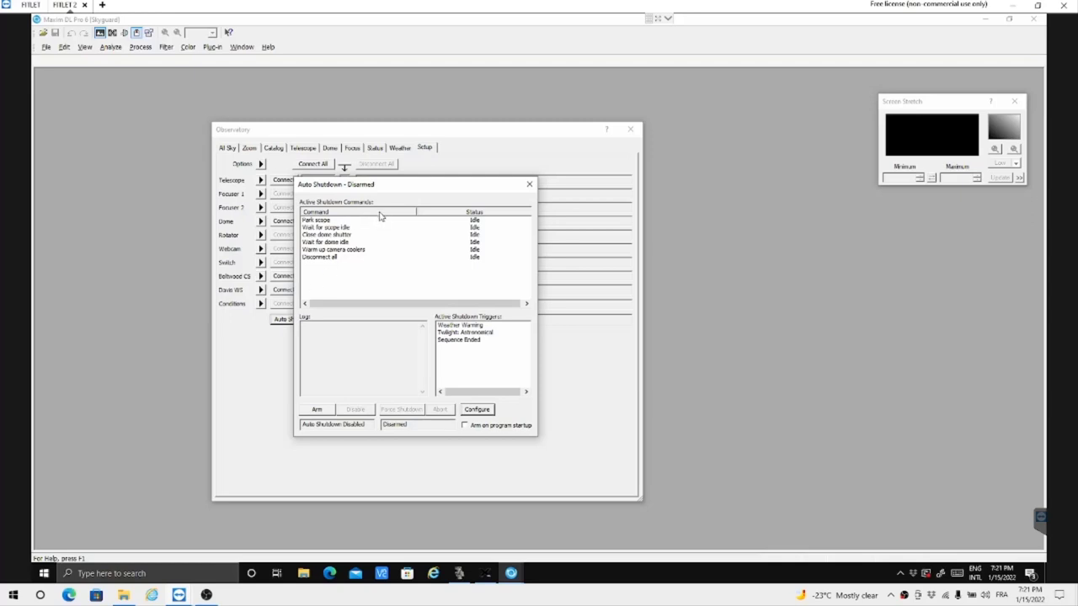
- Arm the auto shutdown and close its window
{"action": "left_click_drag", "start_coordinate": [391, 191], "coordinate": [508, 182]}
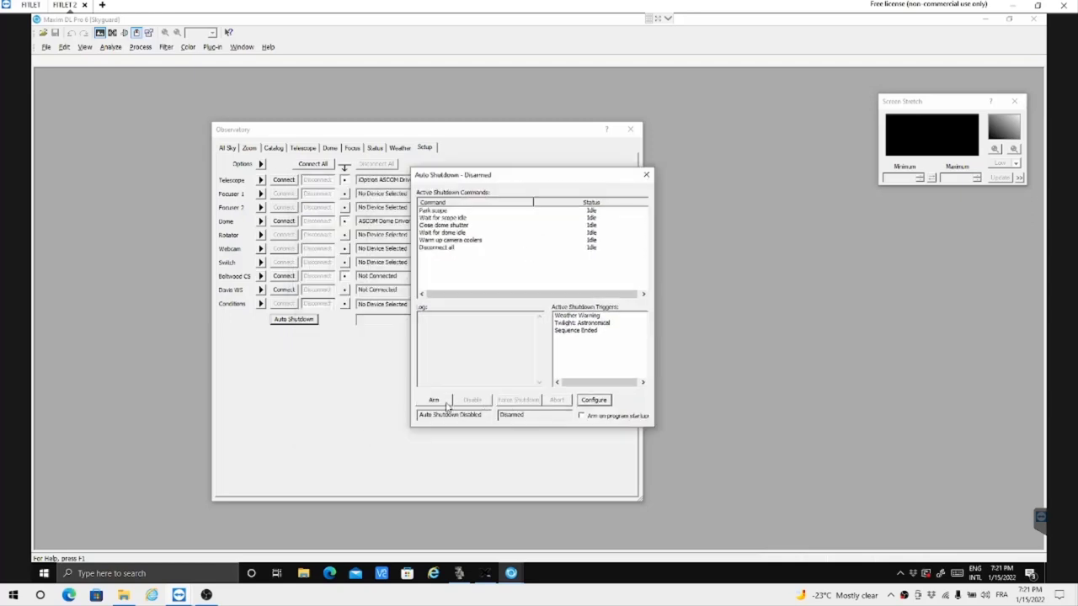
{"action": "left_click", "coordinate": [434, 400]}
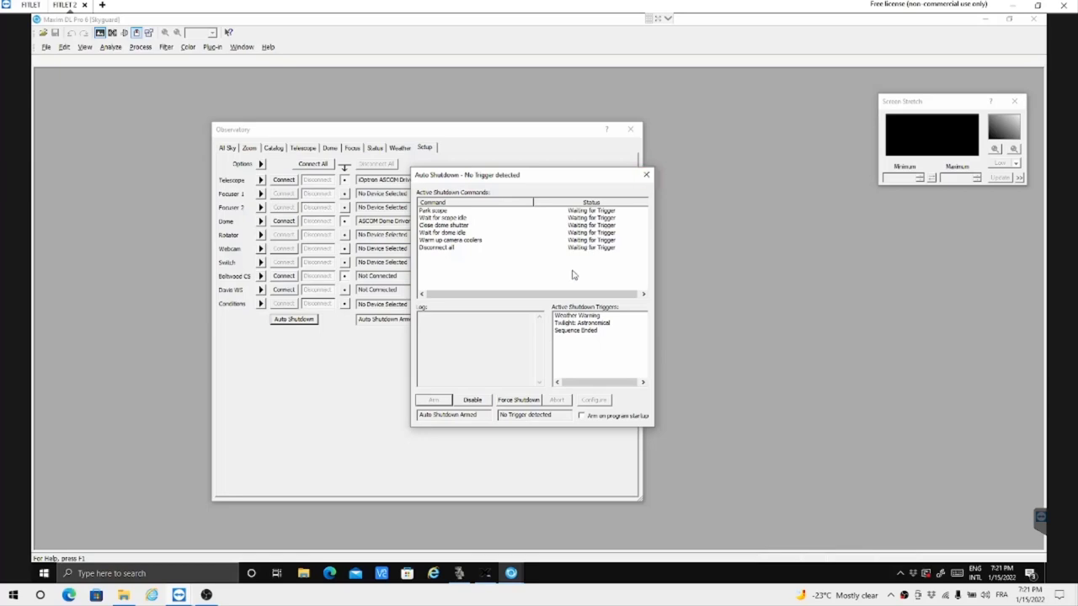
{"action": "left_click", "coordinate": [646, 177]}
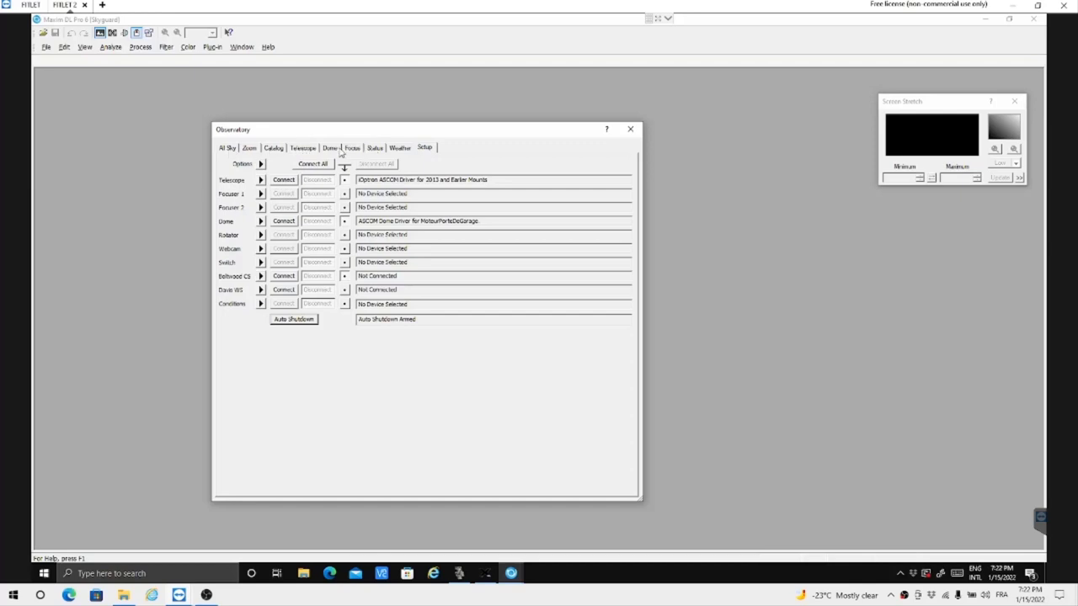
- Connect the telescope from the observatory setup
{"action": "left_click", "coordinate": [261, 165]}
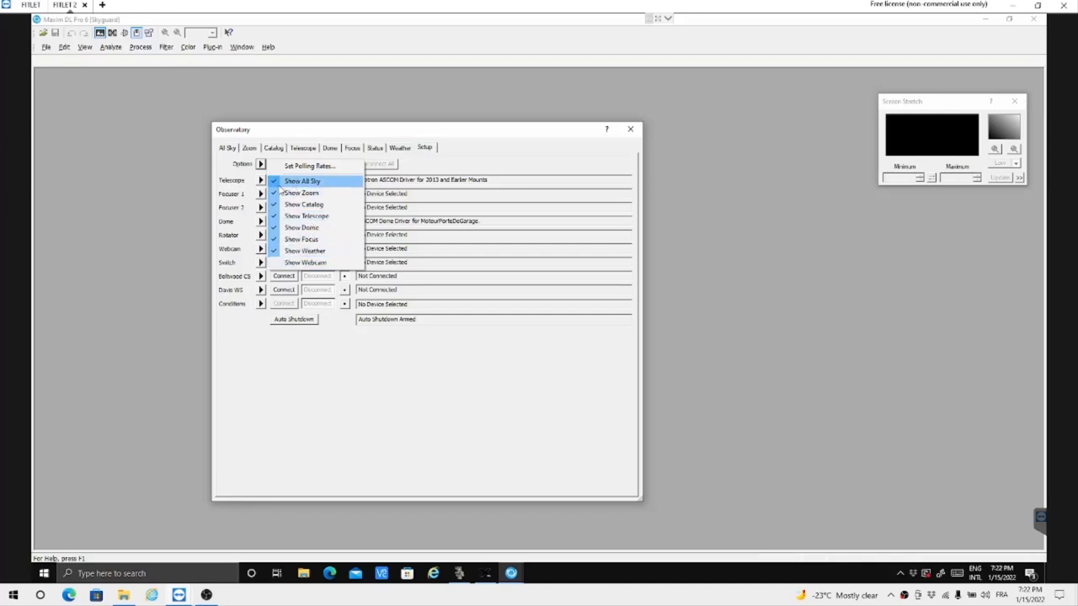
{"action": "left_click", "coordinate": [224, 173]}
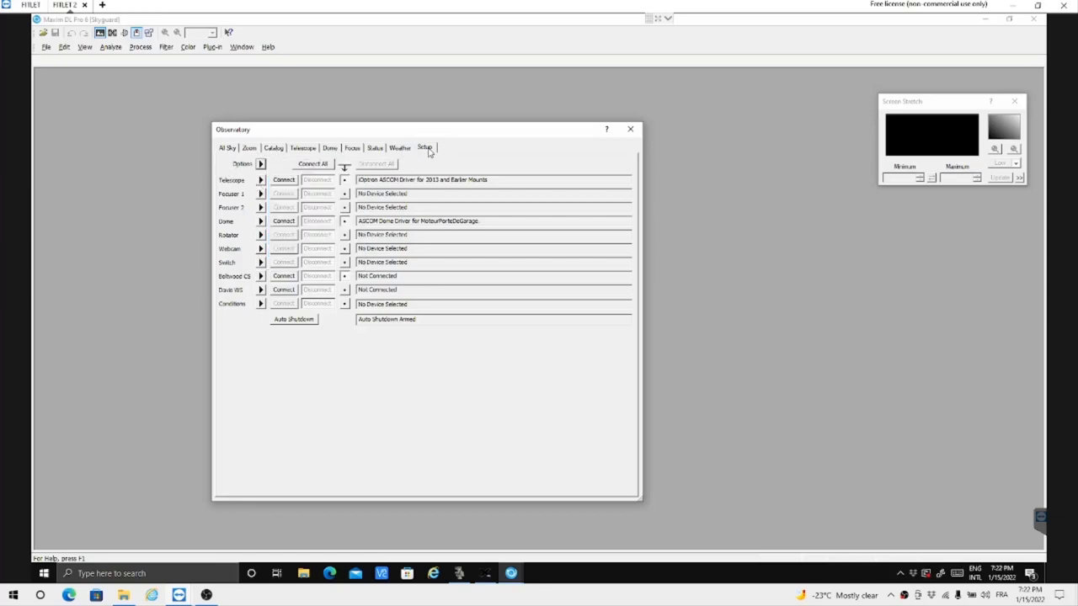
{"action": "left_click", "coordinate": [285, 180]}
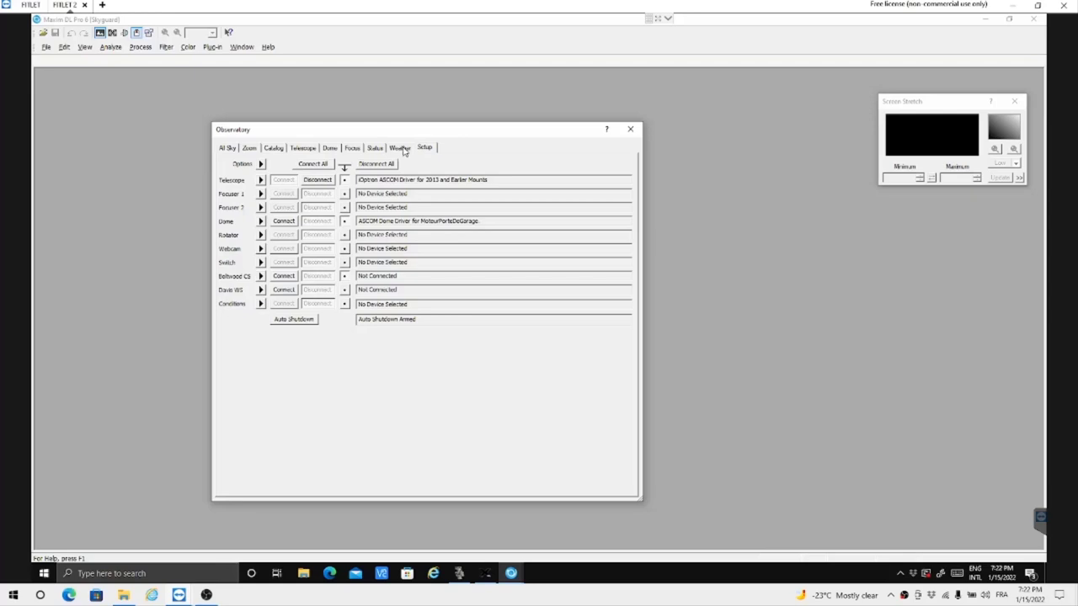
- Check the available weather sources and hide the Weather page from the Observatory window
{"action": "left_click", "coordinate": [400, 149]}
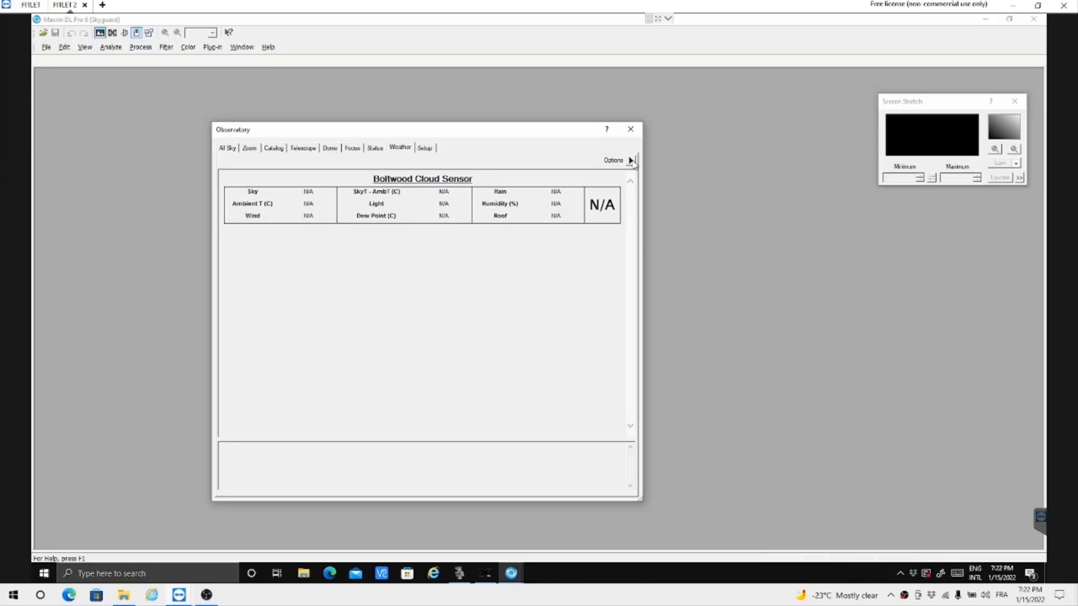
{"action": "left_click", "coordinate": [631, 161]}
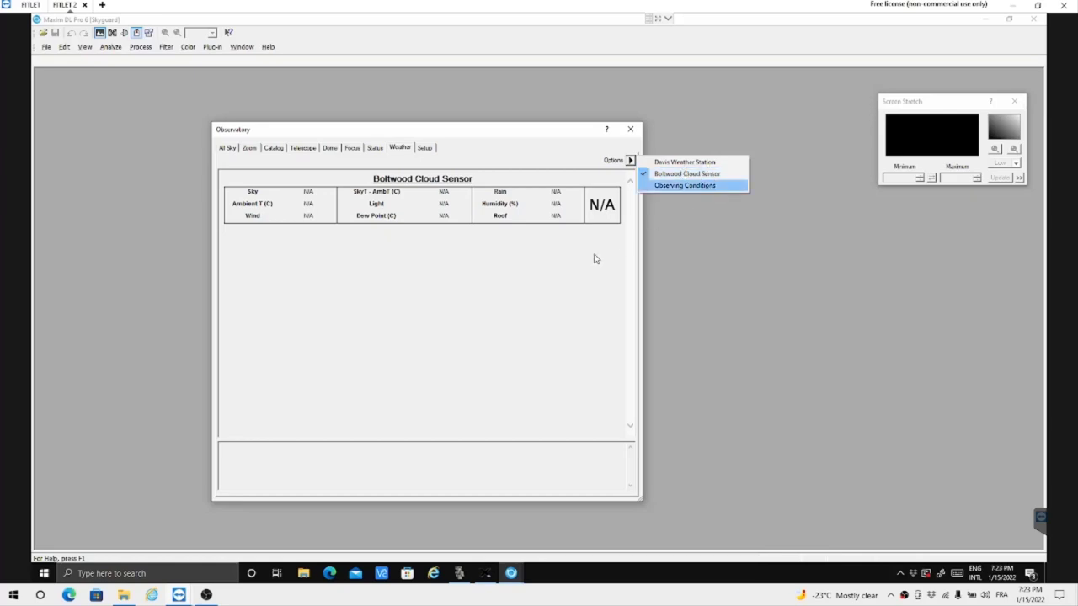
{"action": "left_click", "coordinate": [543, 279]}
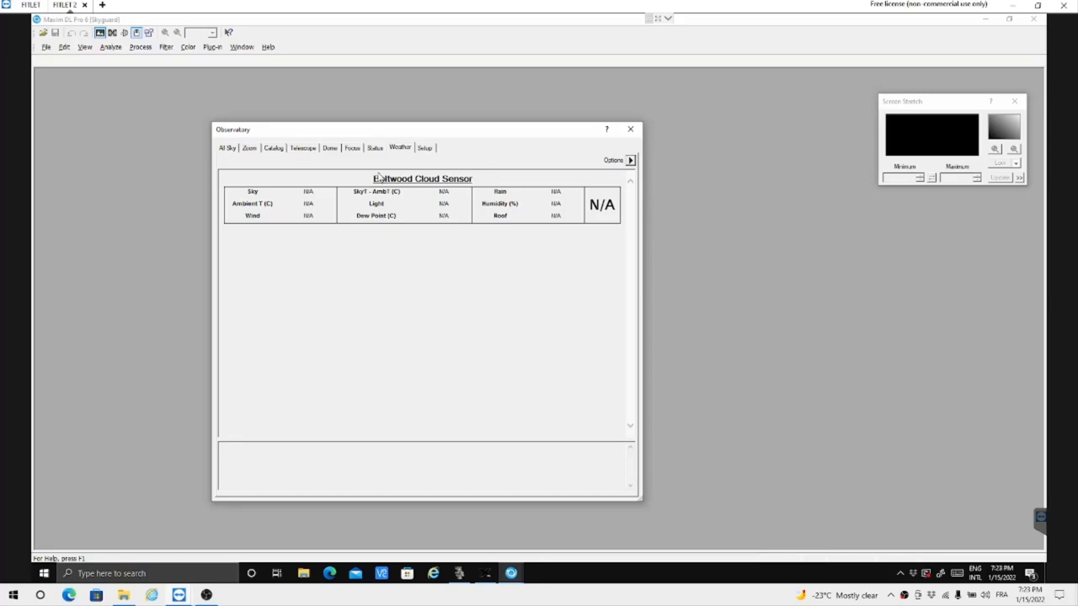
{"action": "left_click", "coordinate": [426, 150]}
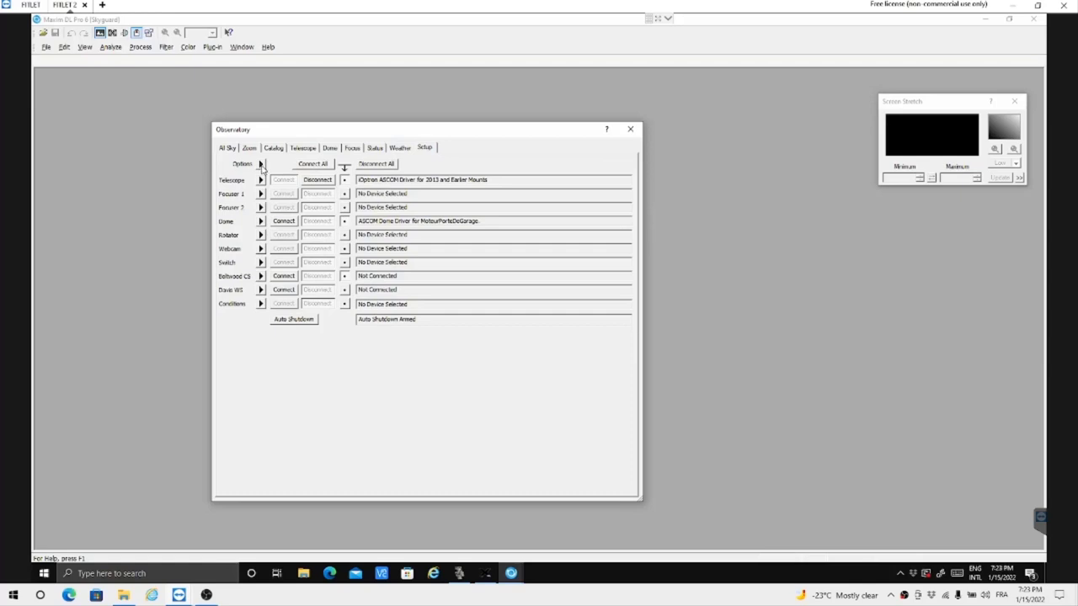
{"action": "left_click", "coordinate": [260, 164]}
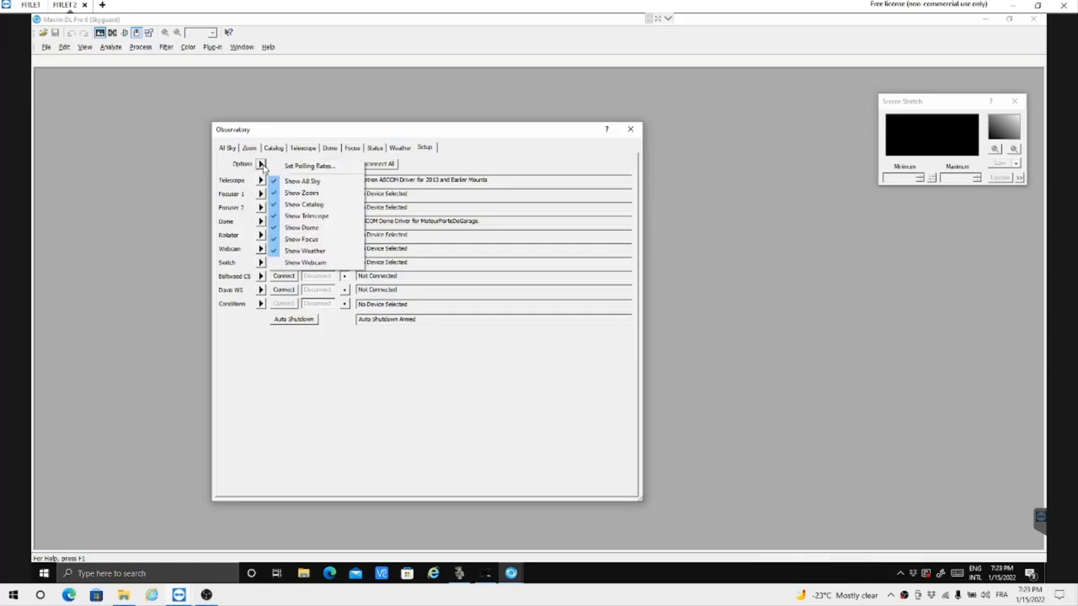
{"action": "left_click", "coordinate": [277, 252]}
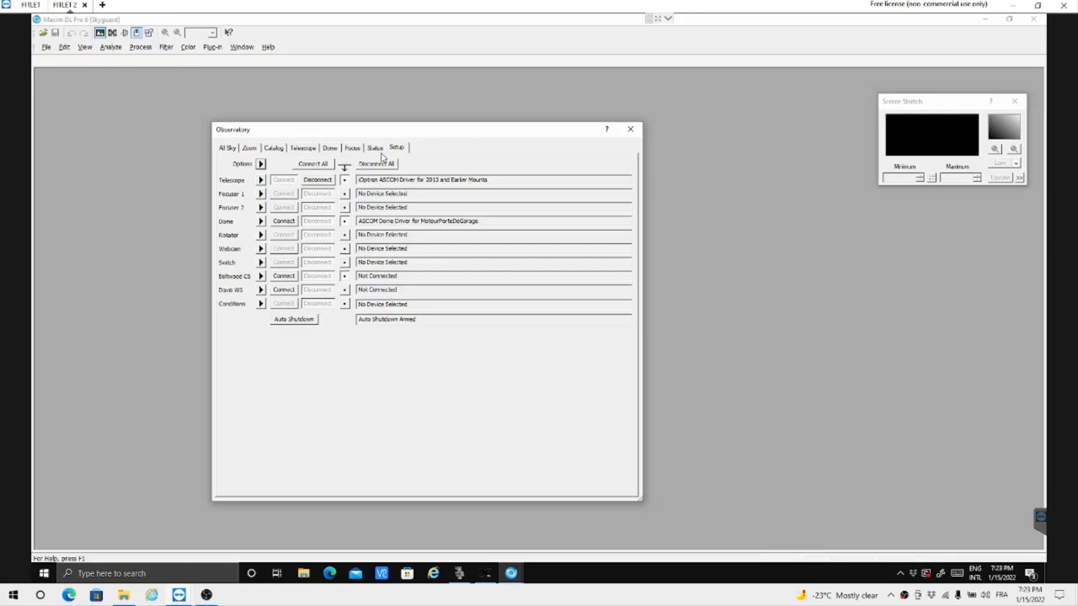
- Review the observatory's status, focus and dome pages
{"action": "left_click", "coordinate": [375, 149]}
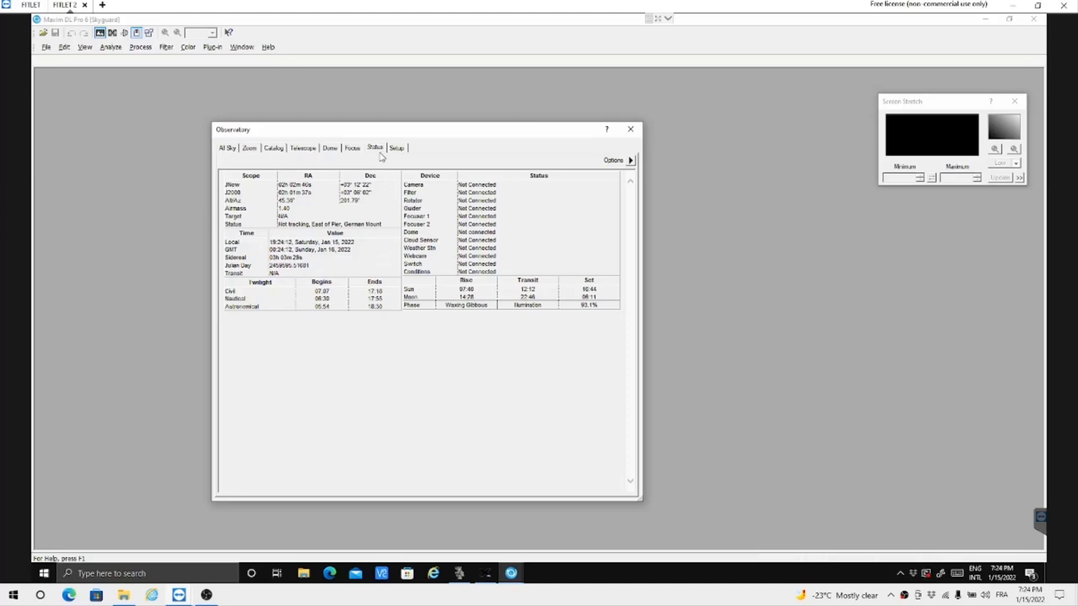
{"action": "left_click", "coordinate": [353, 148]}
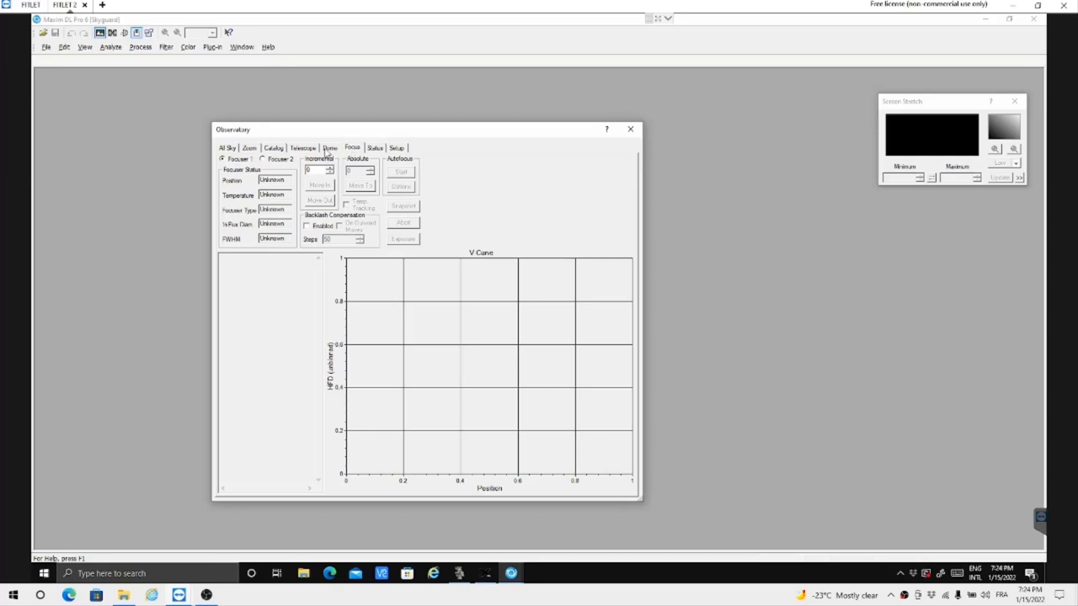
{"action": "left_click", "coordinate": [330, 149]}
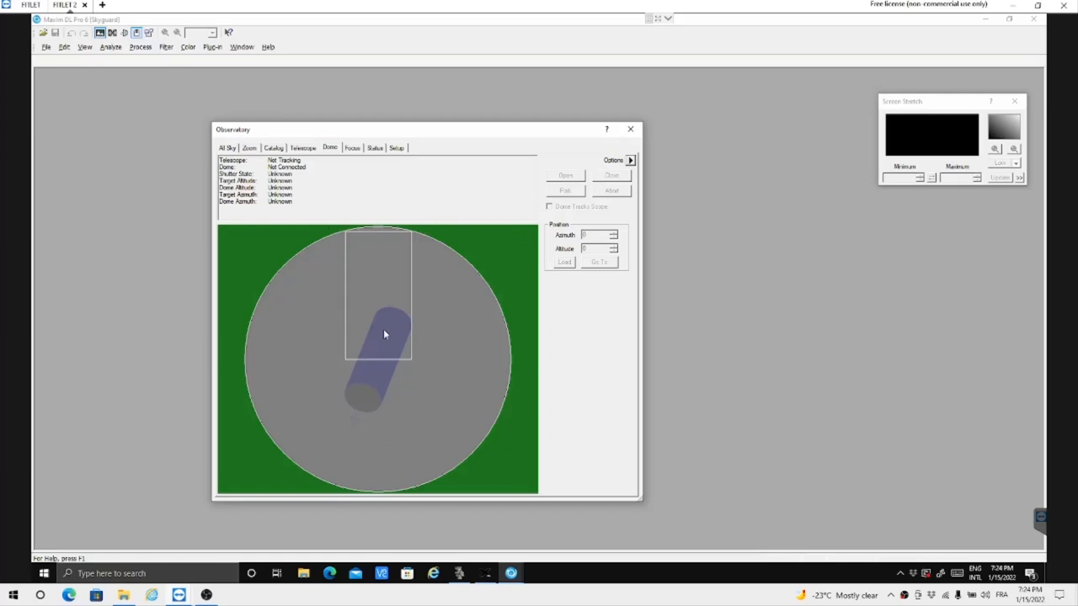
- Start the mount's sidereal tracking and review the limits and flip settings without changing them
{"action": "left_click", "coordinate": [303, 148]}
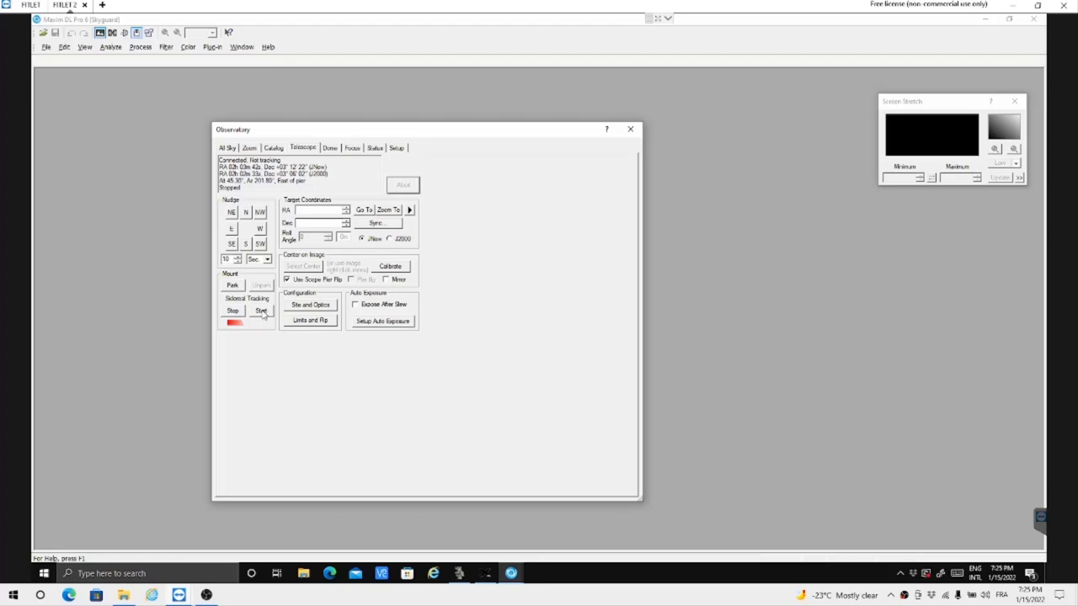
{"action": "left_click", "coordinate": [261, 311]}
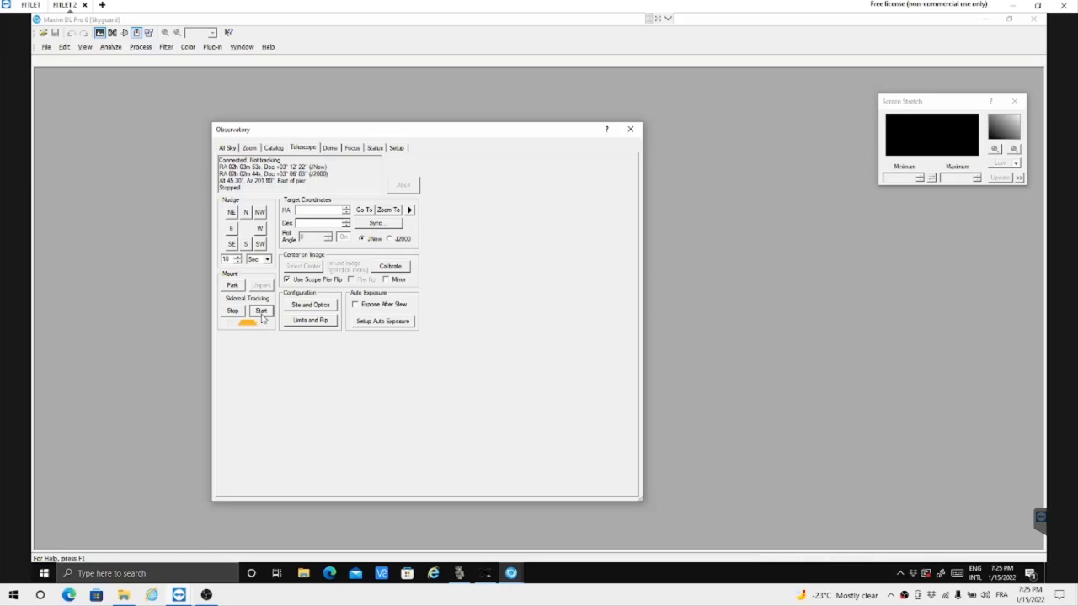
{"action": "left_click", "coordinate": [262, 312]}
{"action": "left_click", "coordinate": [318, 321]}
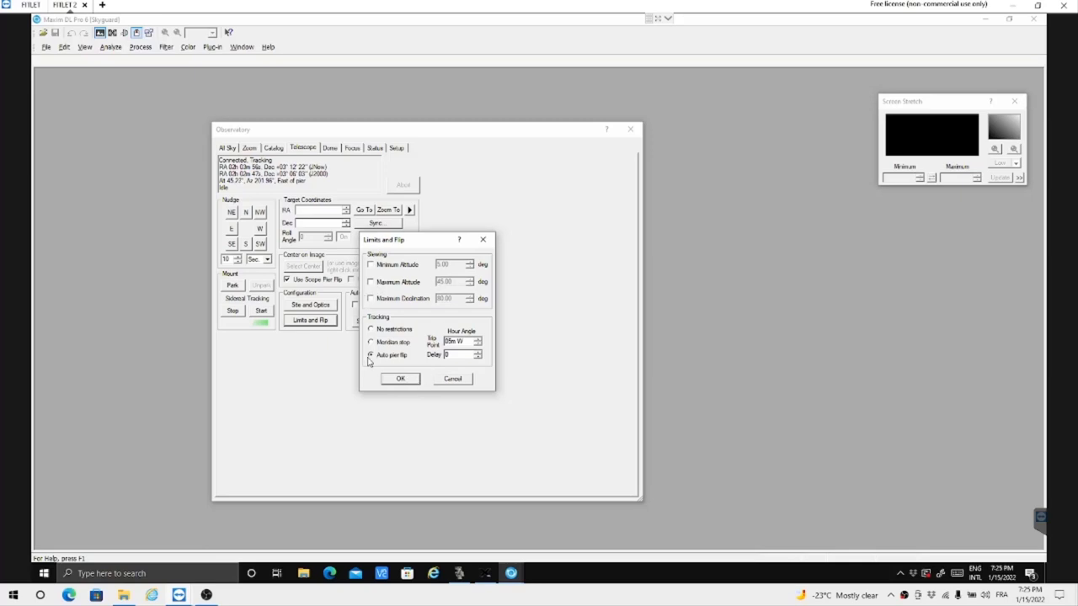
{"action": "left_click", "coordinate": [453, 379]}
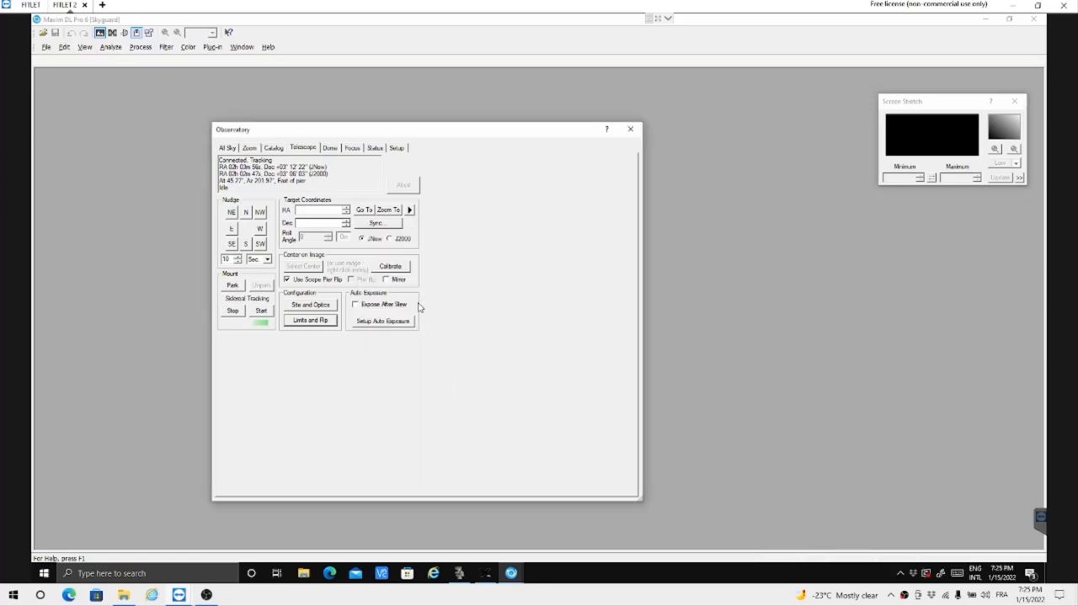
- Search the Deep Space category of the catalog for object ID M1
{"action": "left_click", "coordinate": [277, 150]}
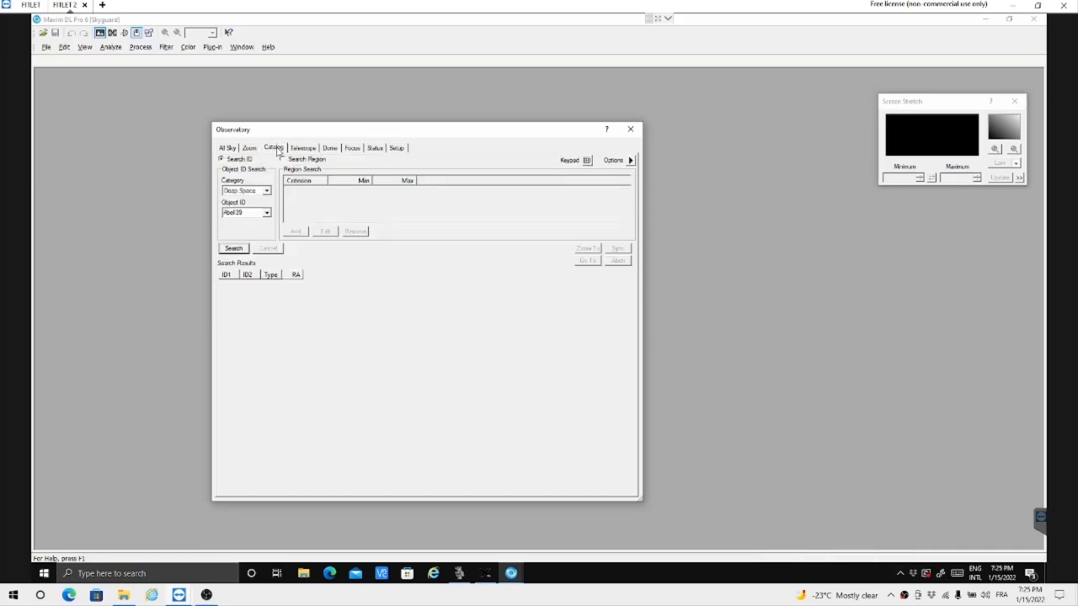
{"action": "left_click", "coordinate": [266, 192]}
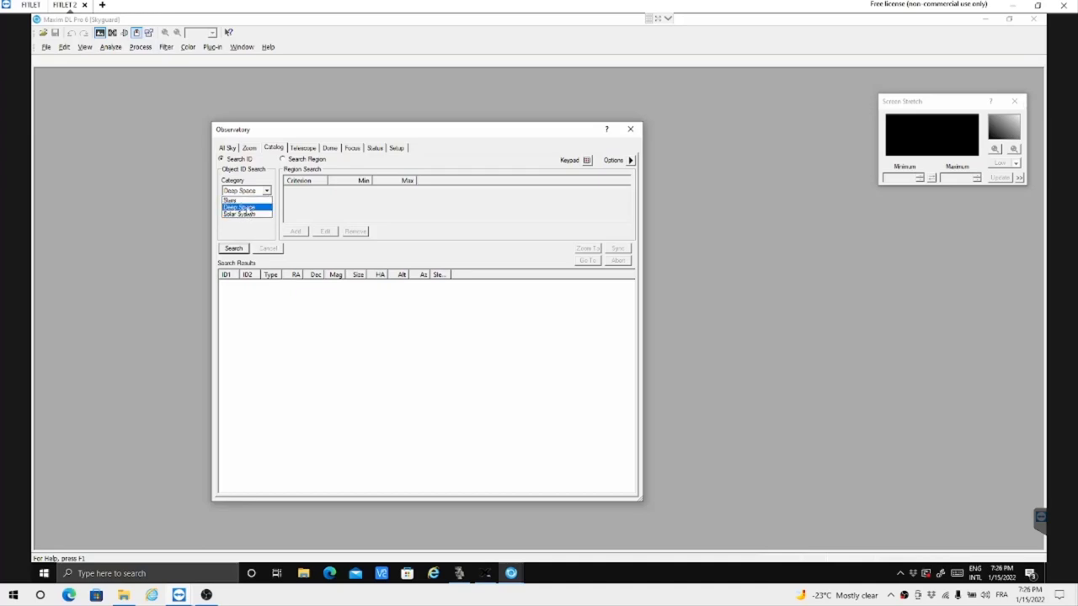
{"action": "left_click", "coordinate": [249, 232]}
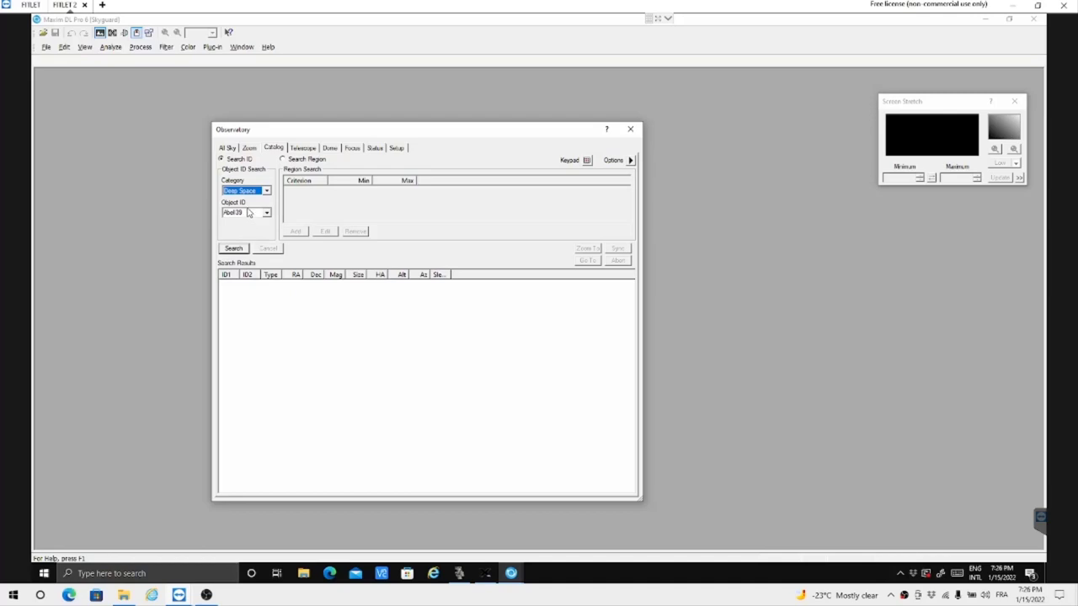
{"action": "left_click", "coordinate": [249, 212]}
{"action": "double_click", "coordinate": [227, 213]}
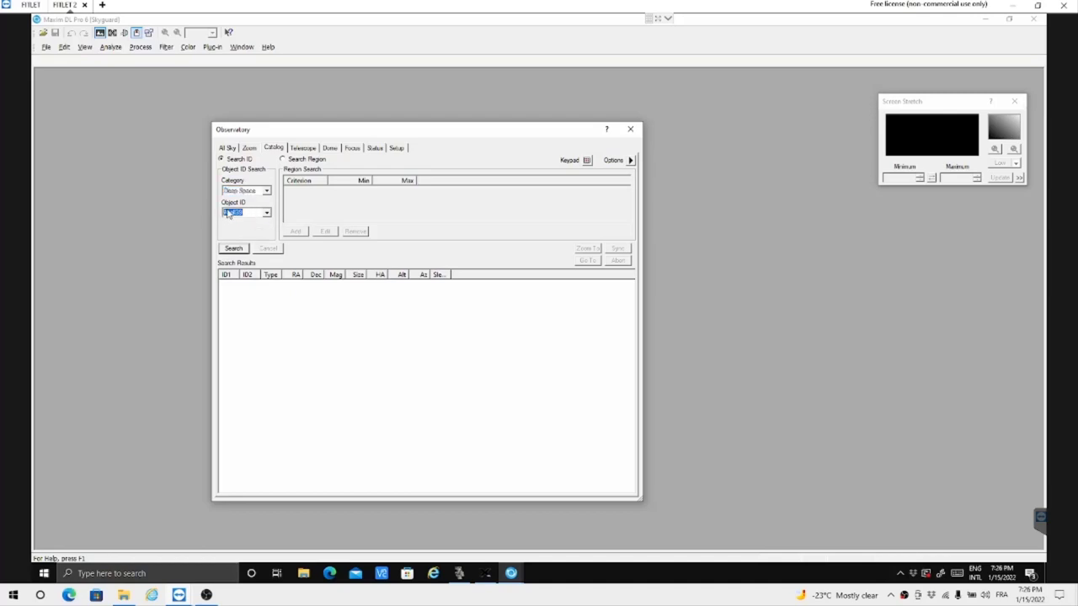
{"action": "type", "text": "M1"}
{"action": "left_click", "coordinate": [234, 249]}
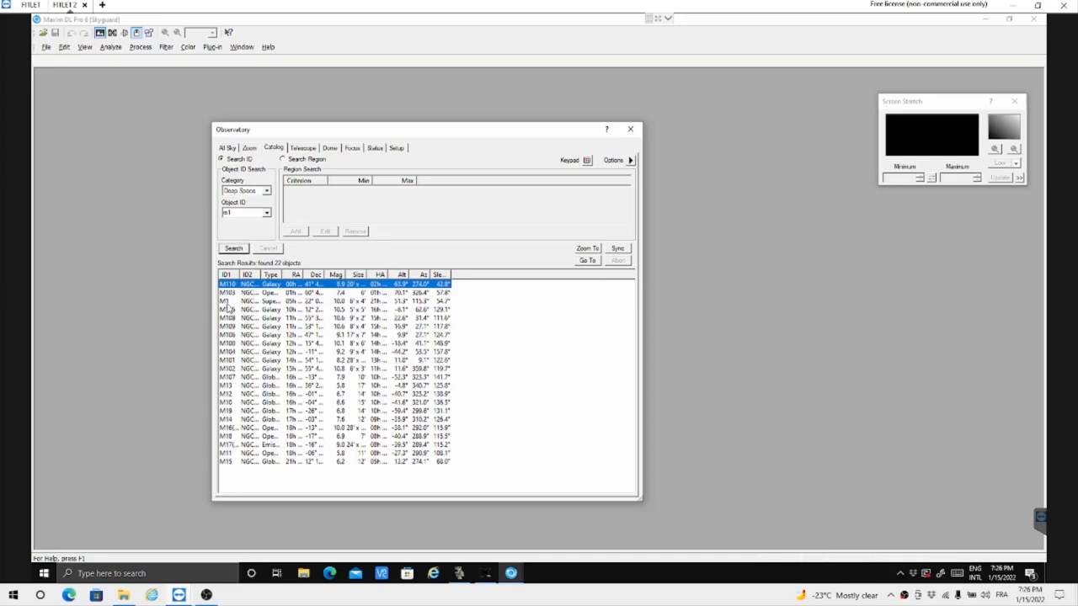
- Select M1 in the search results, snap the Zoom sky chart to the scope with a 10° field, and find the scope position
{"action": "left_click", "coordinate": [226, 302]}
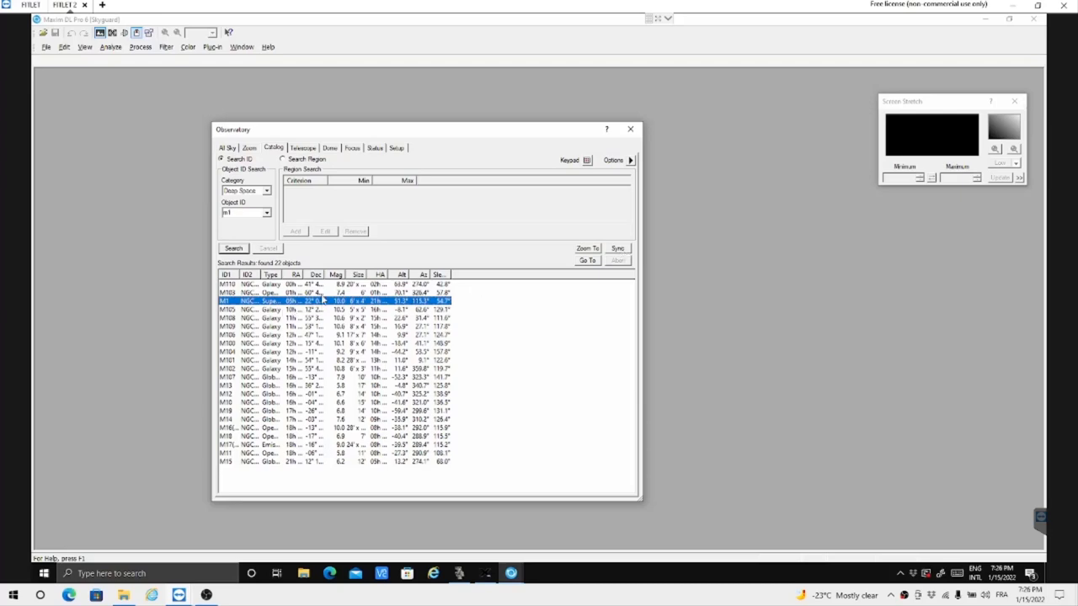
{"action": "left_click", "coordinate": [249, 150]}
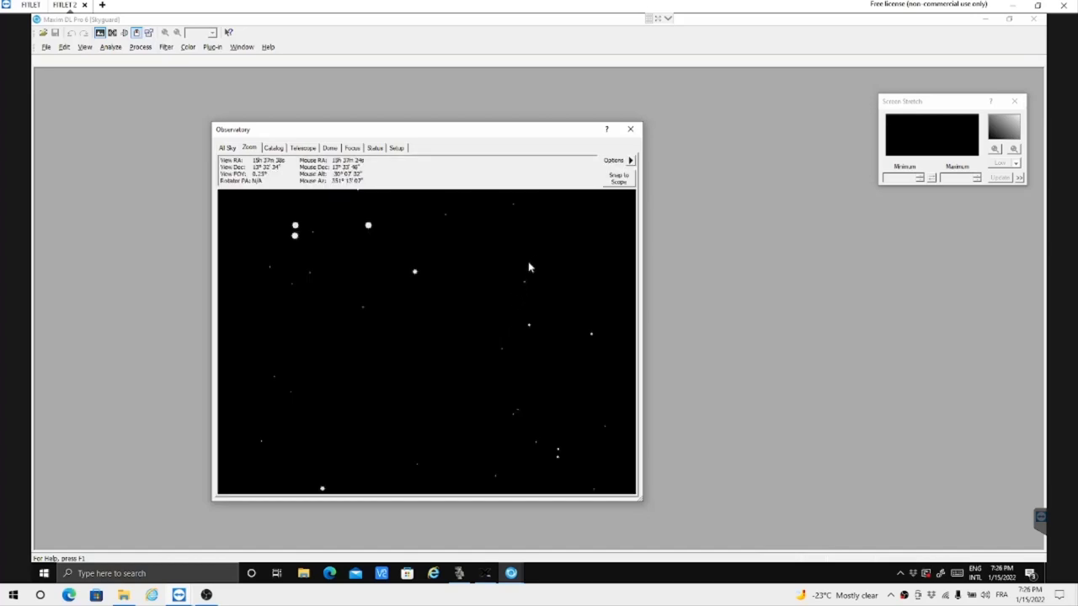
{"action": "left_click", "coordinate": [620, 179]}
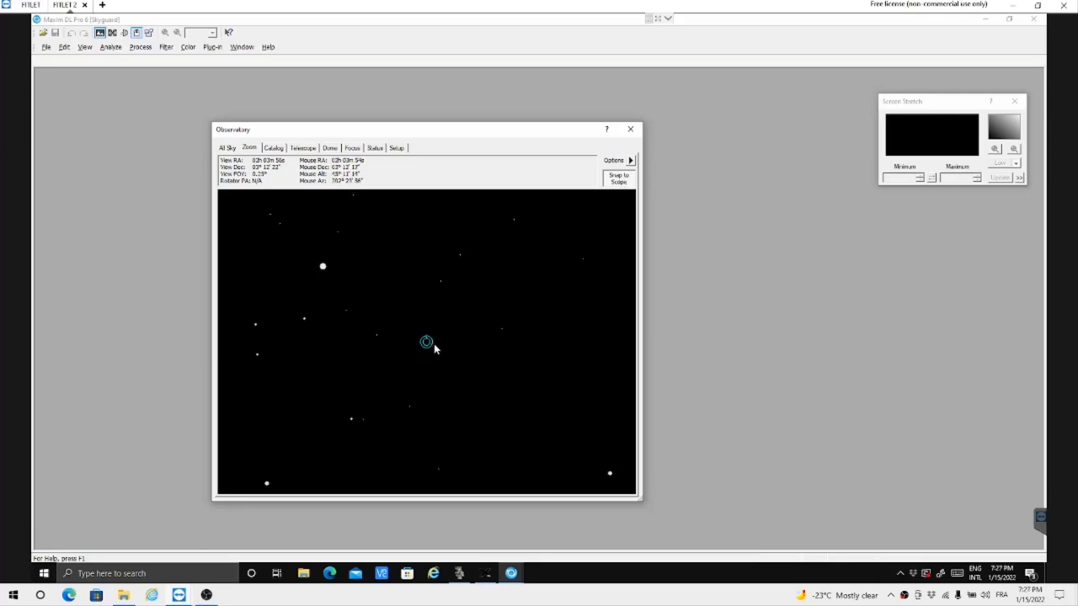
{"action": "scroll", "coordinate": [485, 327], "scroll_direction": "down", "scroll_amount": 3}
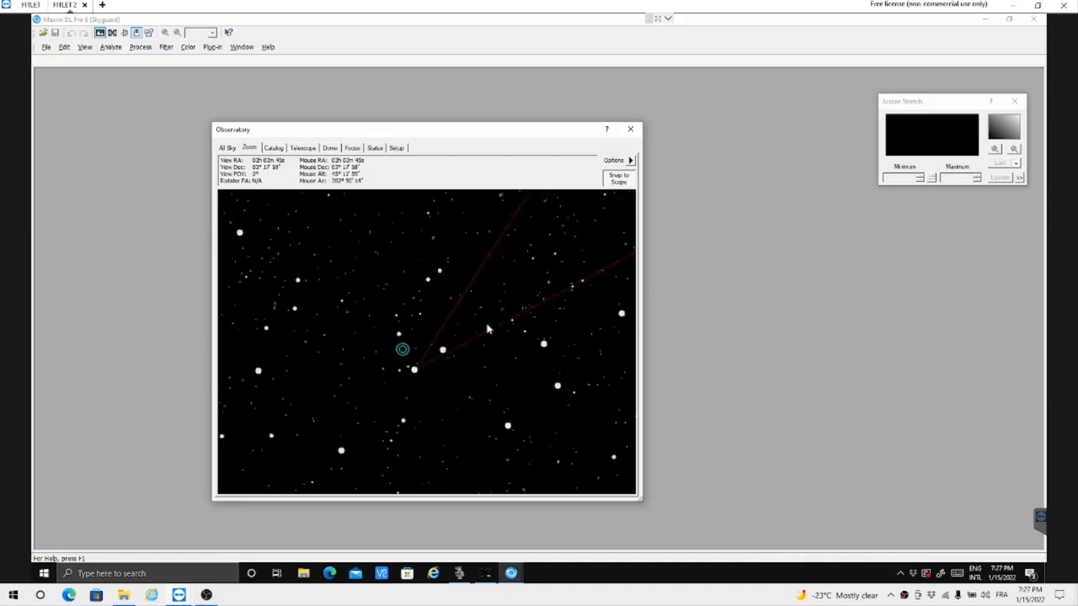
{"action": "scroll", "coordinate": [487, 329], "scroll_direction": "down", "scroll_amount": 1}
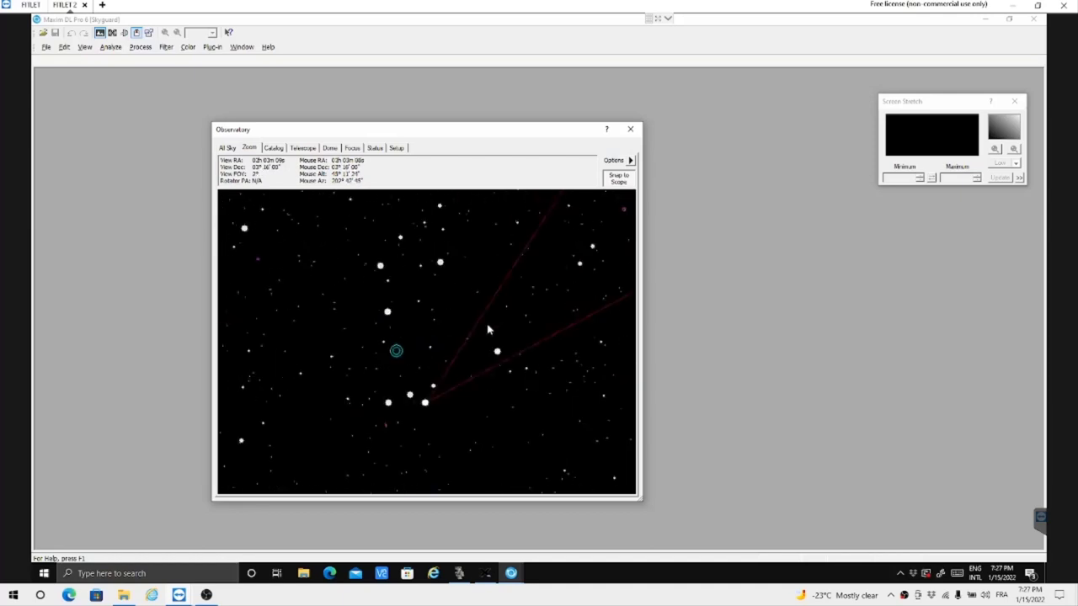
{"action": "scroll", "coordinate": [487, 329], "scroll_direction": "down", "scroll_amount": 1}
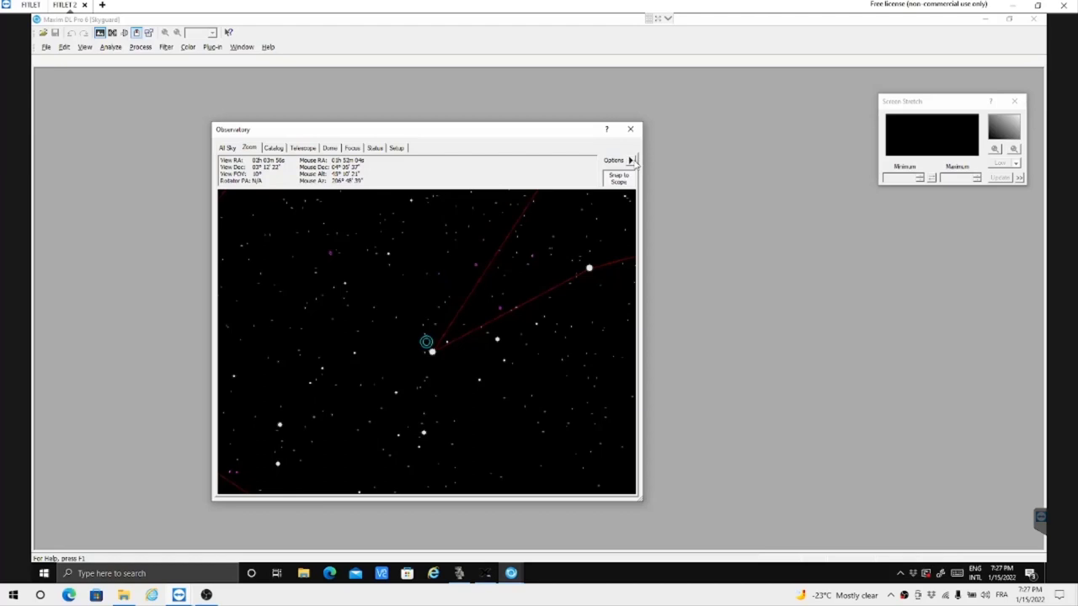
{"action": "left_click", "coordinate": [633, 161]}
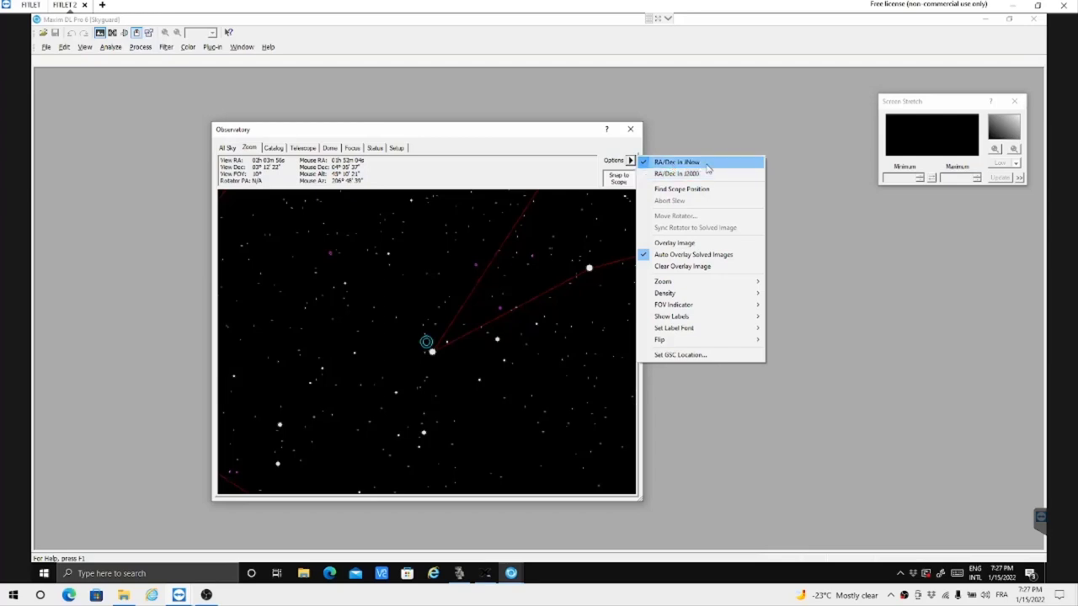
{"action": "left_click", "coordinate": [667, 191]}
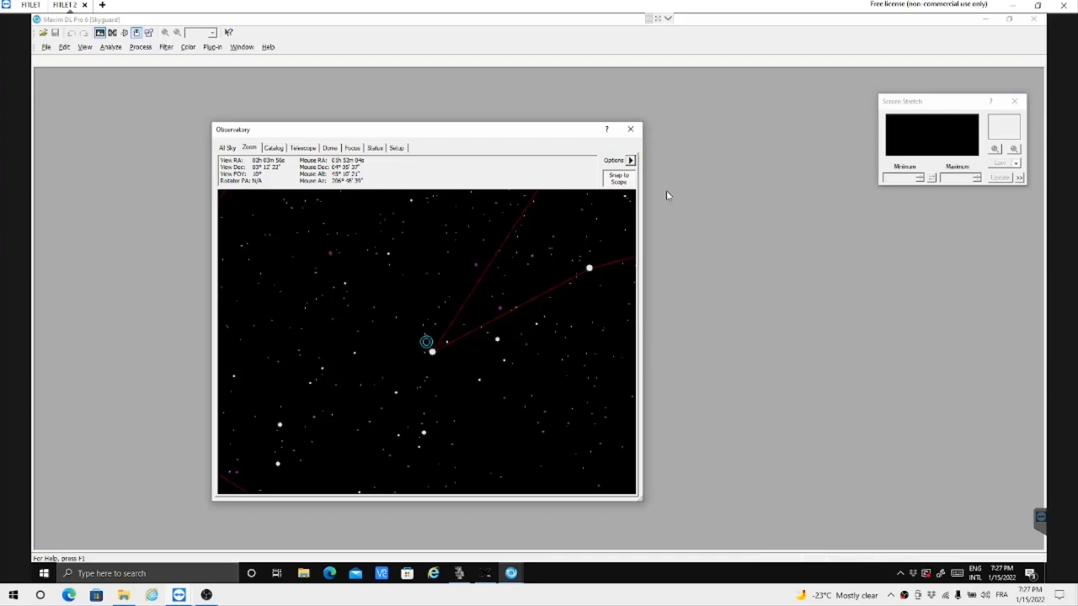
- Turn off the sky chart's snapping to the scope and set its zoom to 1°
{"action": "left_click", "coordinate": [633, 163]}
{"action": "left_click", "coordinate": [621, 185]}
{"action": "left_click", "coordinate": [631, 162]}
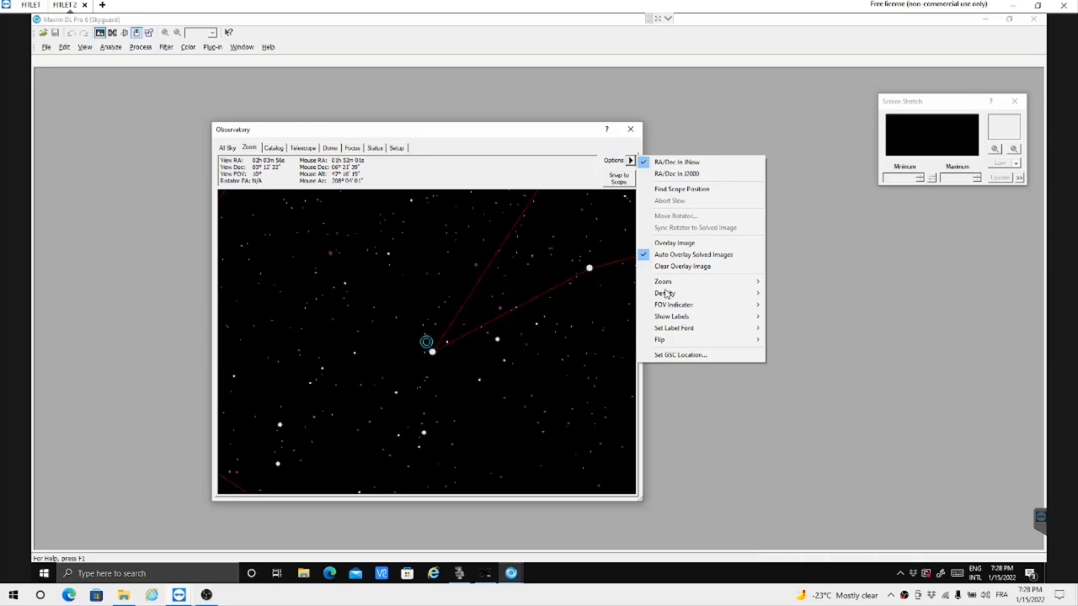
{"action": "mouse_move", "coordinate": [665, 287]}
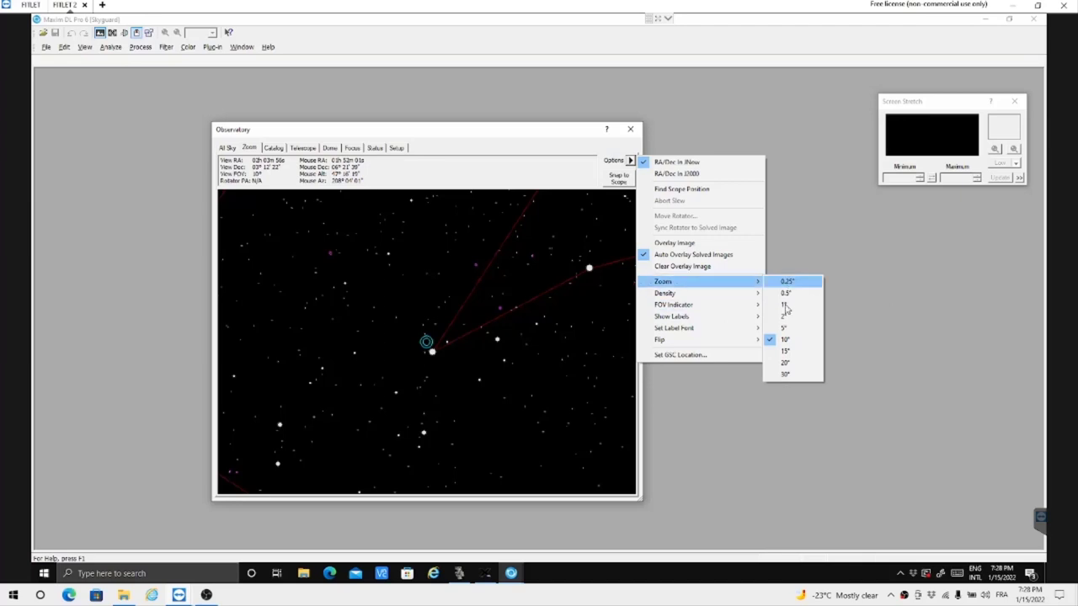
{"action": "left_click", "coordinate": [785, 305]}
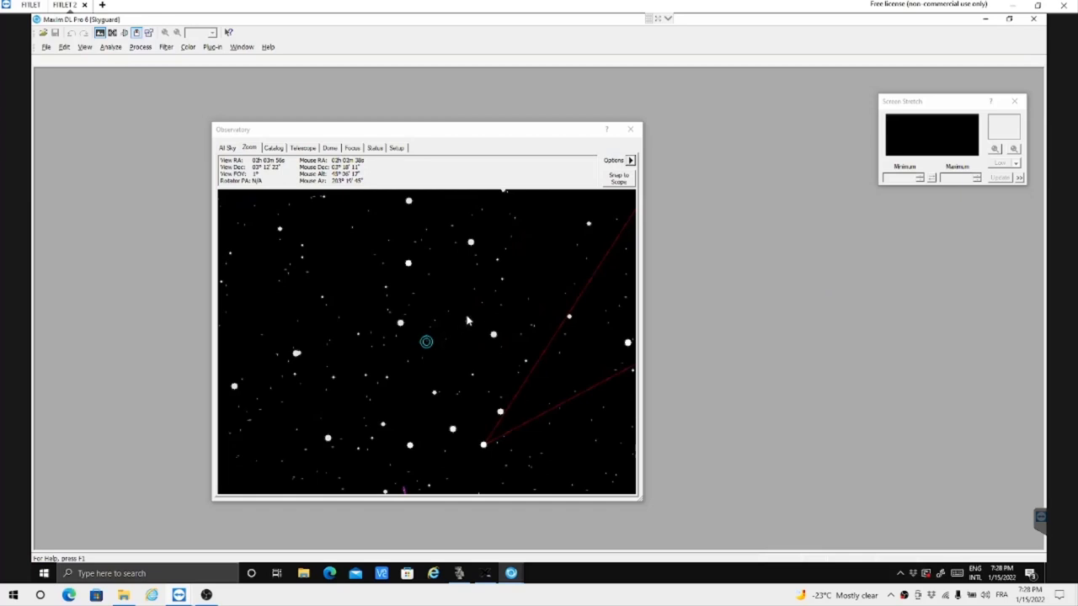
- Widen the sky chart's field of view to 20° and identify the isolated bright star above and left of the scope marker
{"action": "scroll", "coordinate": [470, 323], "scroll_direction": "down", "scroll_amount": 1}
{"action": "scroll", "coordinate": [470, 322], "scroll_direction": "down", "scroll_amount": 4}
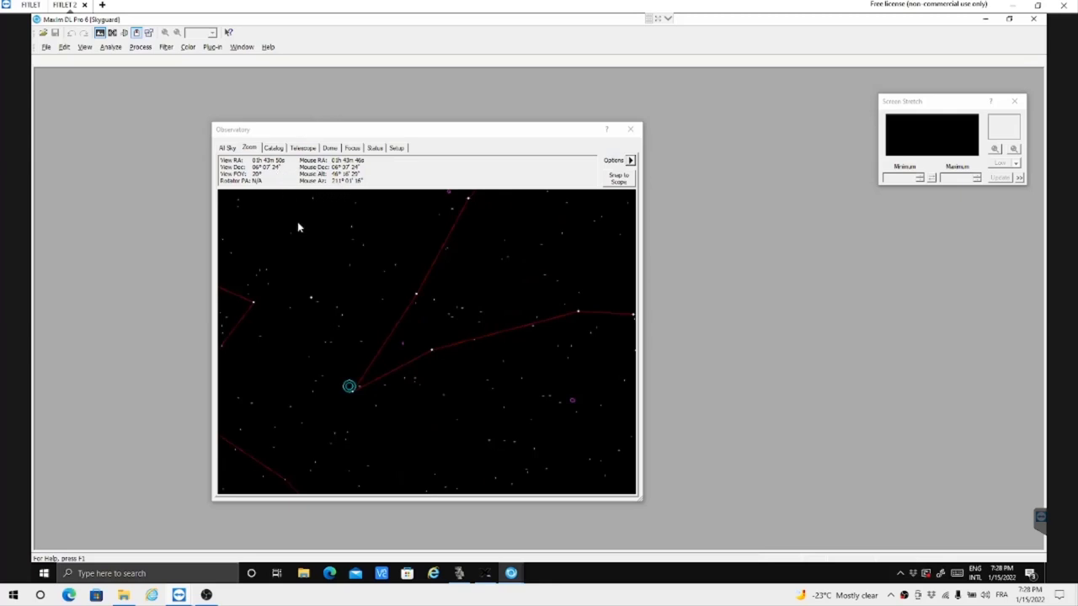
{"action": "left_click", "coordinate": [311, 297]}
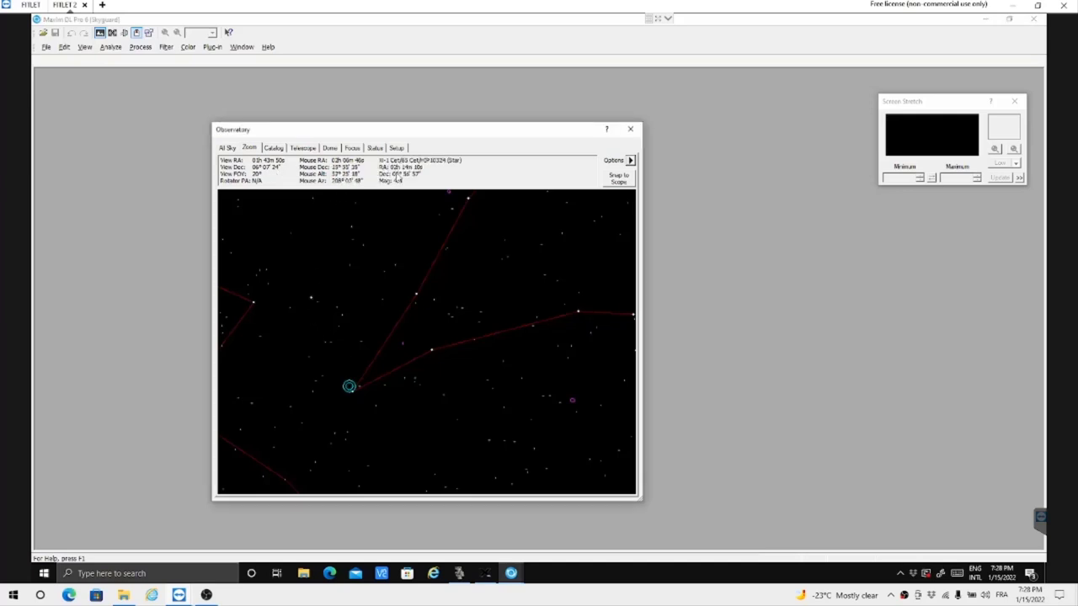
- Confirm C:\GSC11 as the GSC star catalog location for the sky chart
{"action": "left_click", "coordinate": [630, 160]}
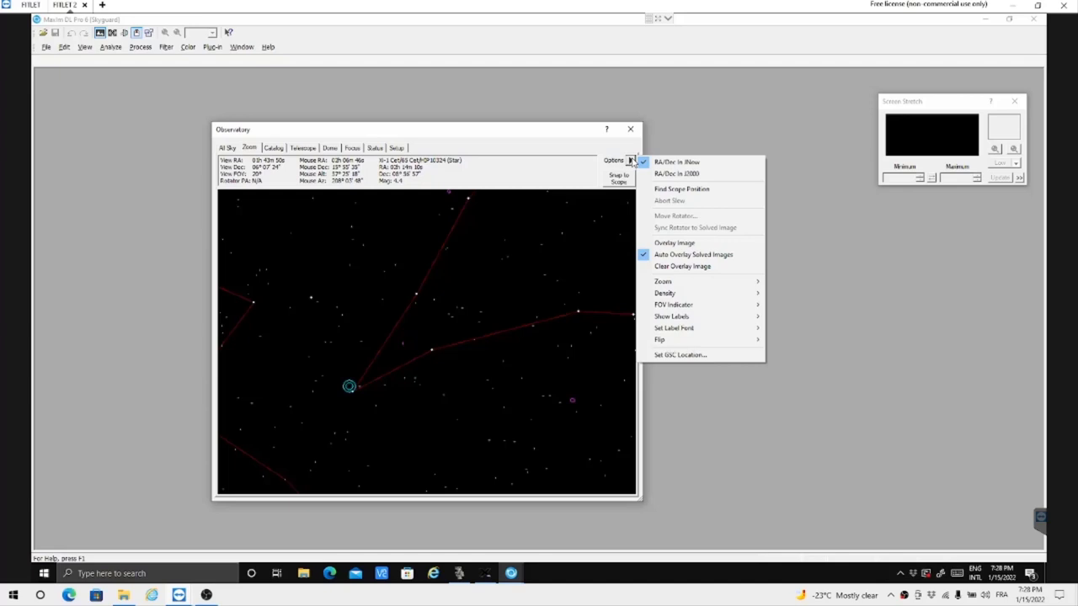
{"action": "left_click", "coordinate": [680, 355]}
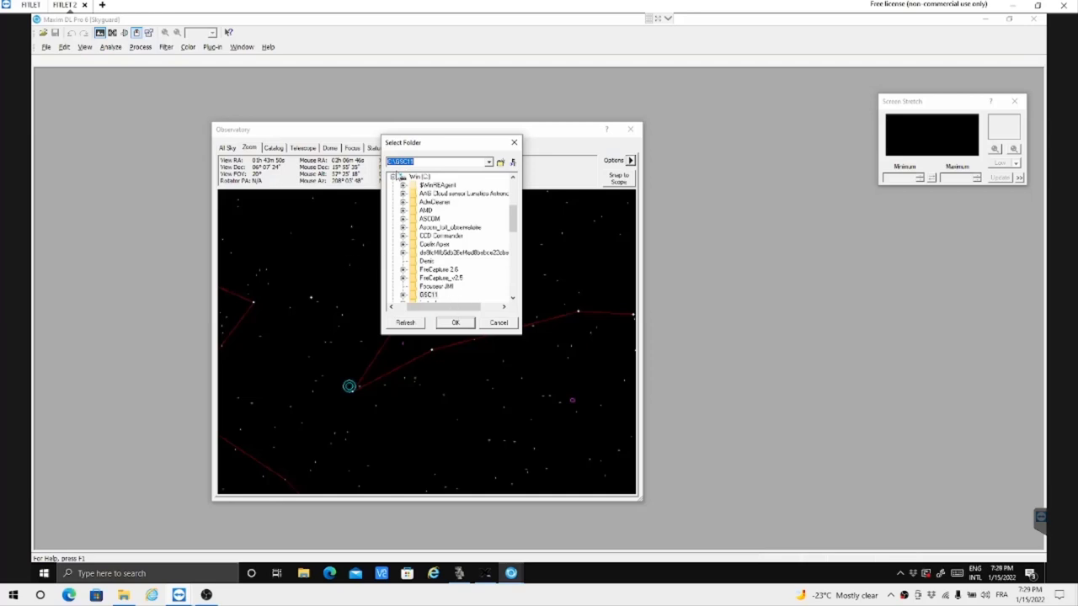
{"action": "left_click", "coordinate": [466, 326]}
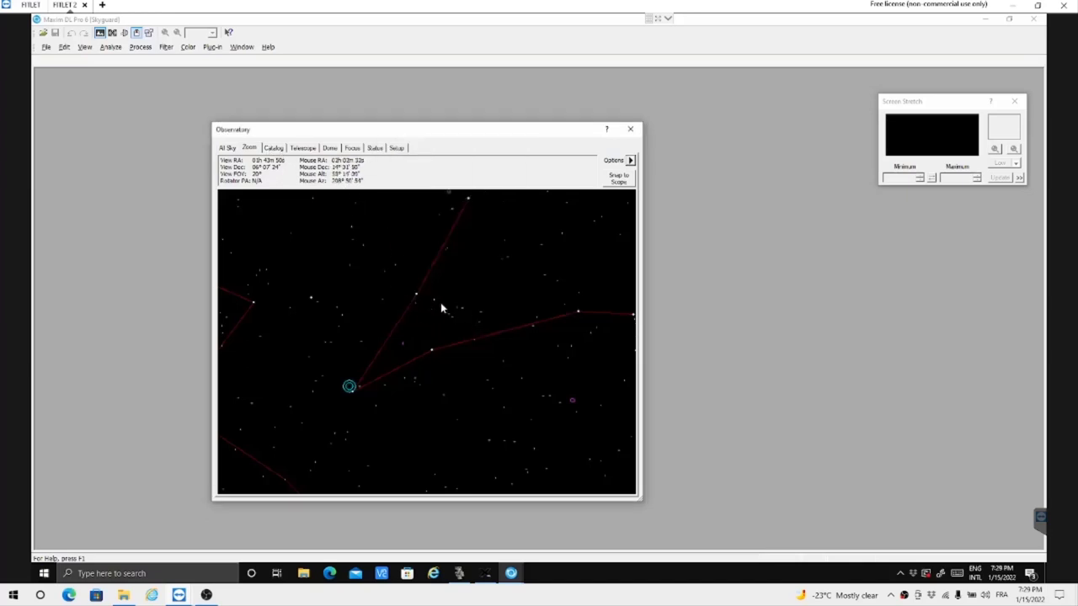
- Narrow the sky chart to a 0.25° field of view and identify one of its faint stars
{"action": "scroll", "coordinate": [466, 355], "scroll_direction": "up", "scroll_amount": 1}
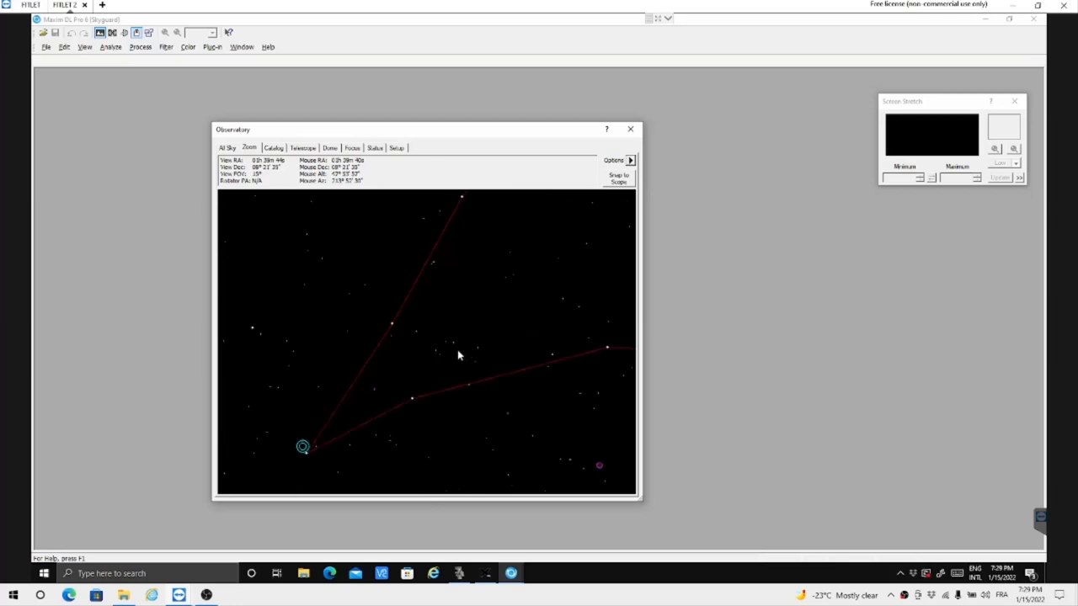
{"action": "scroll", "coordinate": [439, 351], "scroll_direction": "up", "scroll_amount": 10}
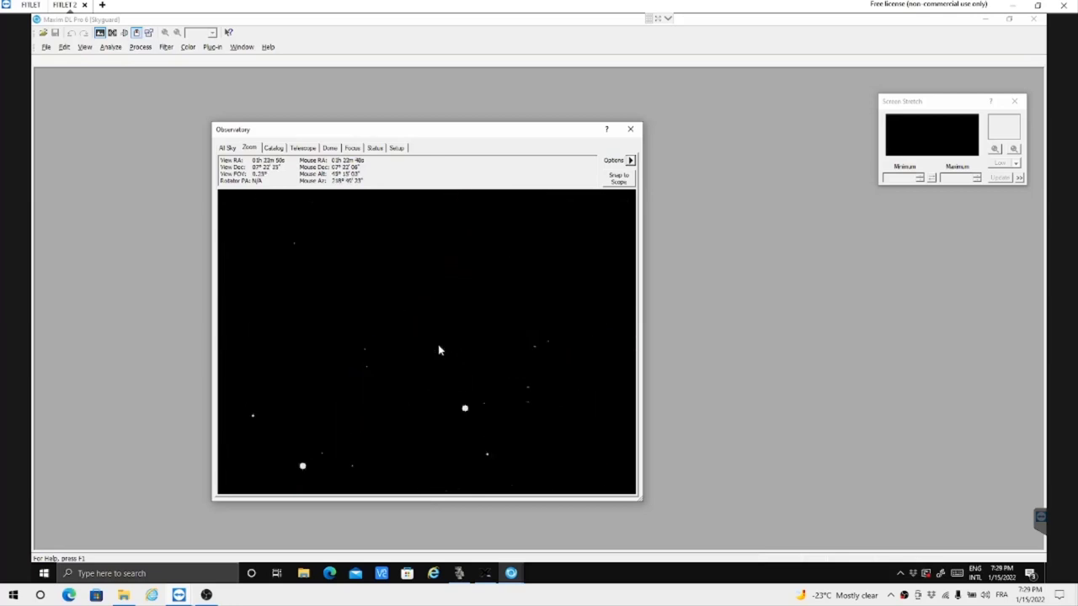
{"action": "left_click", "coordinate": [366, 351]}
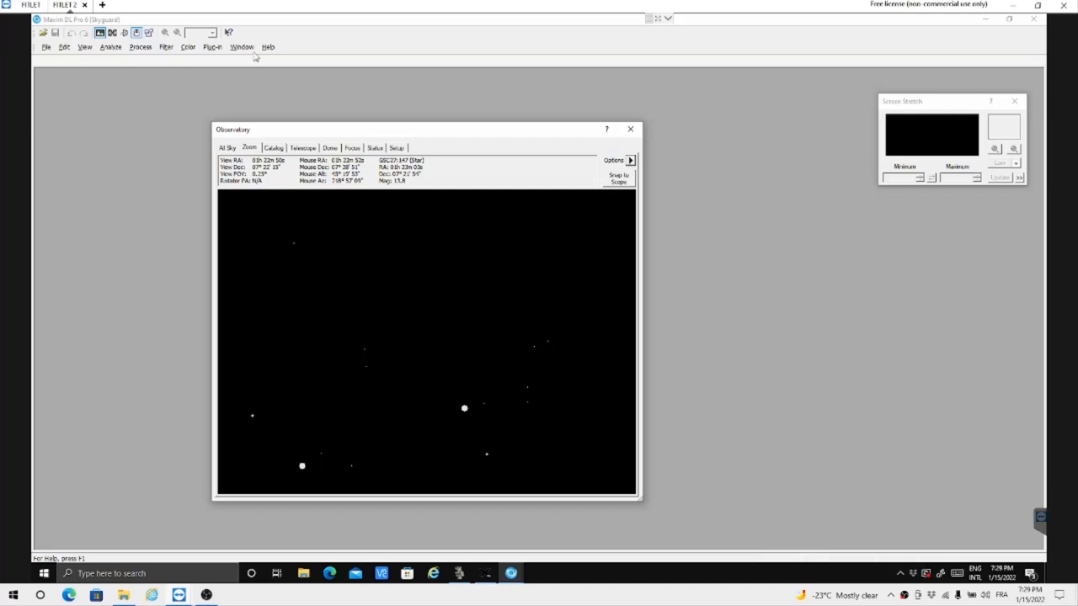
- Review the PinPoint Astrometry settings and the UCAC4 reference catalog's folder path without changing them
{"action": "left_click", "coordinate": [113, 48]}
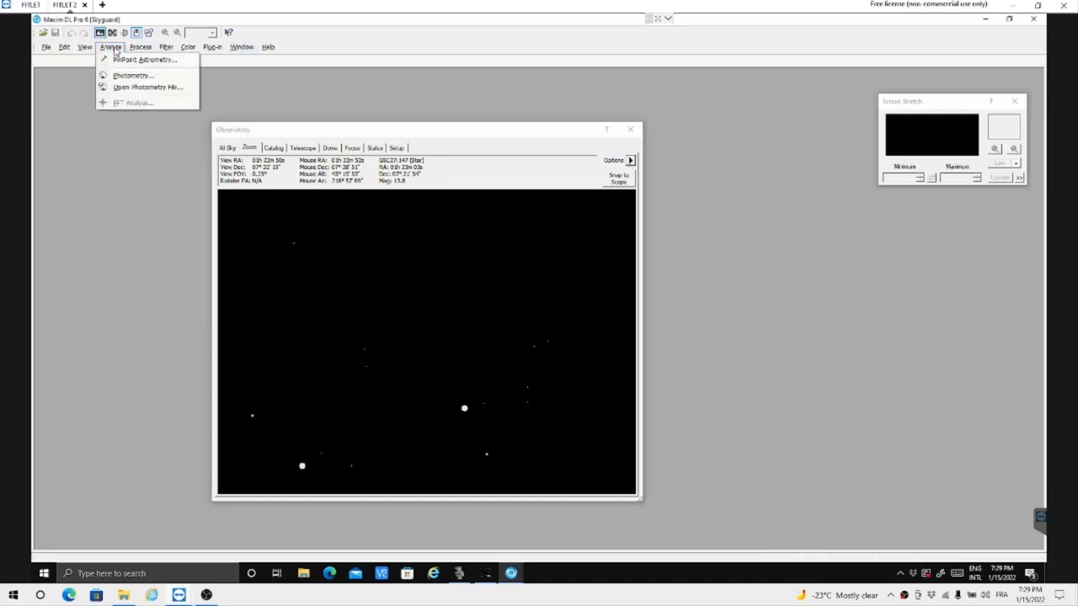
{"action": "left_click", "coordinate": [144, 60]}
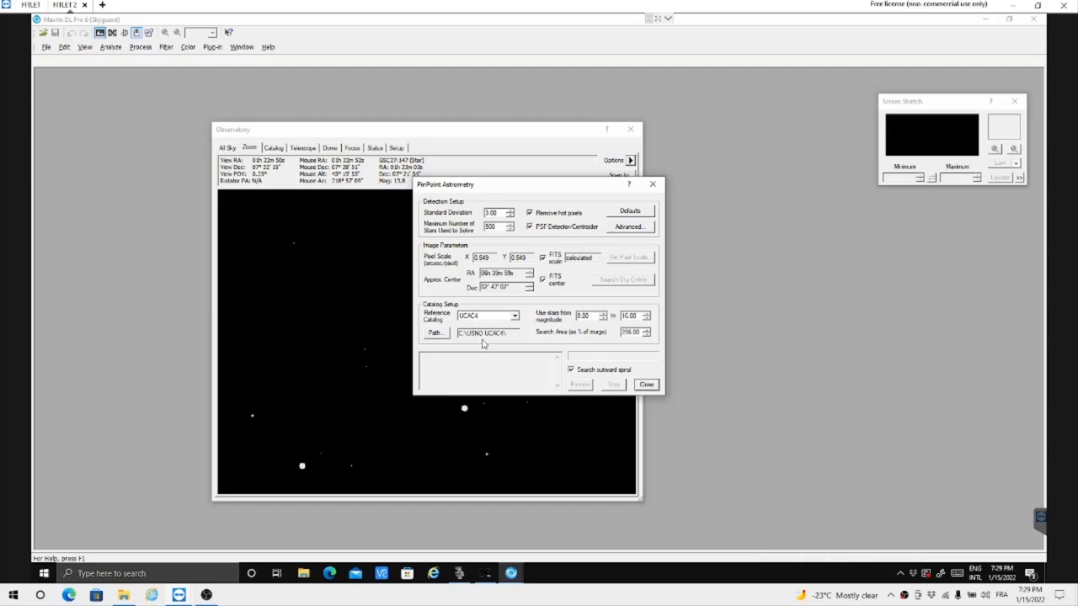
{"action": "left_click", "coordinate": [435, 334]}
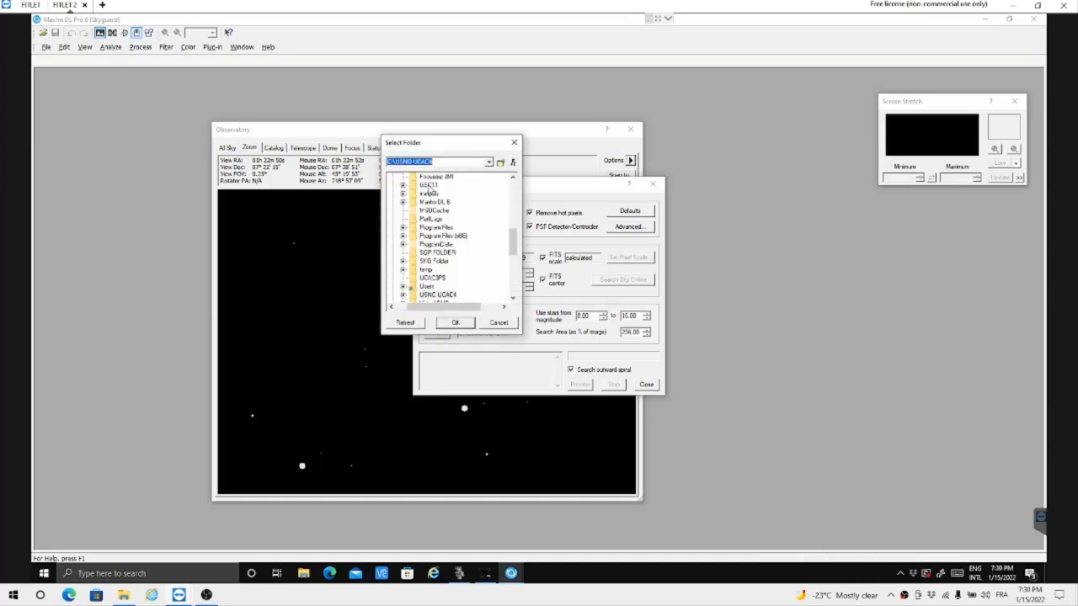
{"action": "left_click", "coordinate": [499, 324]}
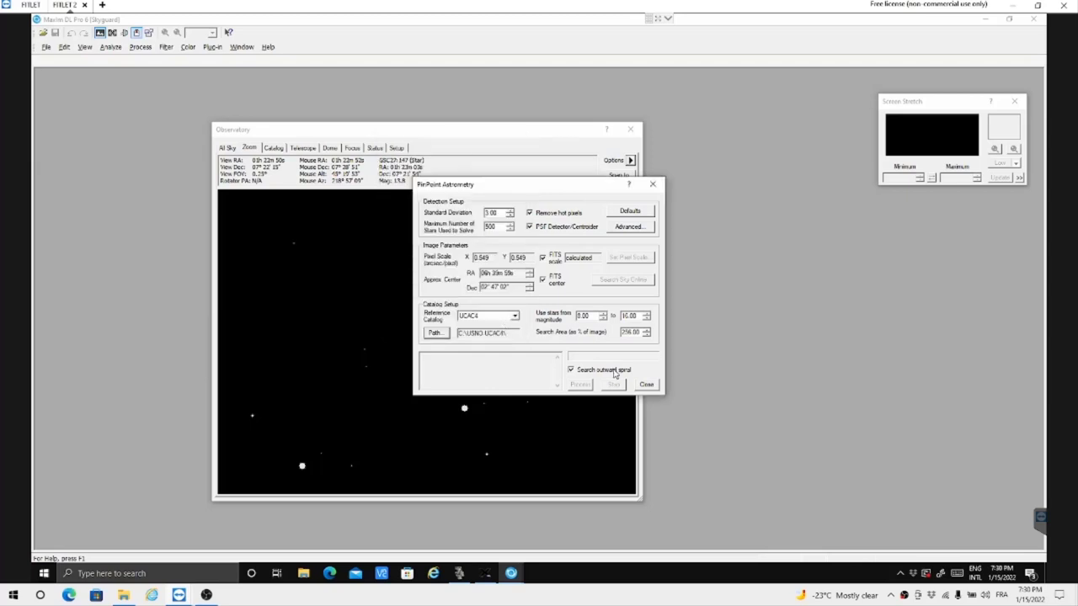
{"action": "left_click", "coordinate": [646, 385]}
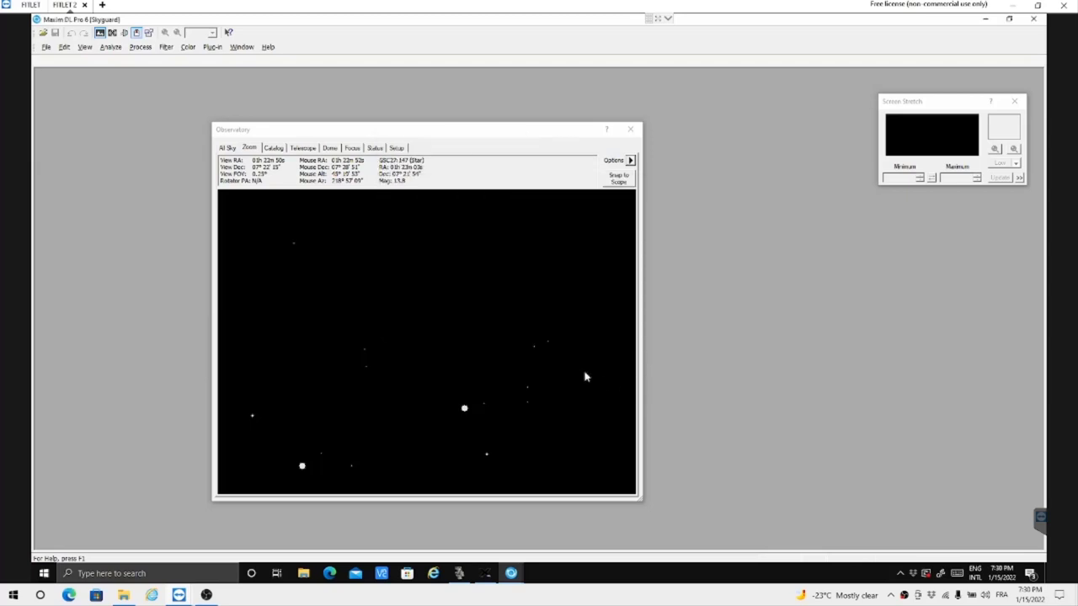
- Stop the mount's sidereal tracking
{"action": "left_click", "coordinate": [397, 148]}
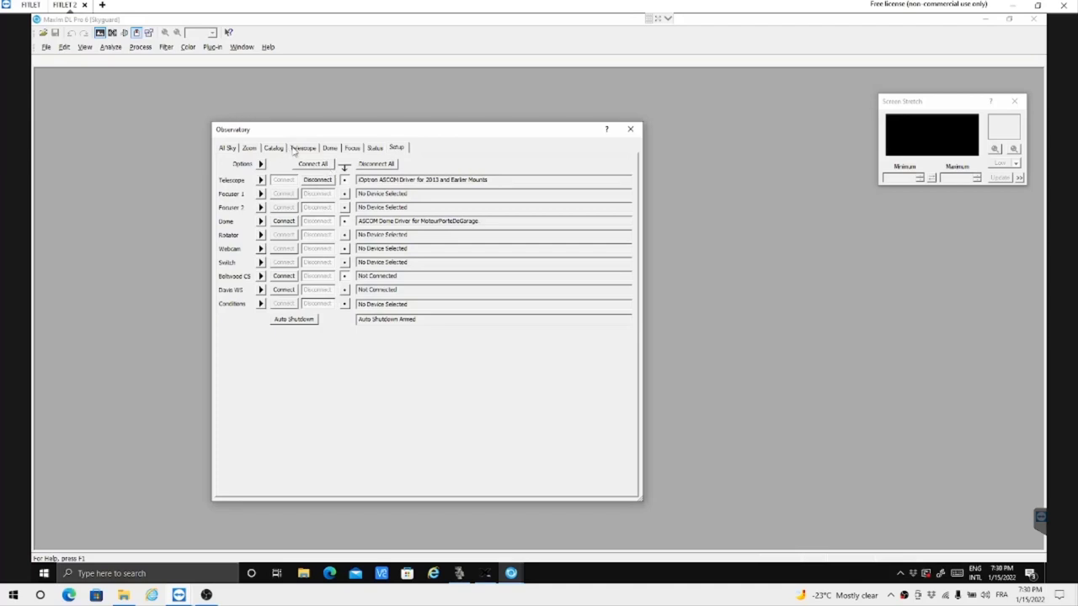
{"action": "left_click", "coordinate": [302, 148]}
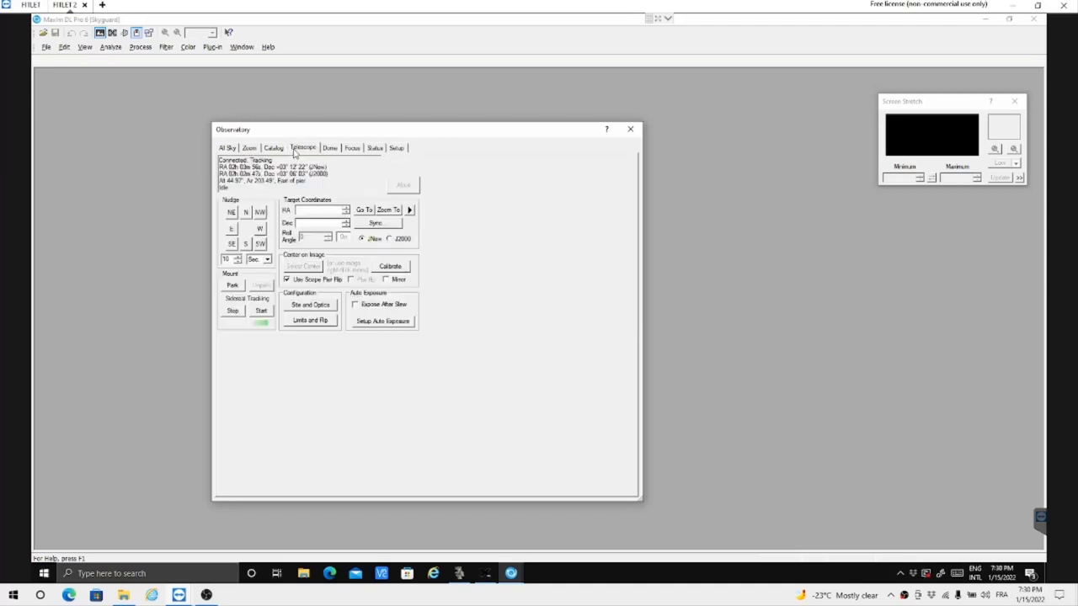
{"action": "left_click", "coordinate": [232, 312]}
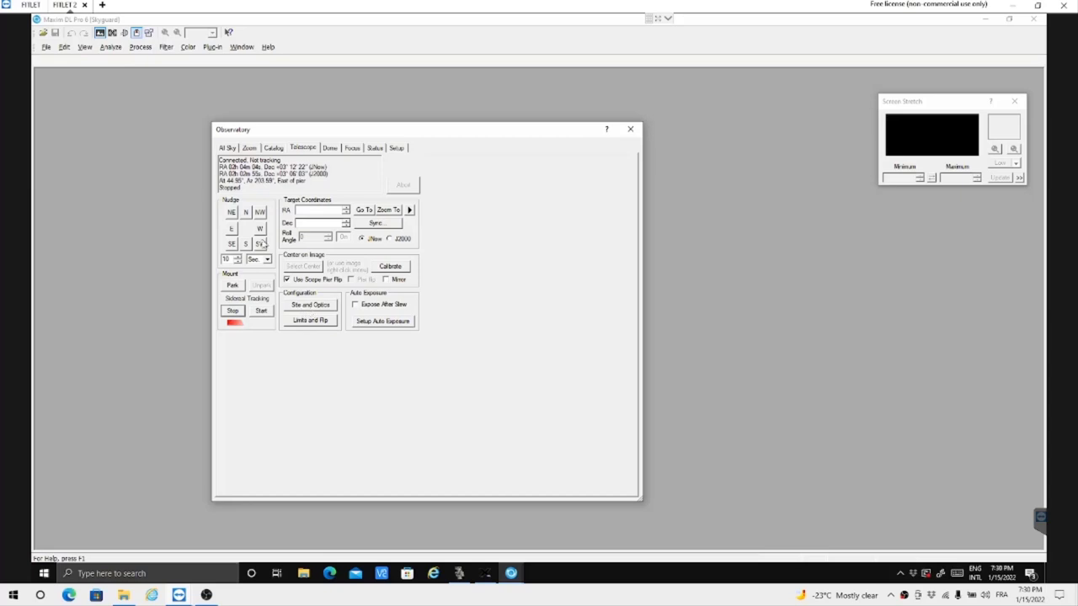
- Review the Site and Optics settings for telescope optics, site location and universal time, from both the general settings and the telescope configuration
{"action": "left_click", "coordinate": [47, 48]}
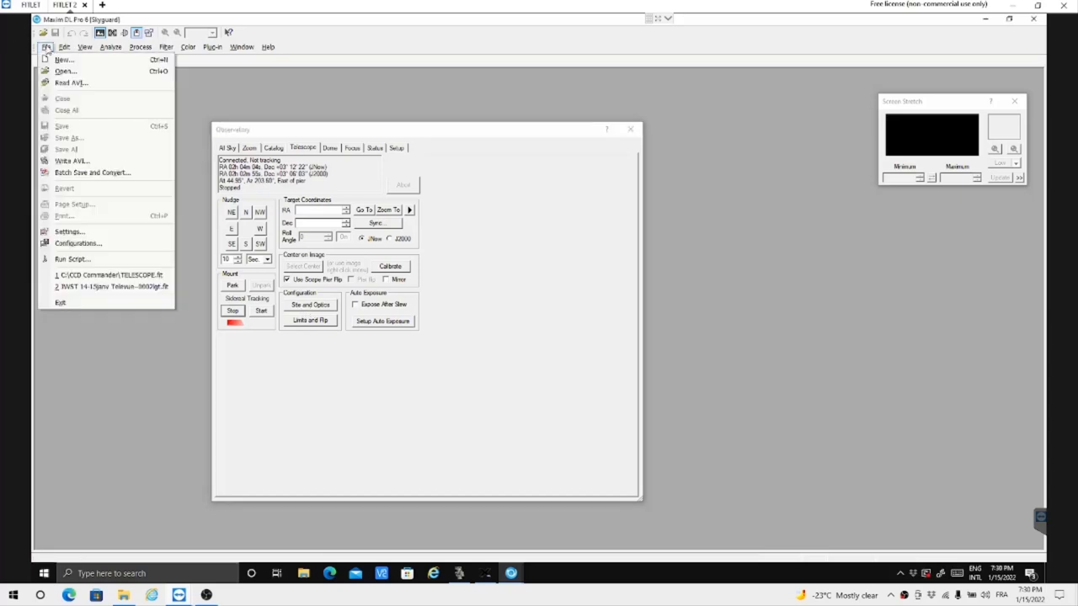
{"action": "left_click", "coordinate": [72, 233]}
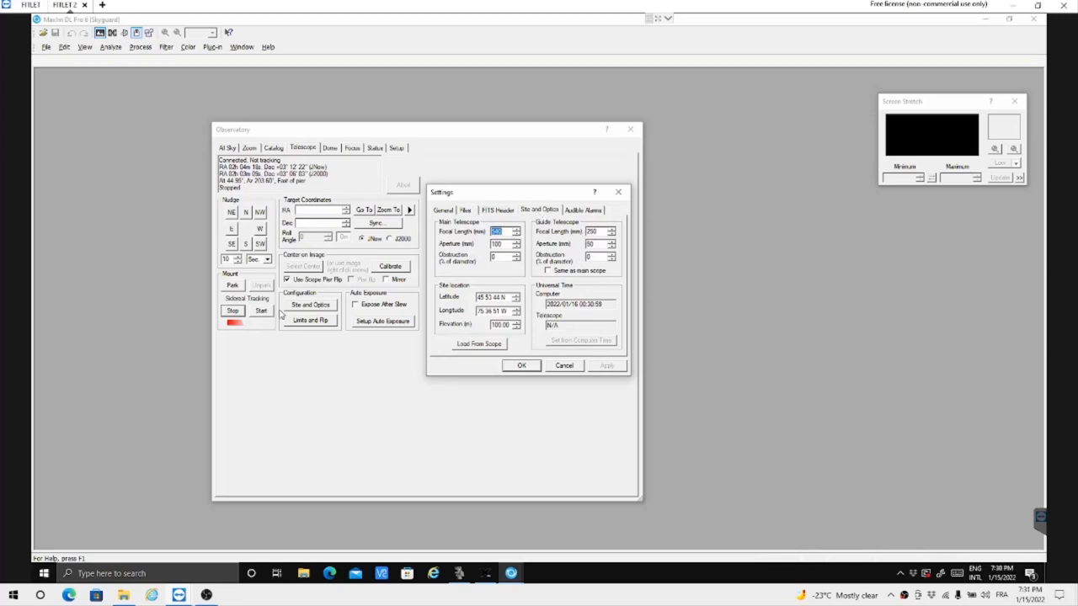
{"action": "left_click", "coordinate": [566, 367]}
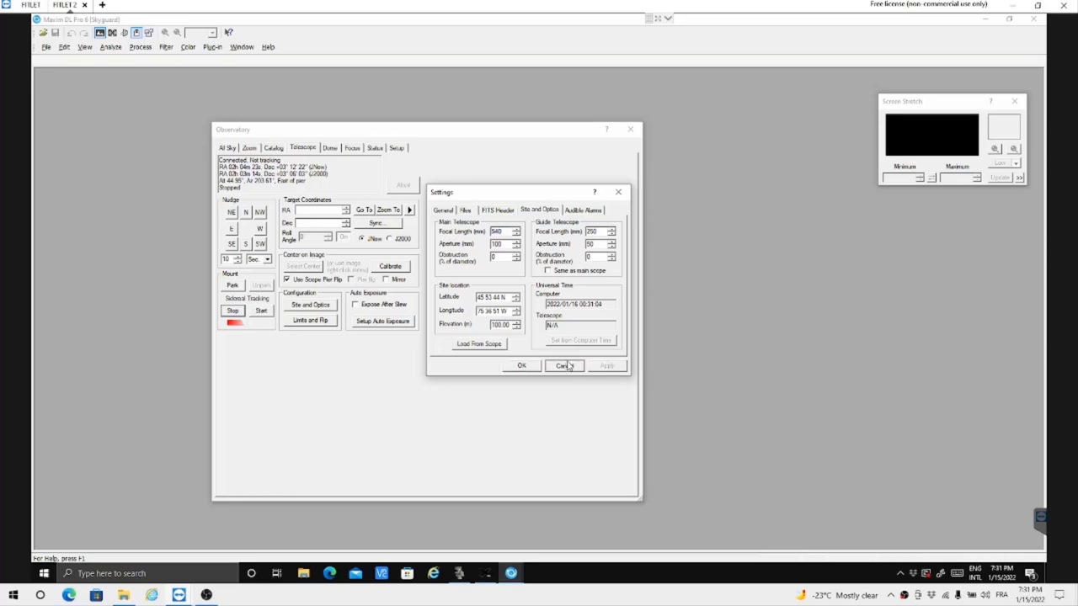
{"action": "left_click", "coordinate": [528, 364]}
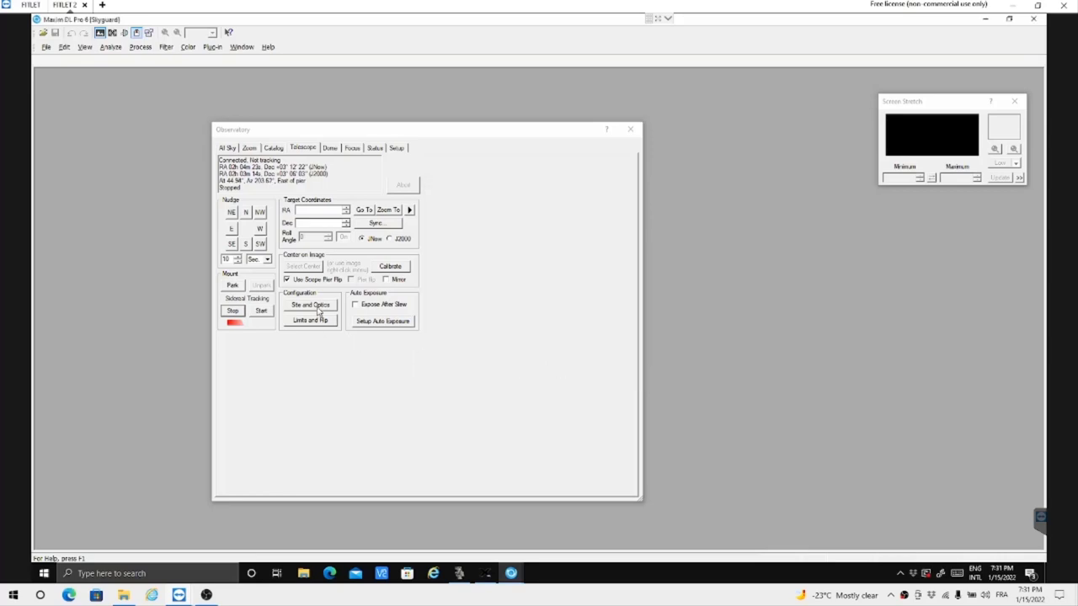
{"action": "left_click", "coordinate": [317, 308]}
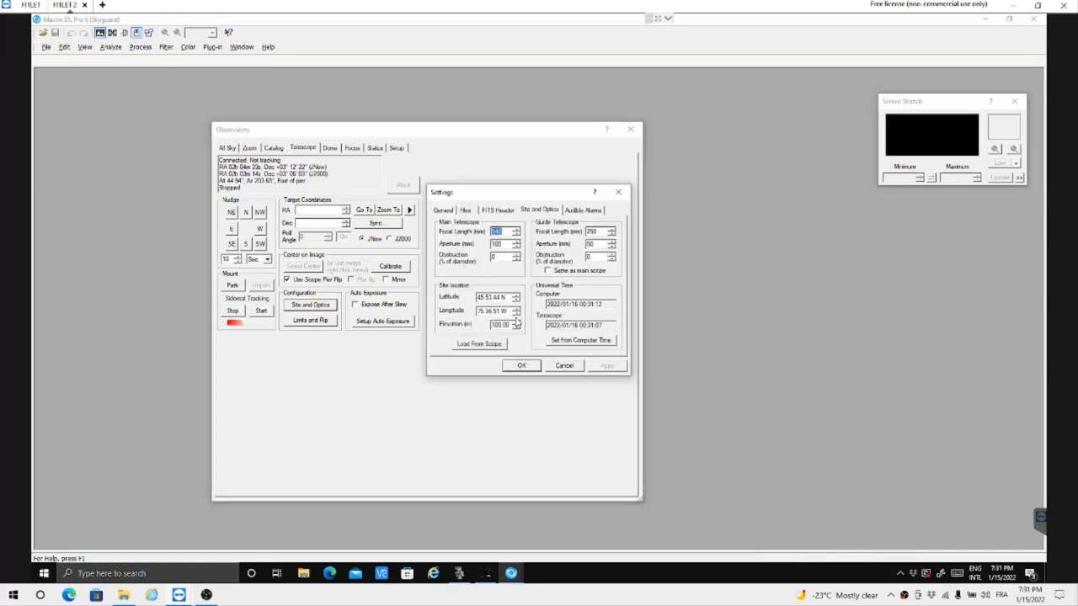
{"action": "left_click", "coordinate": [564, 367]}
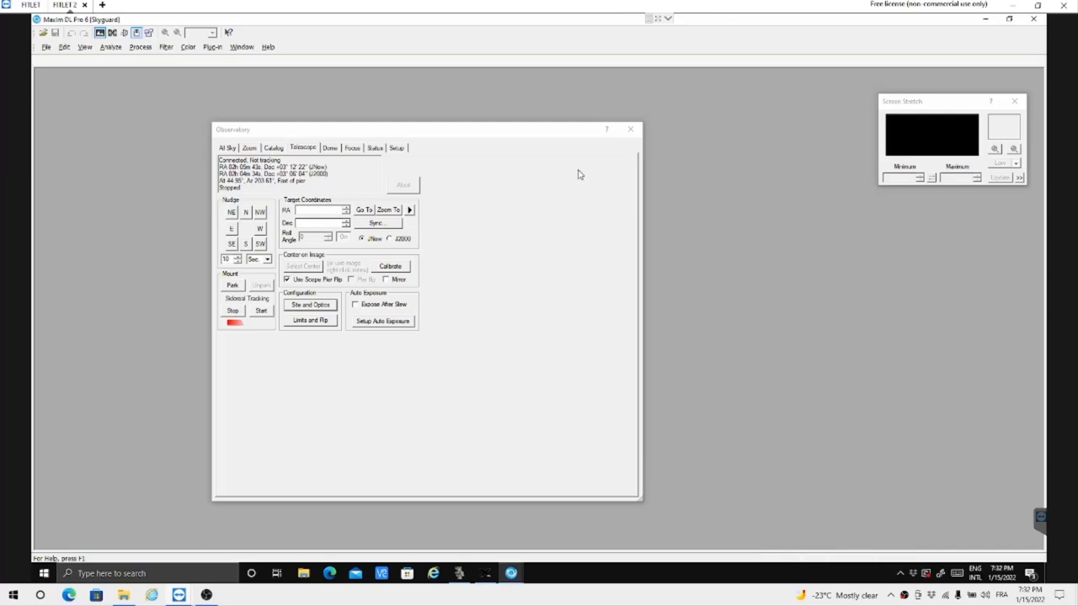
- Check the device connections on the Setup page and close the Observatory window
{"action": "left_click", "coordinate": [397, 148]}
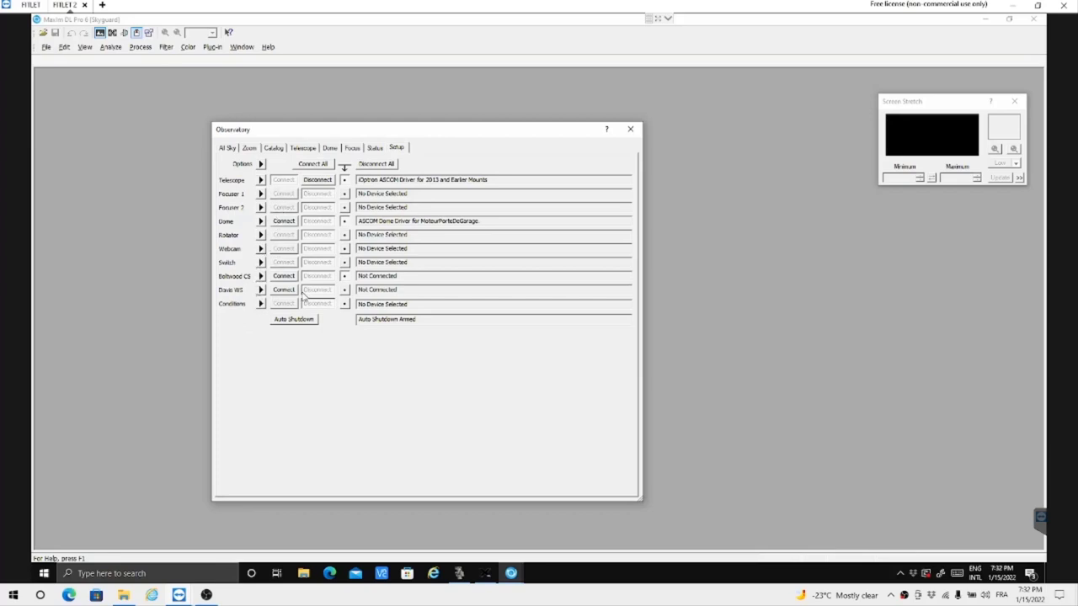
{"action": "left_click", "coordinate": [633, 131]}
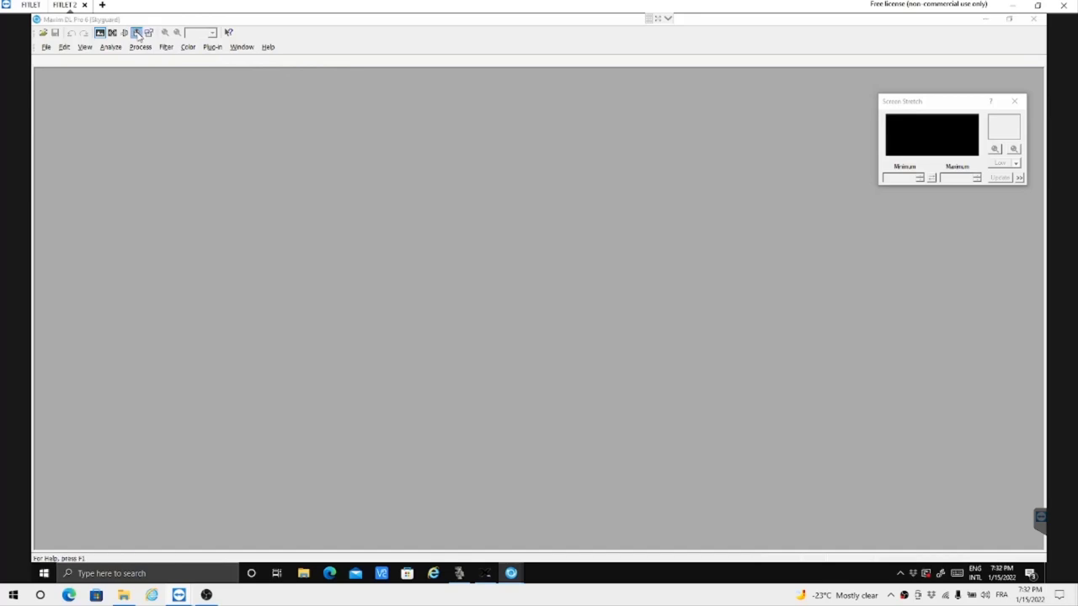
- Reopen the Observatory window, start the mount's sidereal tracking, and view the telescope position on the zoomed and all-sky charts
{"action": "left_click", "coordinate": [138, 33]}
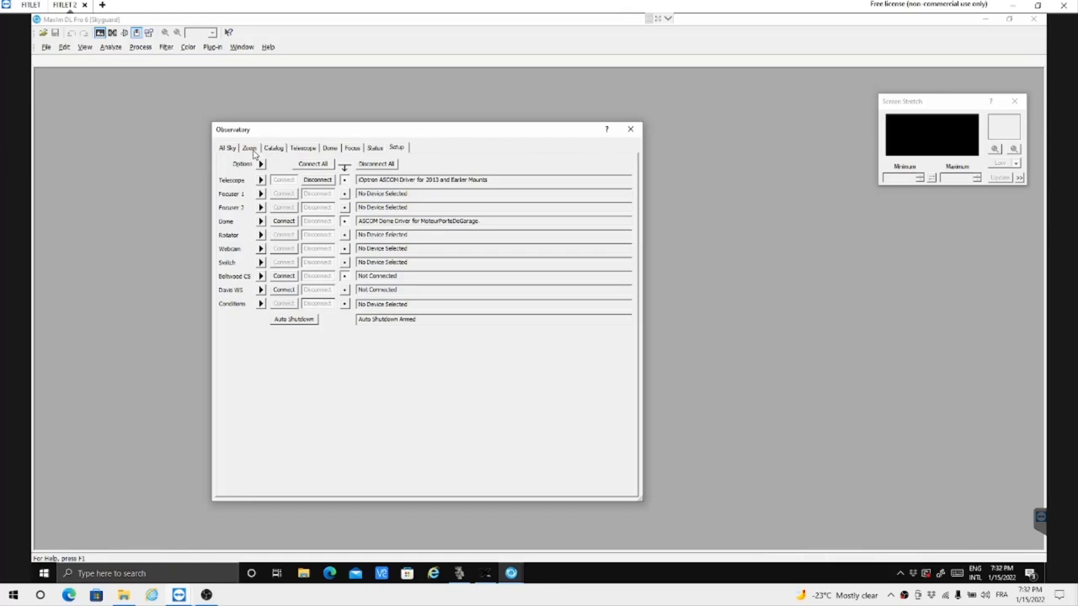
{"action": "left_click", "coordinate": [305, 149]}
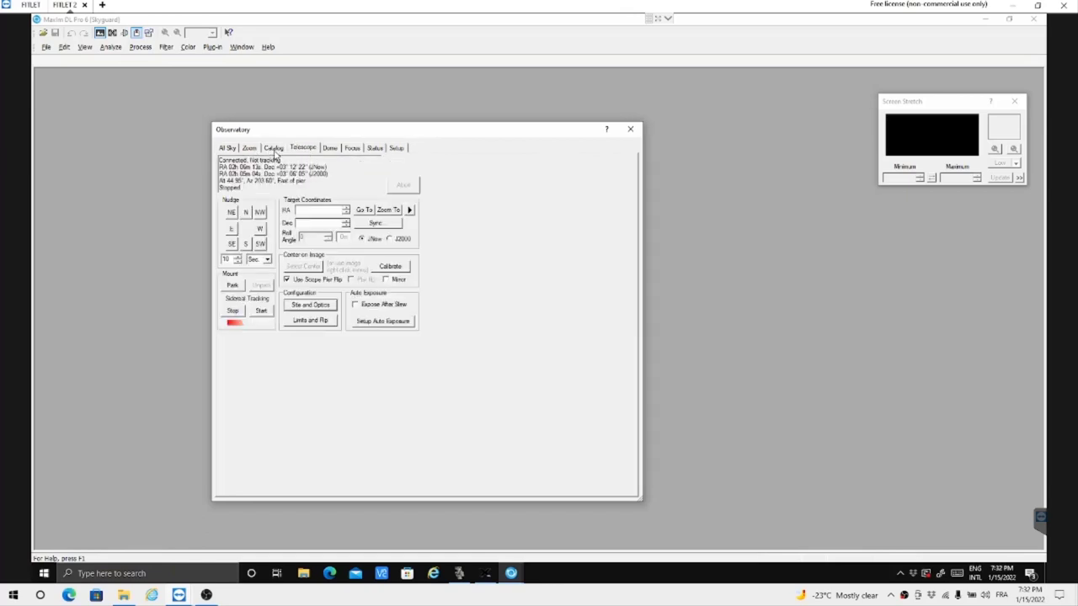
{"action": "left_click", "coordinate": [274, 154]}
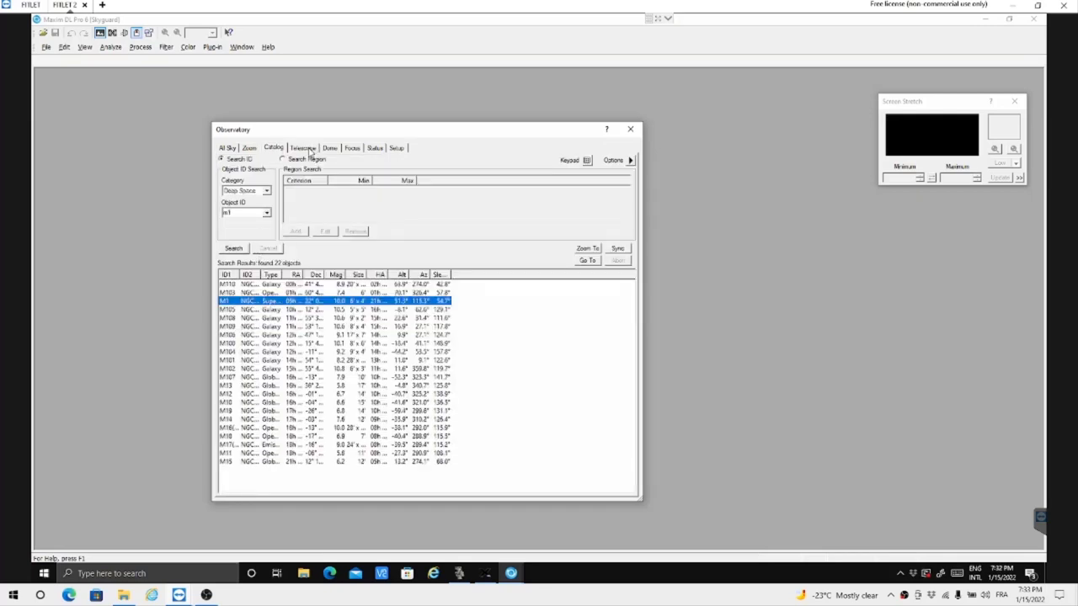
{"action": "left_click", "coordinate": [303, 149]}
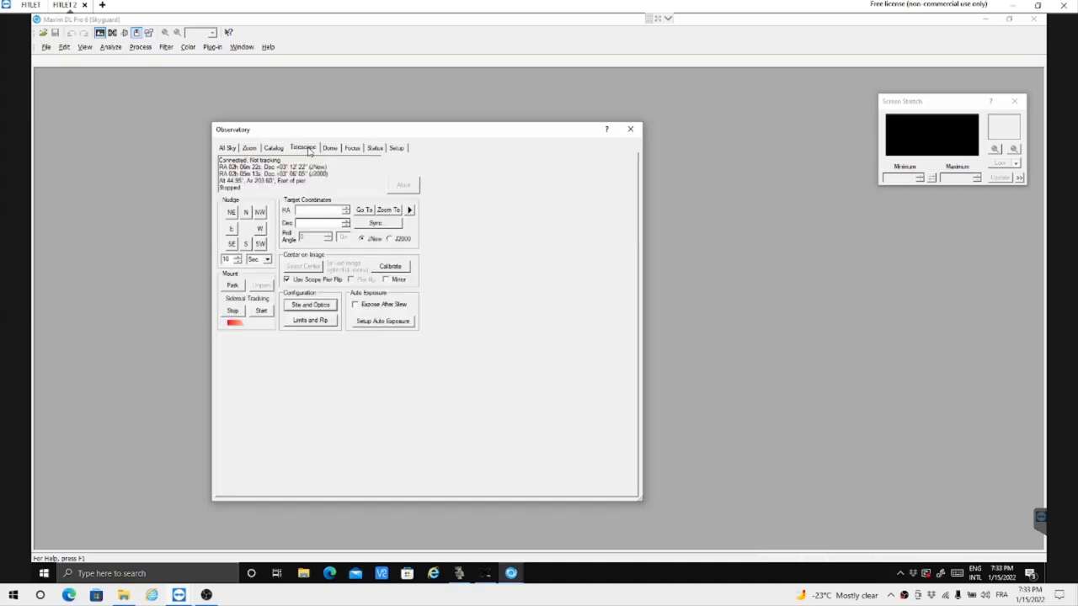
{"action": "left_click", "coordinate": [261, 312]}
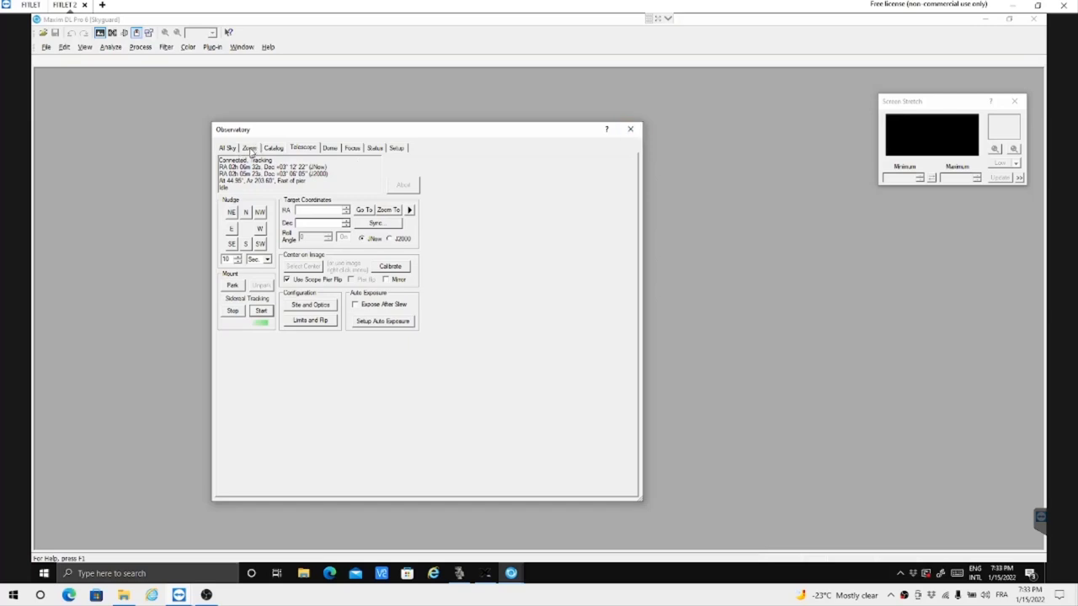
{"action": "left_click", "coordinate": [251, 149]}
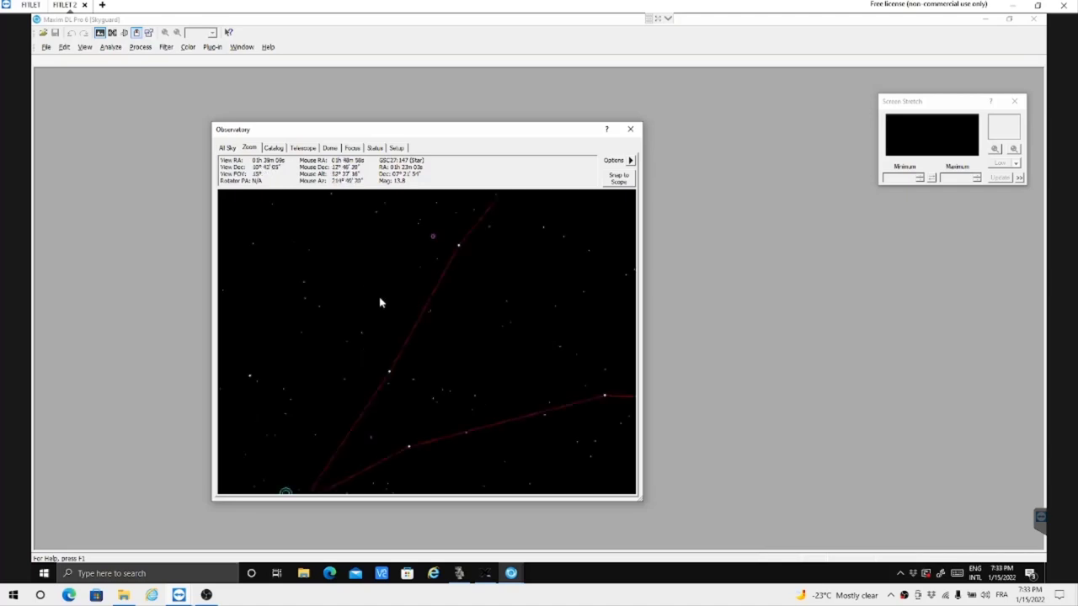
{"action": "left_click", "coordinate": [226, 148]}
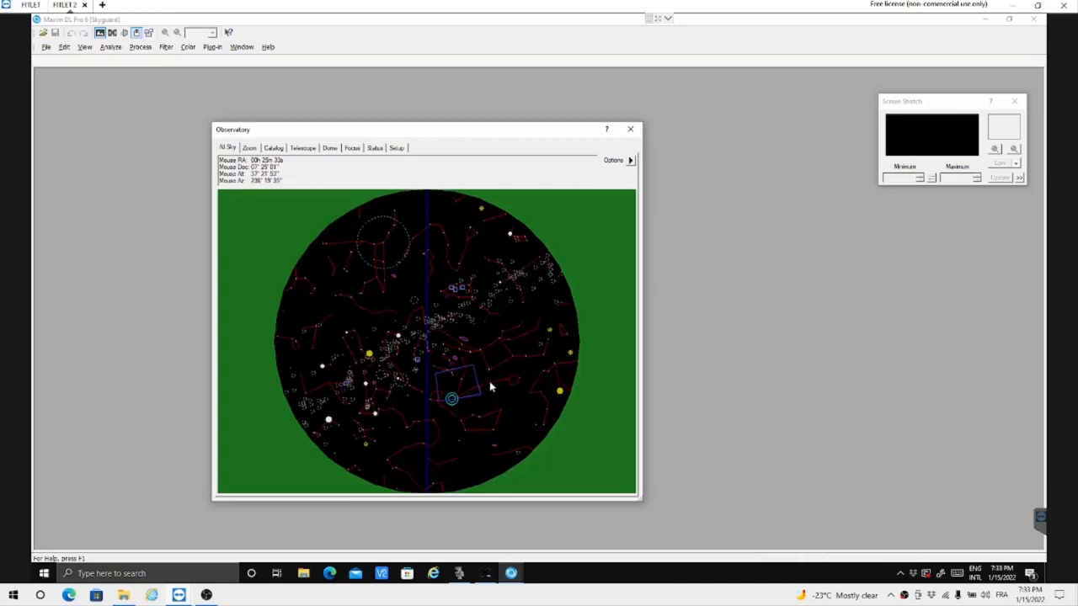
- Disconnect the telescope and check its driver setup options
{"action": "left_click", "coordinate": [401, 149]}
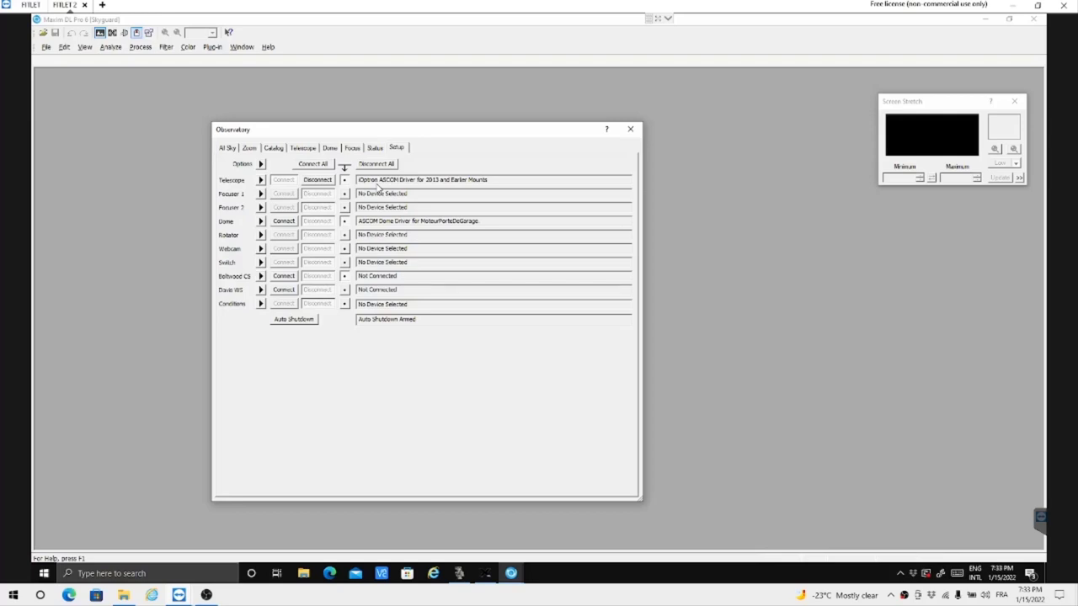
{"action": "left_click", "coordinate": [318, 180]}
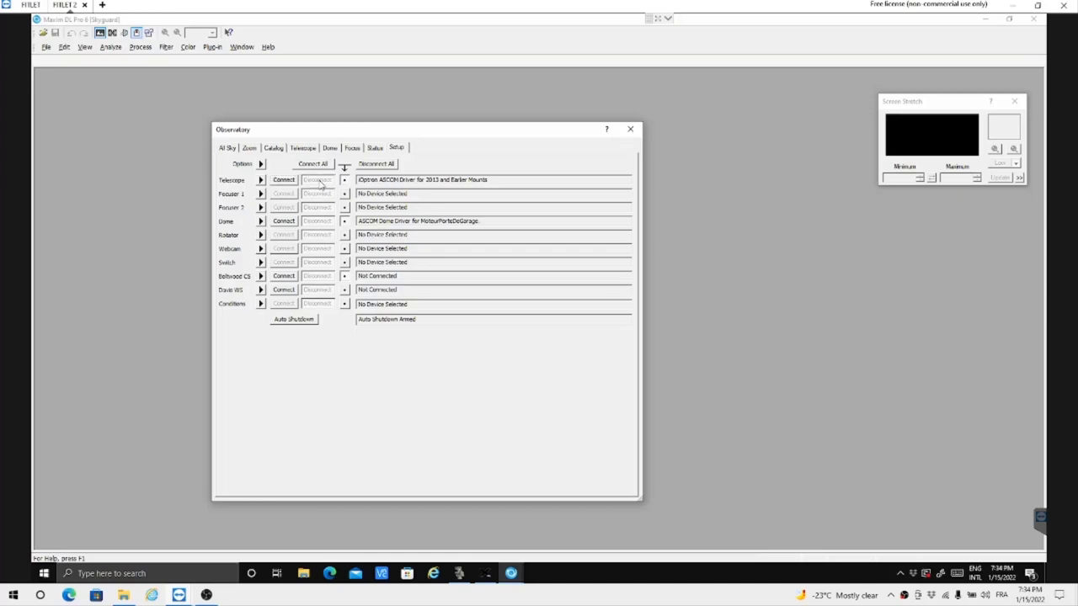
{"action": "left_click", "coordinate": [261, 180]}
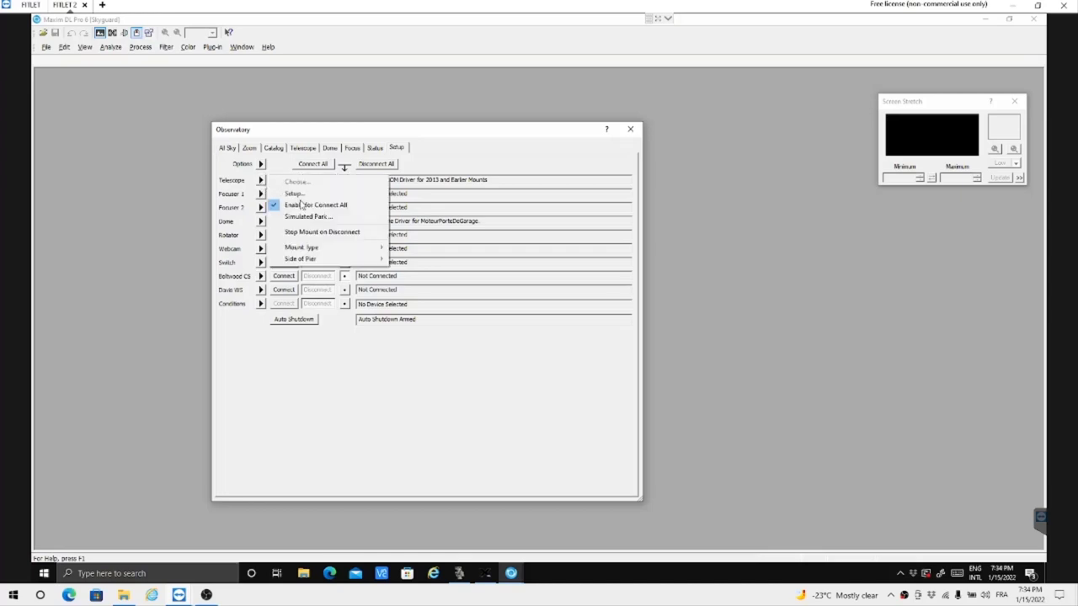
{"action": "left_click", "coordinate": [294, 195]}
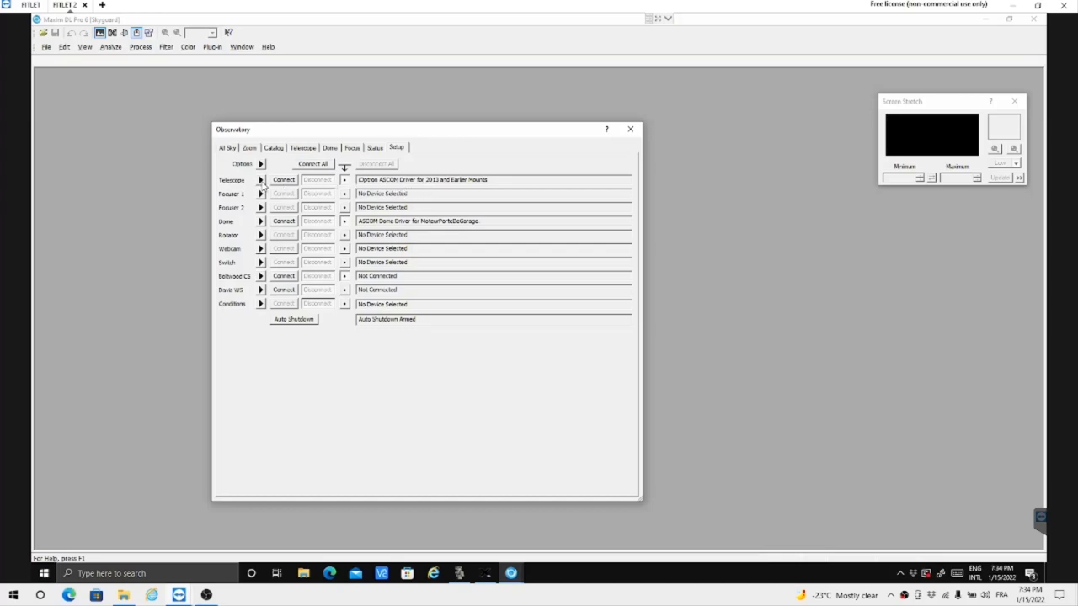
- Choose the iOptron ASCOM Driver for 2013 and Earlier Mounts as the telescope driver and reconnect the telescope
{"action": "left_click", "coordinate": [261, 181]}
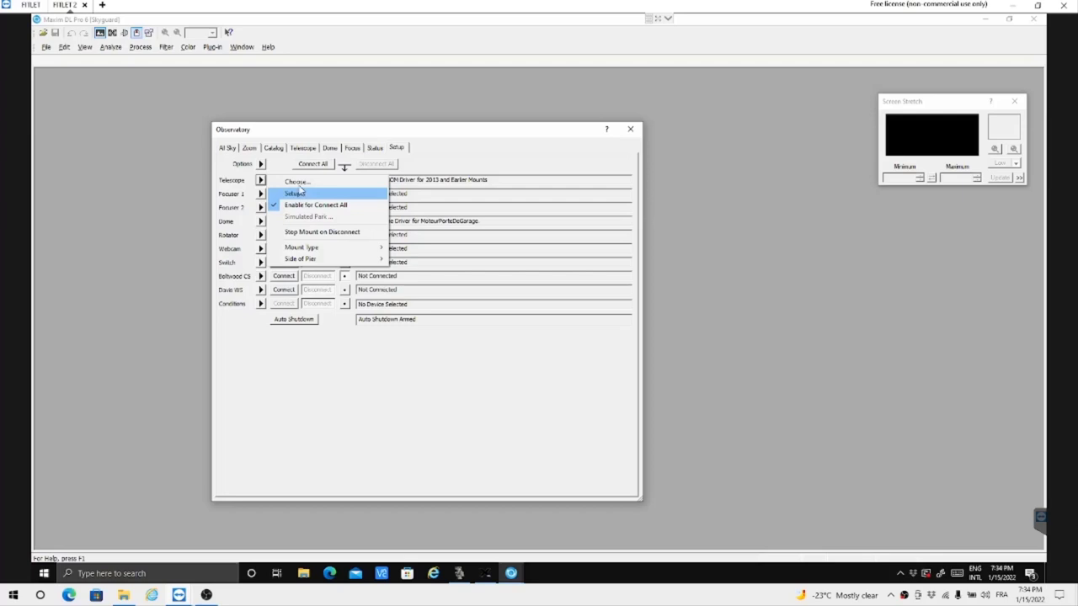
{"action": "left_click", "coordinate": [298, 182]}
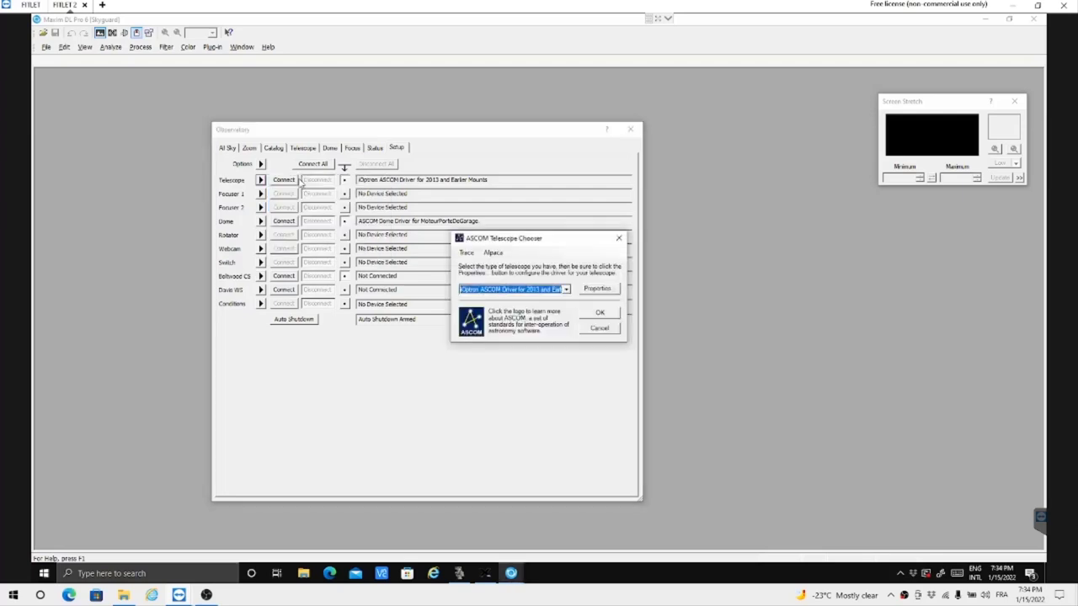
{"action": "left_click", "coordinate": [566, 289]}
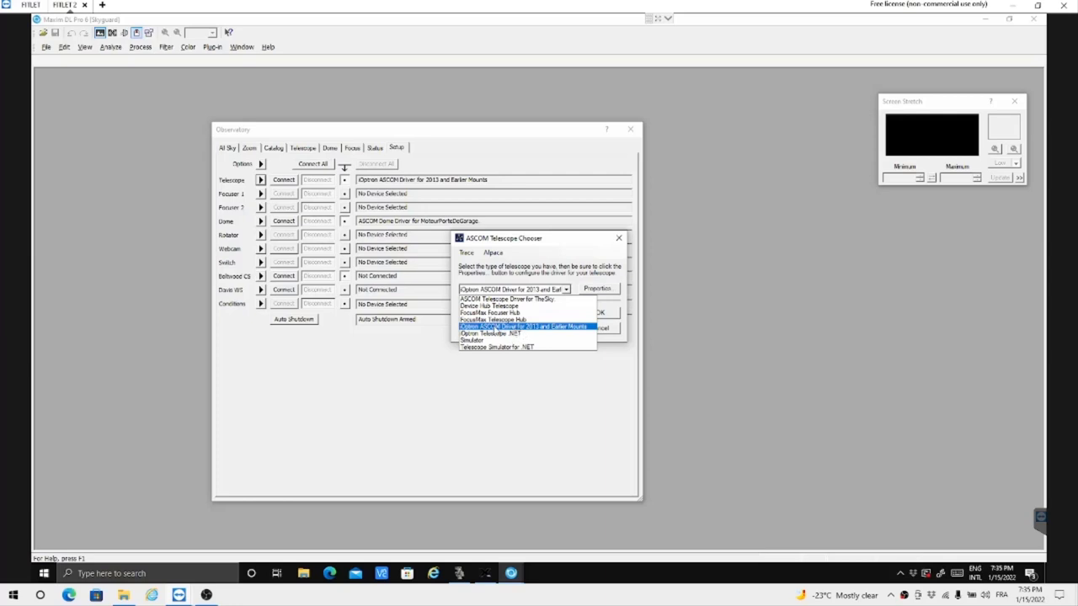
{"action": "left_click", "coordinate": [493, 327]}
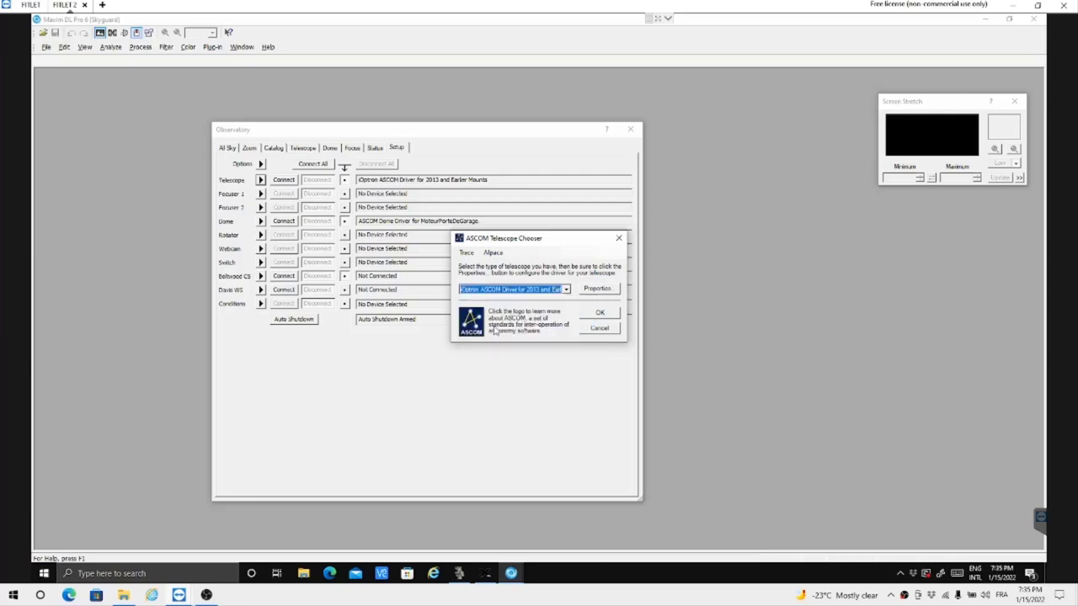
{"action": "left_click", "coordinate": [600, 315]}
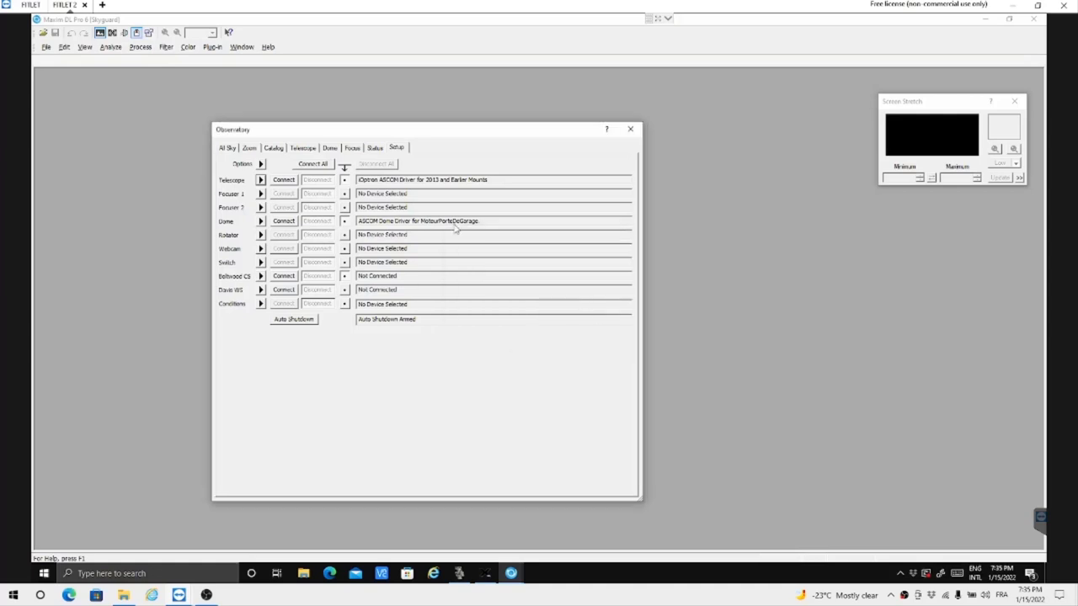
{"action": "left_click", "coordinate": [287, 180]}
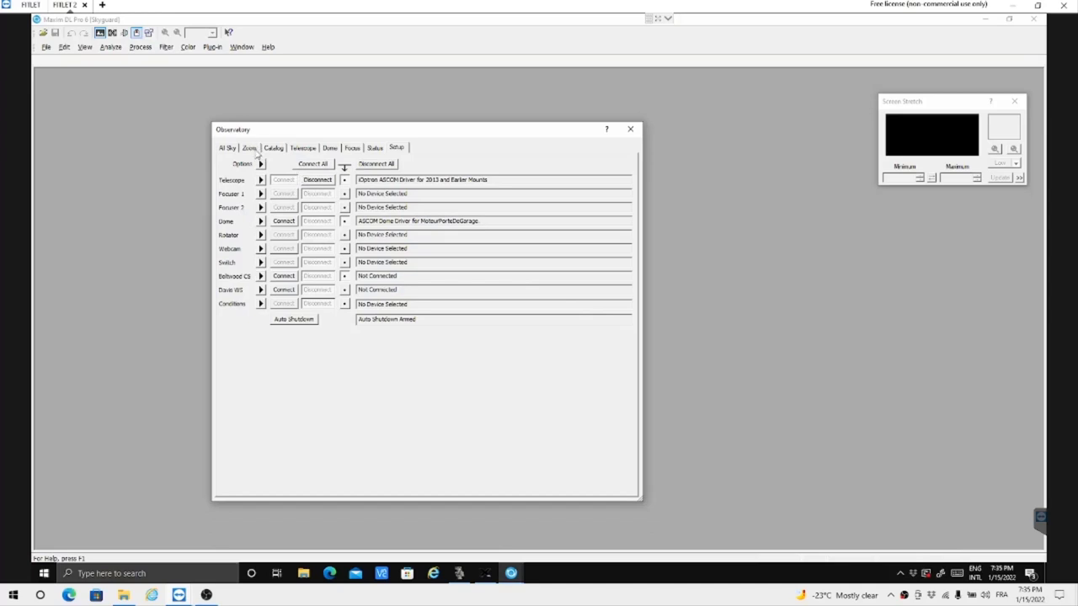
- Try to snap the zoomed sky chart to the scope and review the available zoom levels
{"action": "left_click", "coordinate": [249, 148]}
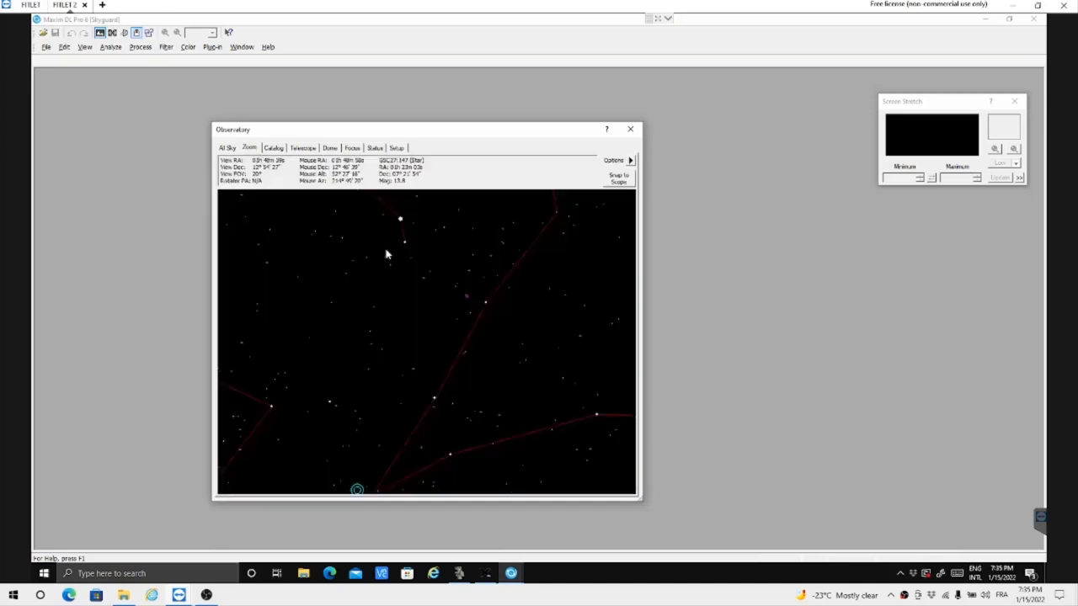
{"action": "left_click", "coordinate": [621, 181]}
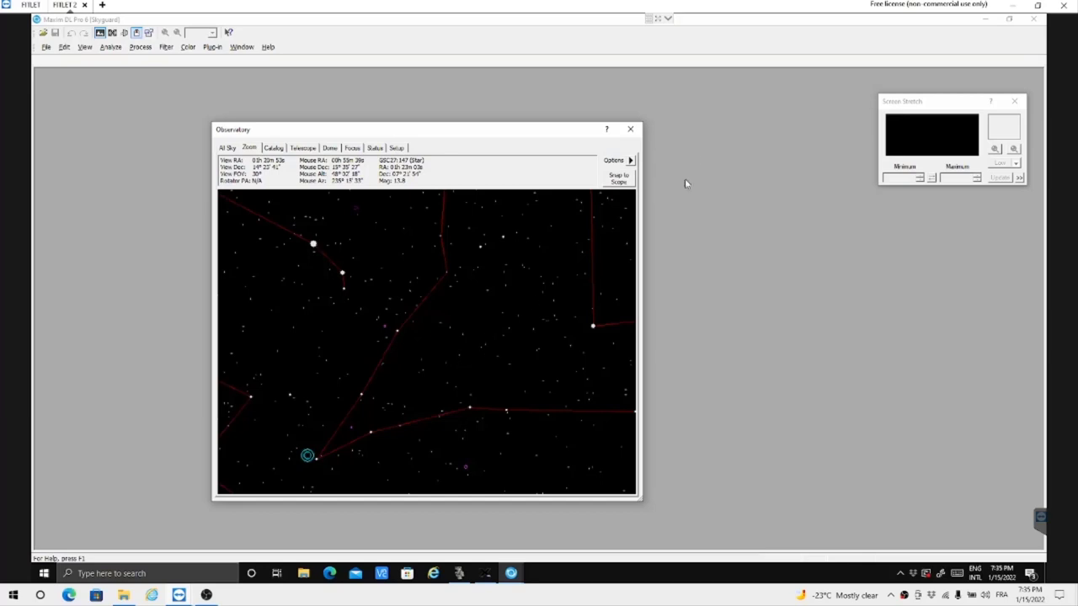
{"action": "left_click", "coordinate": [632, 161]}
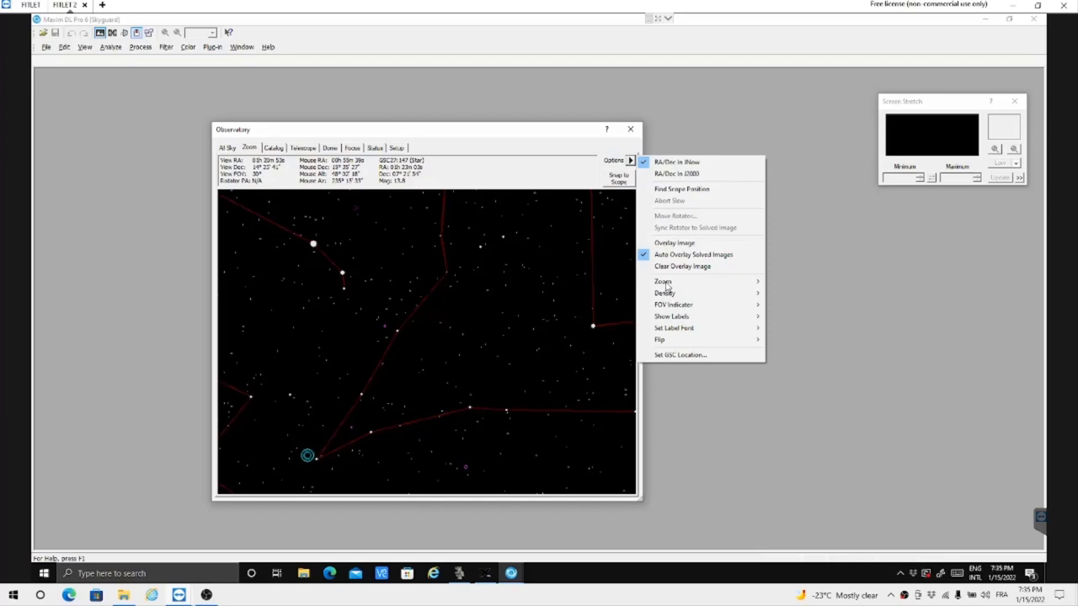
{"action": "mouse_move", "coordinate": [665, 287]}
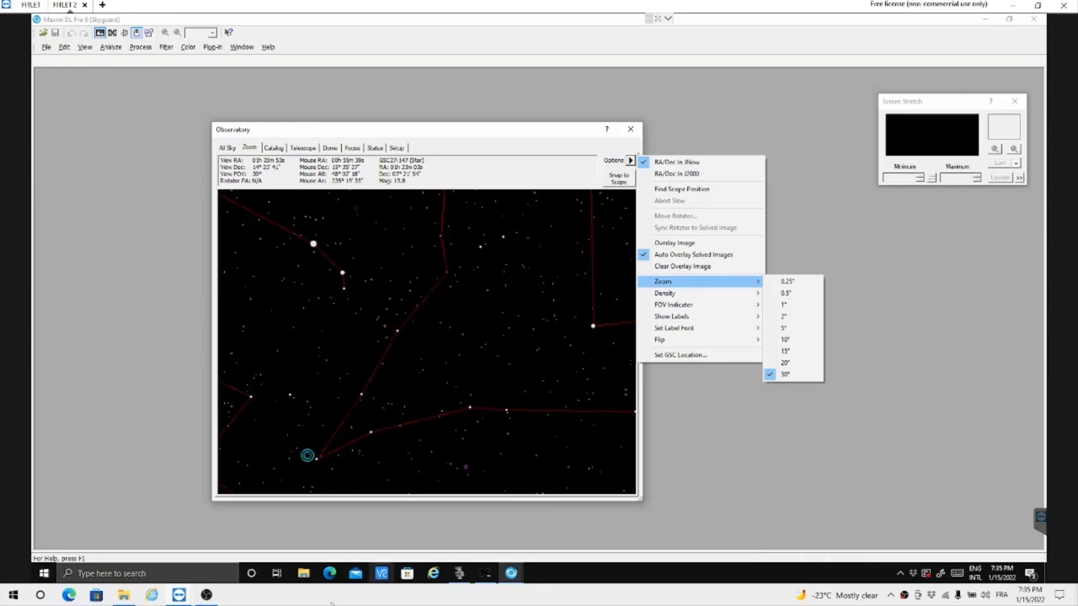
- Switch to TheSkyX and examine the star chart around the telescope position marker near HIP 9353
{"action": "left_click", "coordinate": [487, 577]}
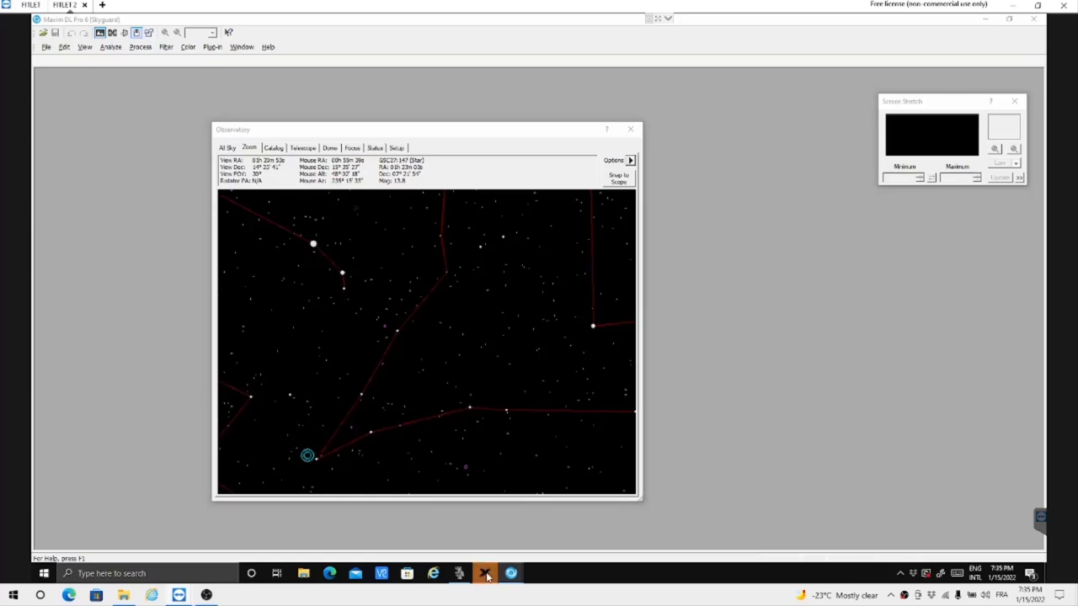
{"action": "left_click", "coordinate": [487, 577]}
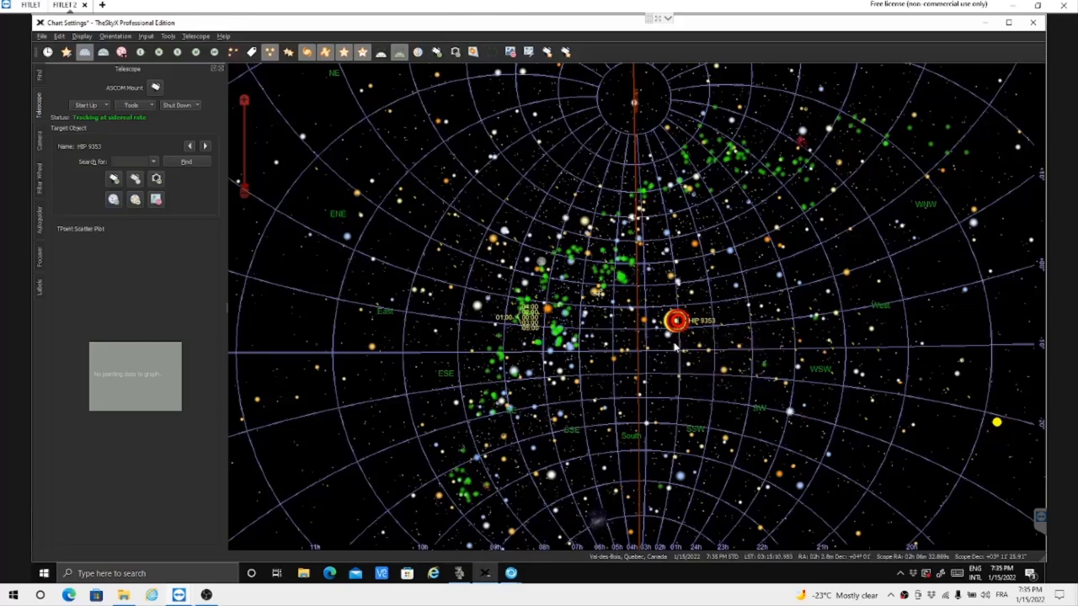
{"action": "scroll", "coordinate": [677, 348], "scroll_direction": "up", "scroll_amount": 1}
{"action": "scroll", "coordinate": [676, 348], "scroll_direction": "up", "scroll_amount": 1}
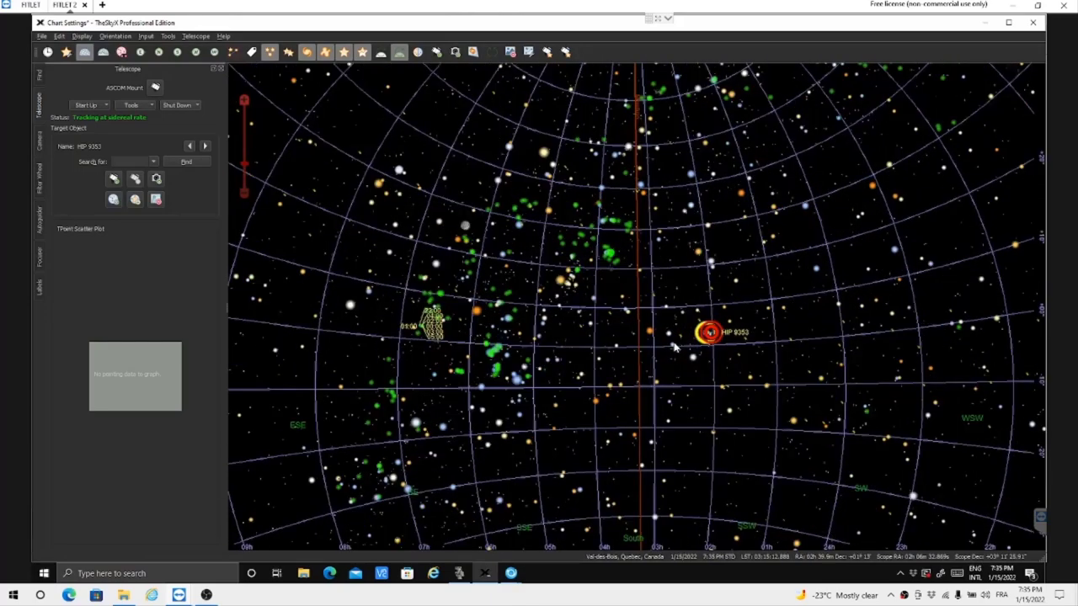
{"action": "scroll", "coordinate": [676, 348], "scroll_direction": "up", "scroll_amount": 1}
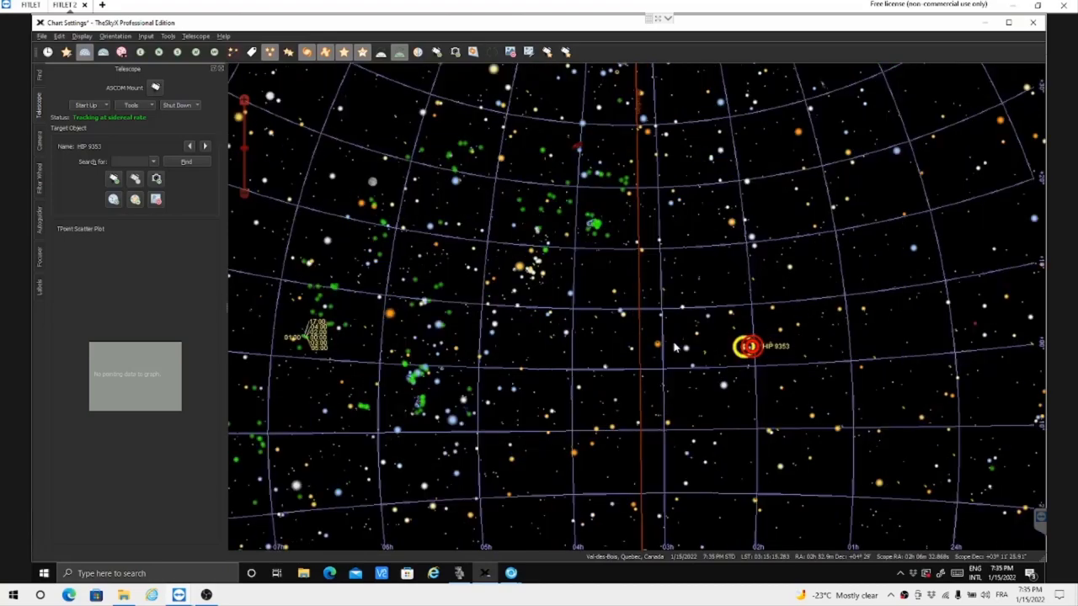
{"action": "scroll", "coordinate": [676, 348], "scroll_direction": "up", "scroll_amount": 1}
{"action": "scroll", "coordinate": [710, 367], "scroll_direction": "up", "scroll_amount": 1}
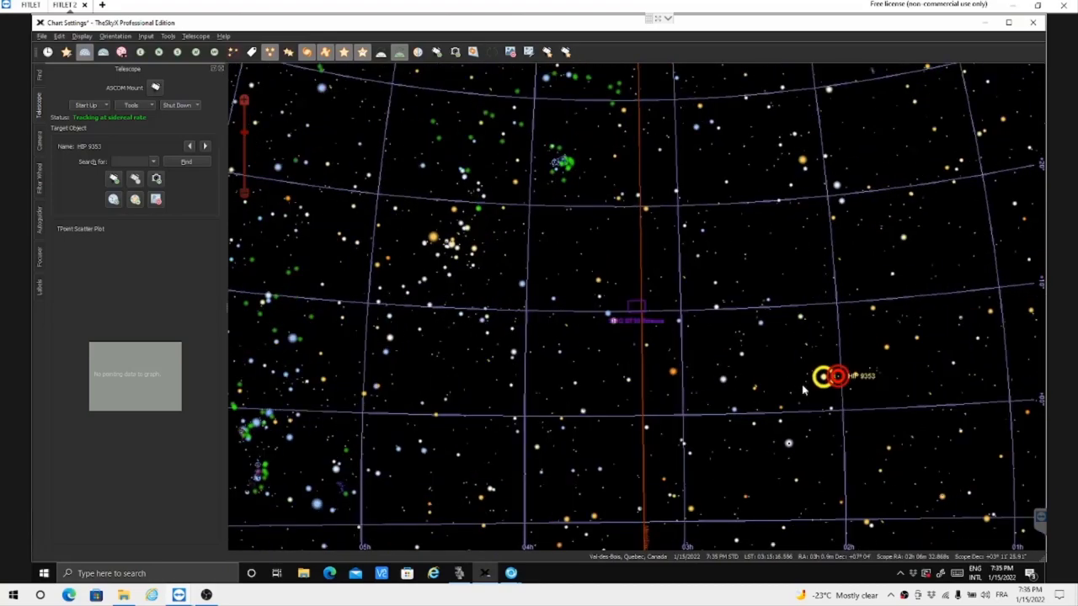
{"action": "scroll", "coordinate": [805, 390], "scroll_direction": "up", "scroll_amount": 1}
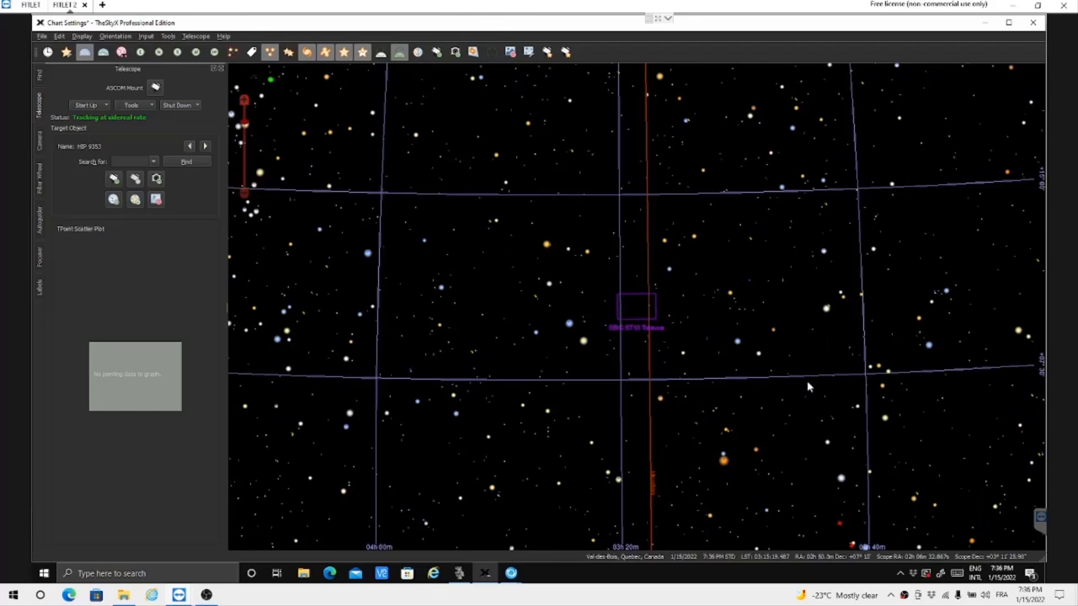
{"action": "scroll", "coordinate": [809, 388], "scroll_direction": "up", "scroll_amount": 1}
{"action": "scroll", "coordinate": [810, 387], "scroll_direction": "down", "scroll_amount": 2}
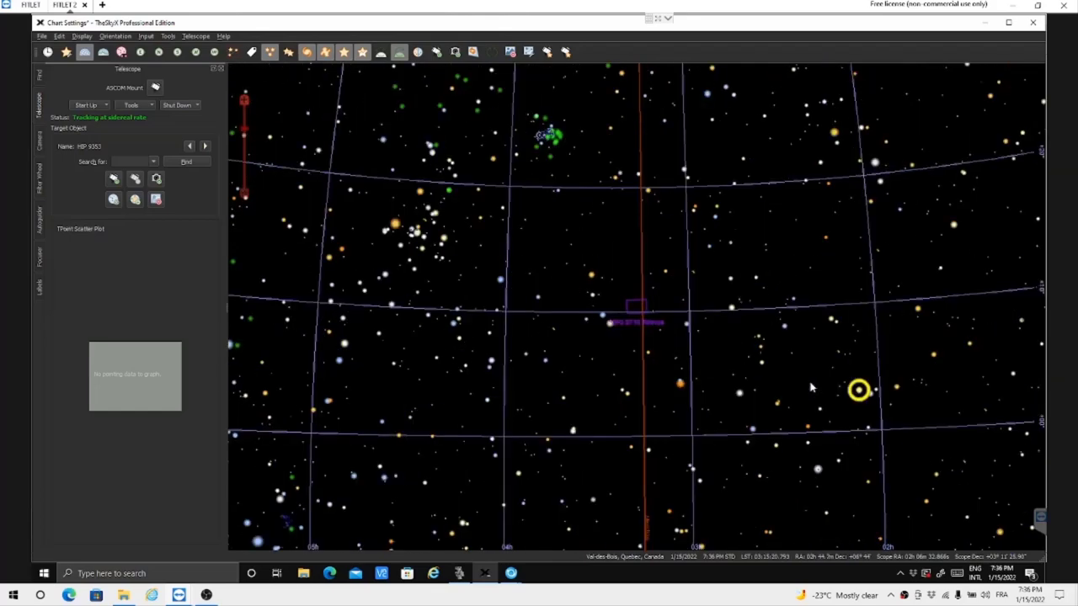
{"action": "scroll", "coordinate": [811, 387], "scroll_direction": "down", "scroll_amount": 1}
{"action": "scroll", "coordinate": [812, 386], "scroll_direction": "down", "scroll_amount": 1}
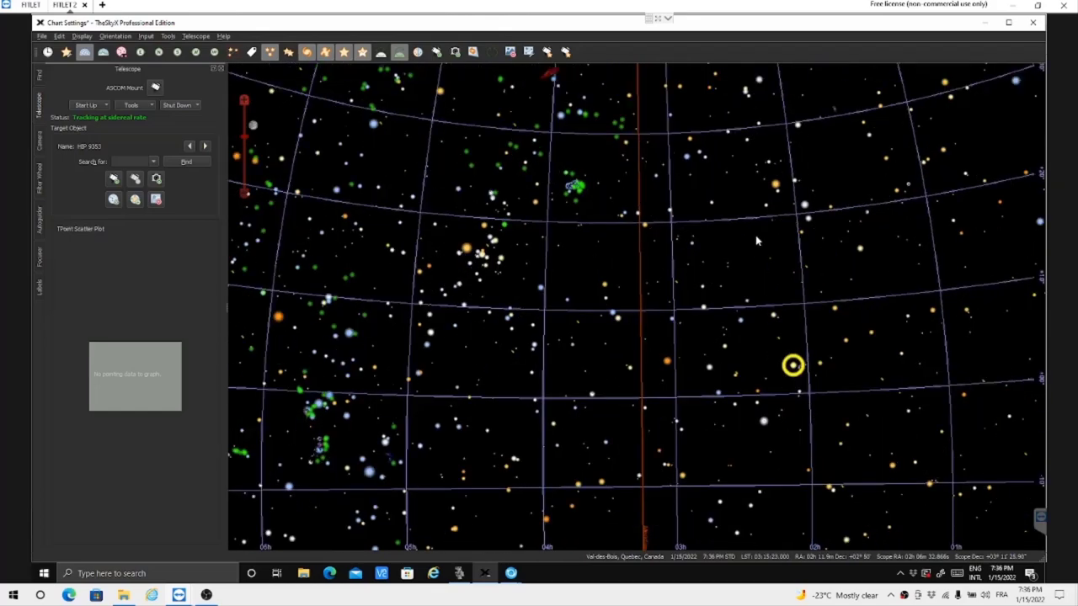
- Select the star Aldebaran on the chart and slew the telescope to it
{"action": "left_click", "coordinate": [468, 250]}
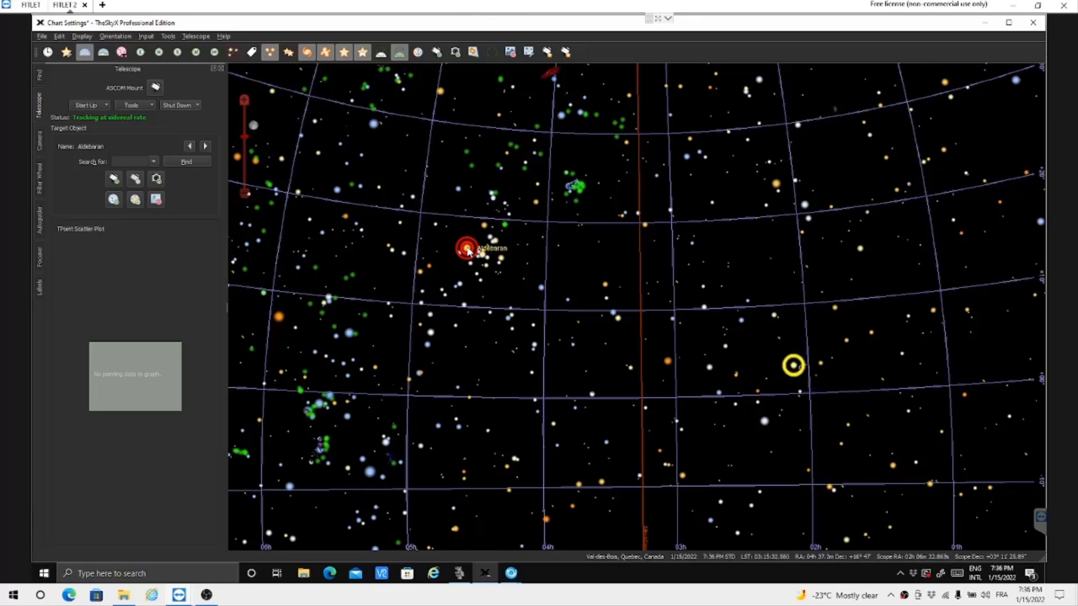
{"action": "right_click", "coordinate": [468, 251]}
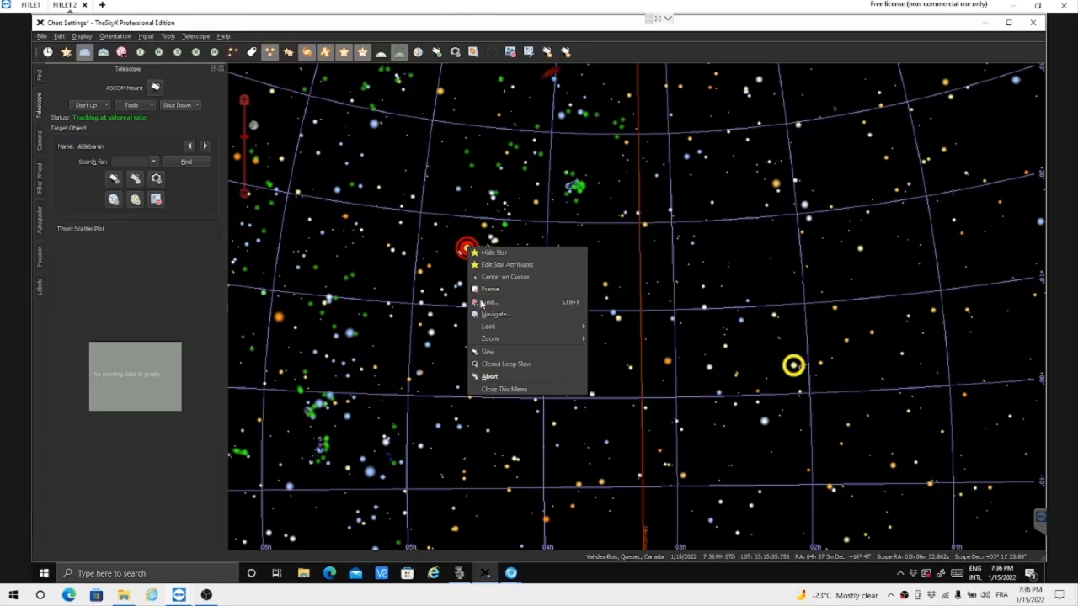
{"action": "left_click", "coordinate": [489, 352]}
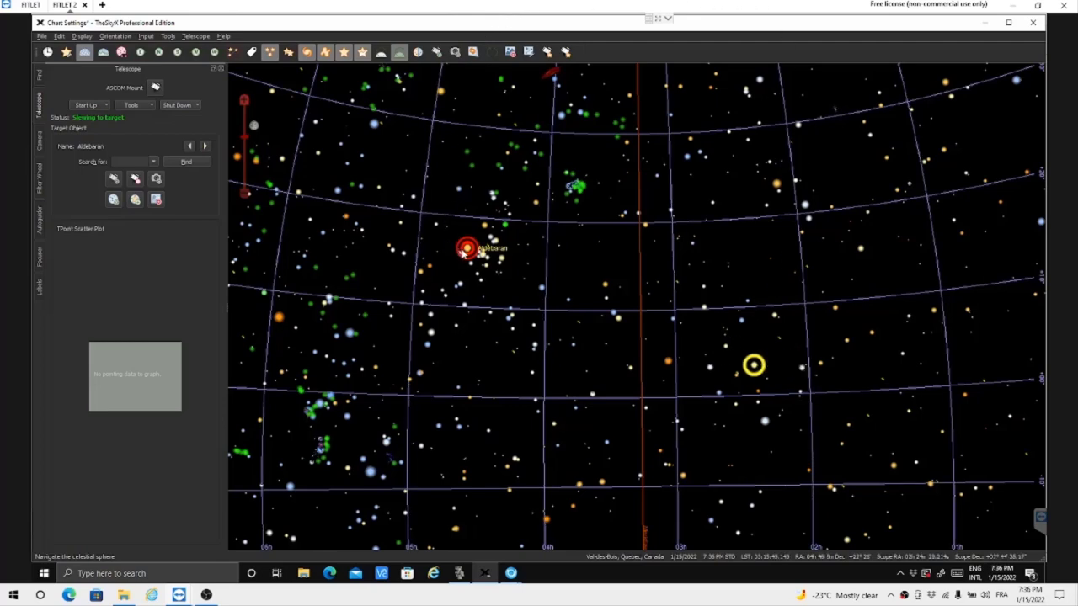
{"action": "mouse_move", "coordinate": [468, 253]}
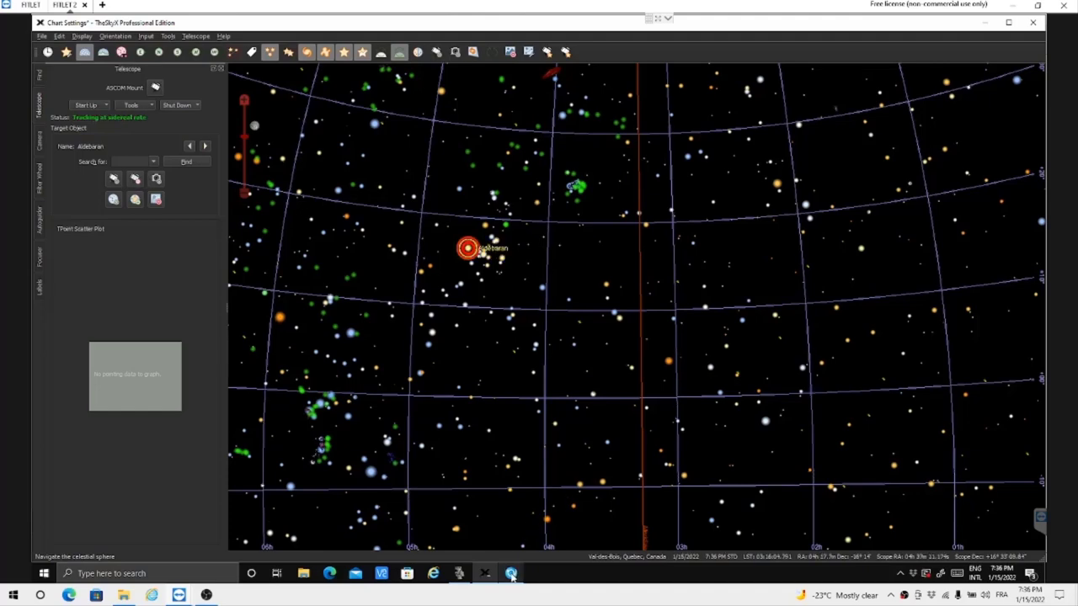
- Switch to MaxIm DL and find the scope position on the zoomed sky chart
{"action": "left_click", "coordinate": [511, 574]}
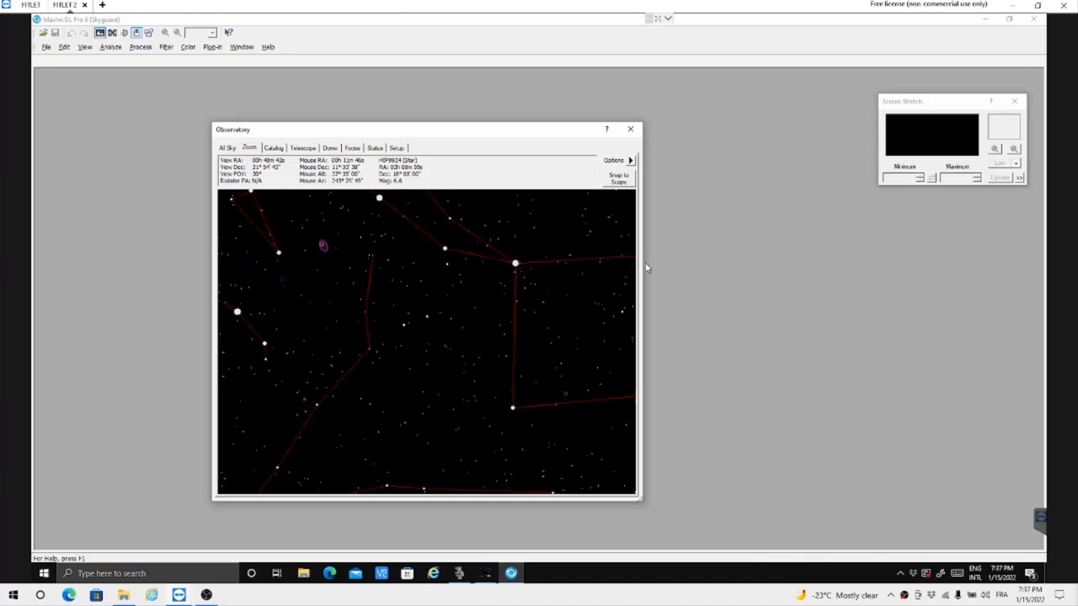
{"action": "left_click", "coordinate": [631, 160]}
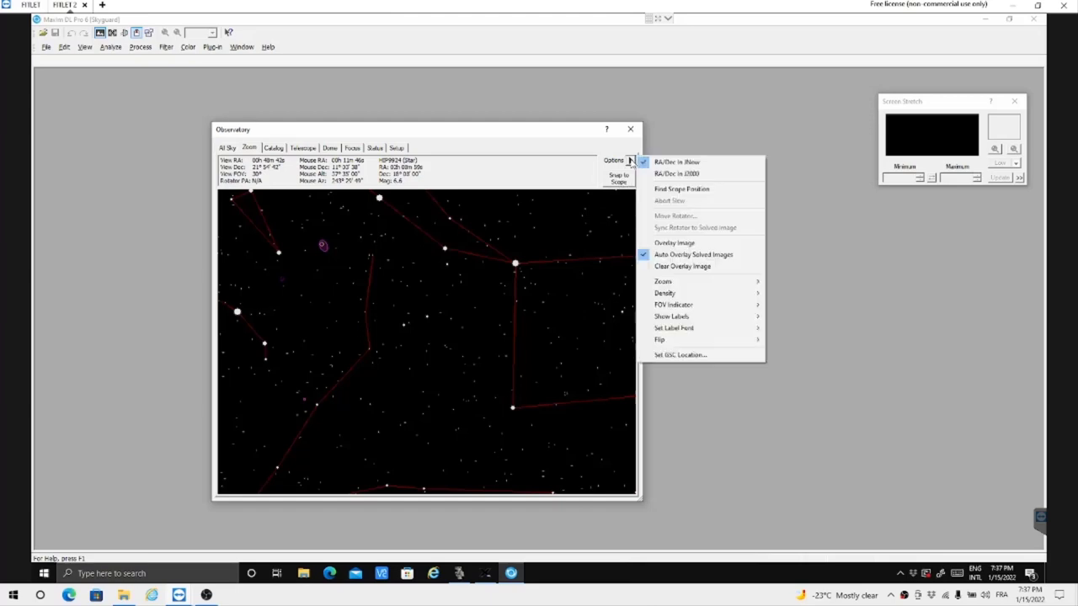
{"action": "left_click", "coordinate": [696, 190]}
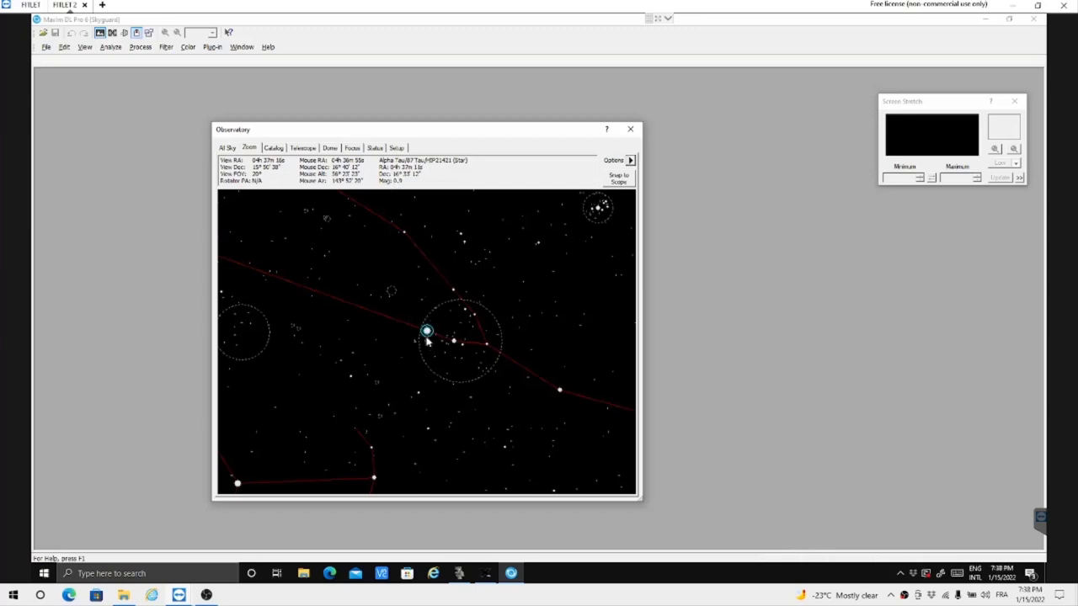
- Switch to TheSkyX to compare the scope position around Aldebaran, and return to MaxIm DL
{"action": "left_click", "coordinate": [484, 574]}
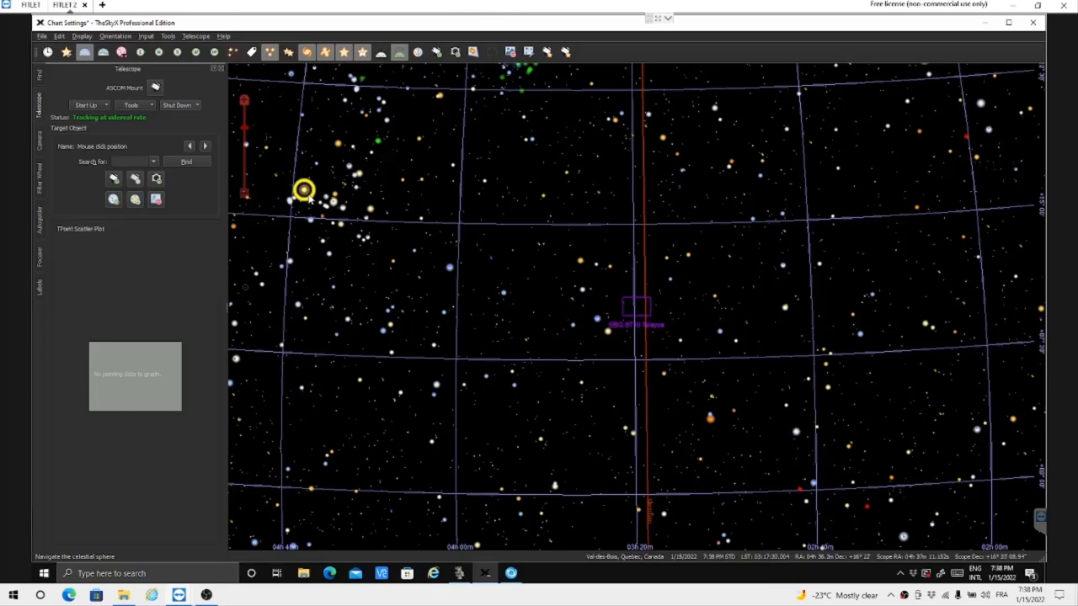
{"action": "mouse_move", "coordinate": [306, 193]}
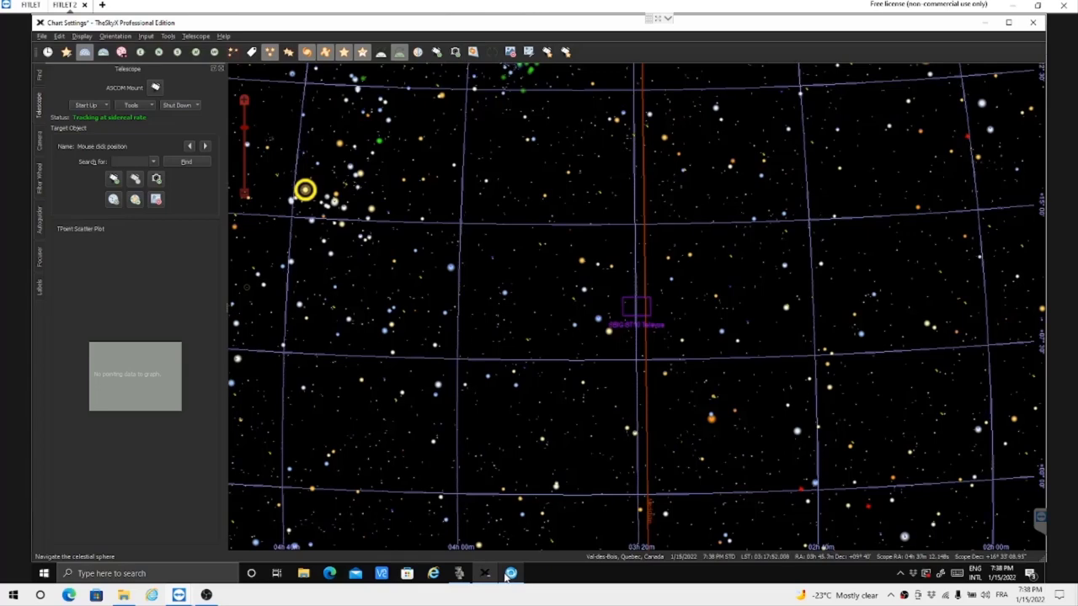
{"action": "left_click", "coordinate": [509, 574]}
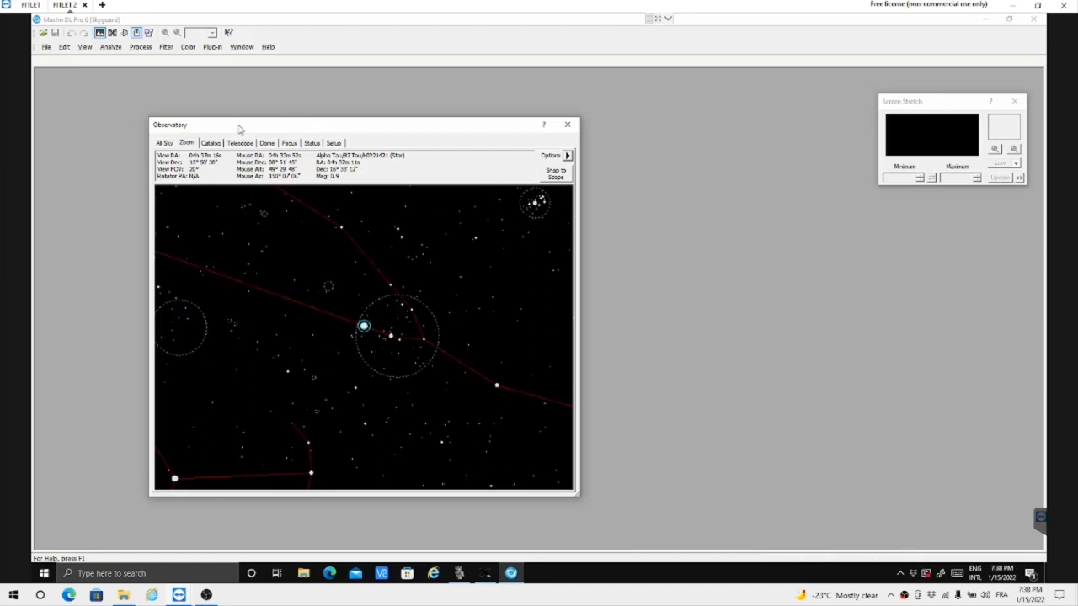
- Move the Observatory window aside and open the Camera Control window
{"action": "left_click_drag", "start_coordinate": [186, 124], "coordinate": [132, 118]}
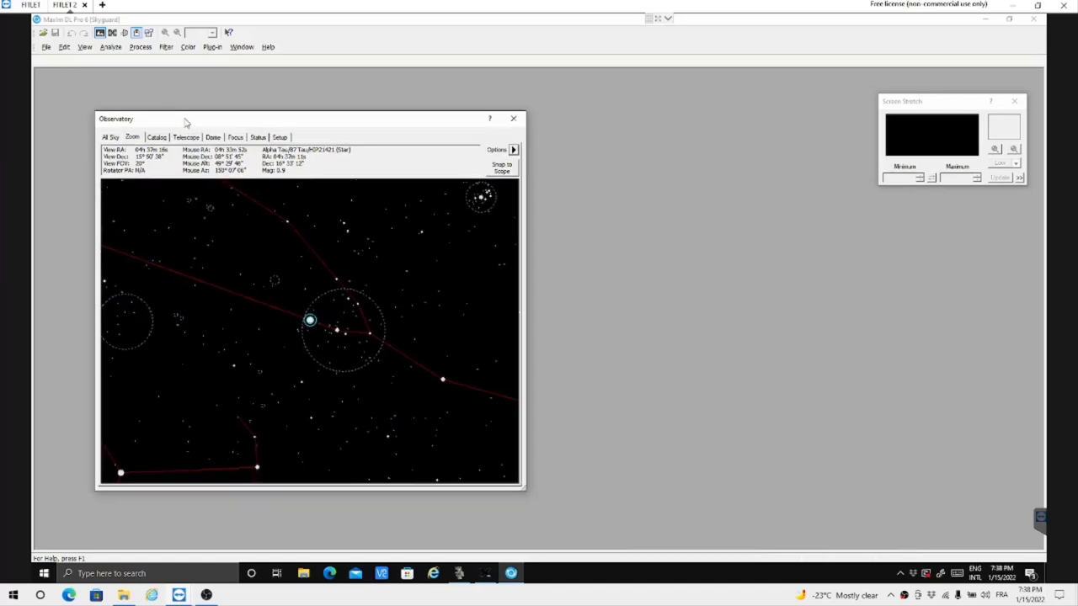
{"action": "left_click", "coordinate": [124, 32]}
{"action": "left_click", "coordinate": [124, 34]}
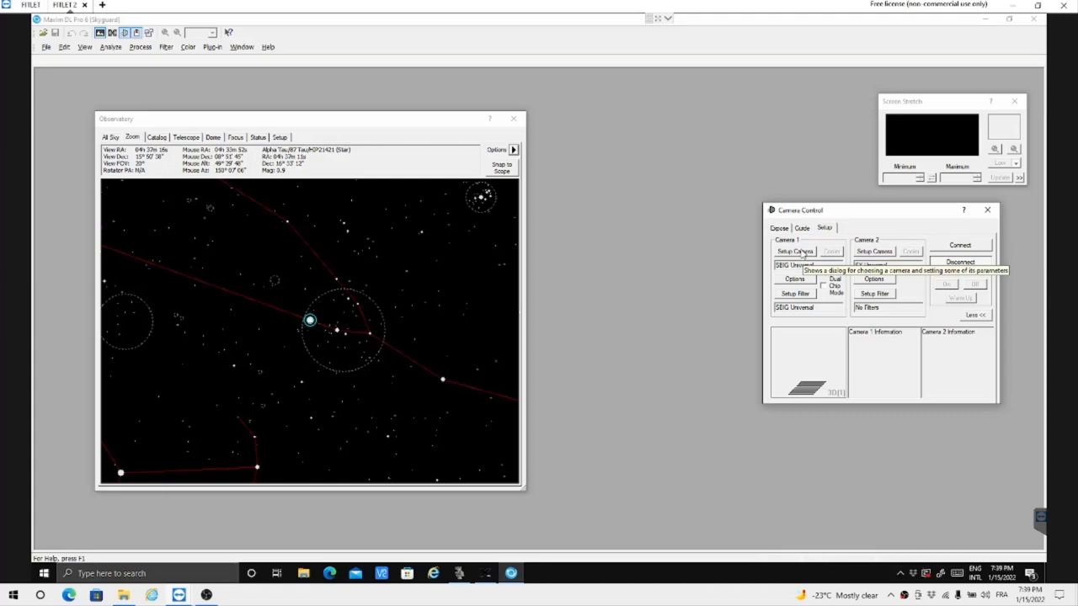
- Review Camera 1's SBIG Universal setup, including the camera models, guide chip options and advanced settings, and cancel without changes
{"action": "left_click", "coordinate": [802, 252]}
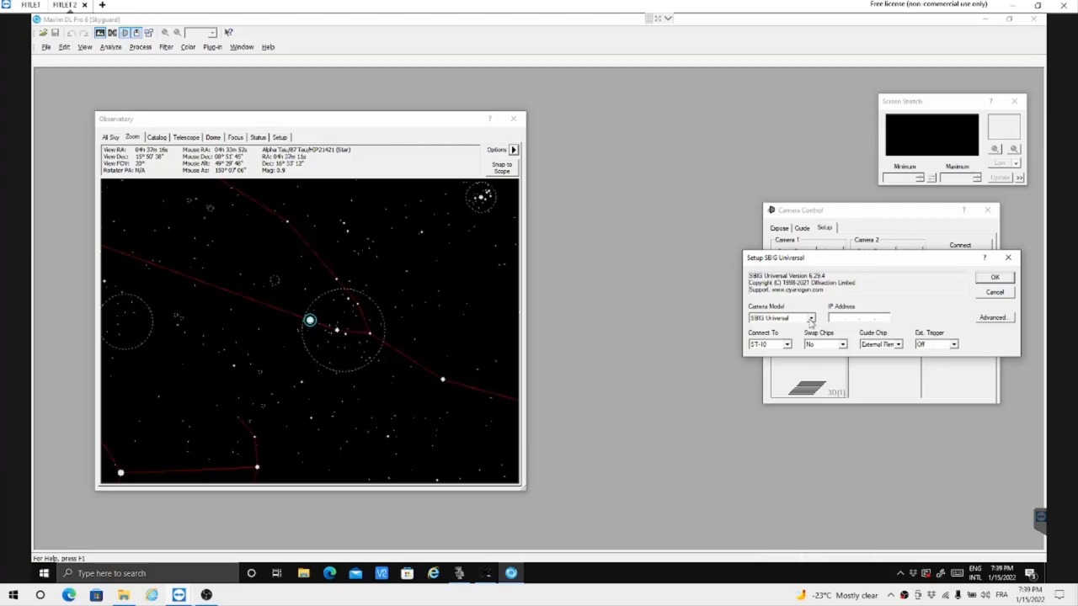
{"action": "left_click", "coordinate": [810, 319]}
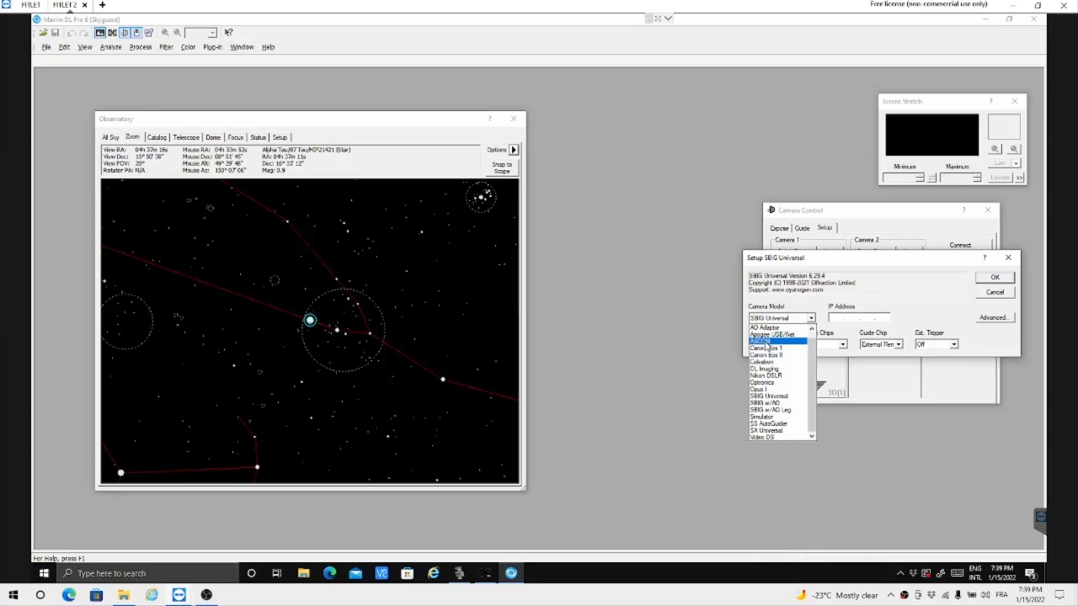
{"action": "left_click", "coordinate": [916, 278]}
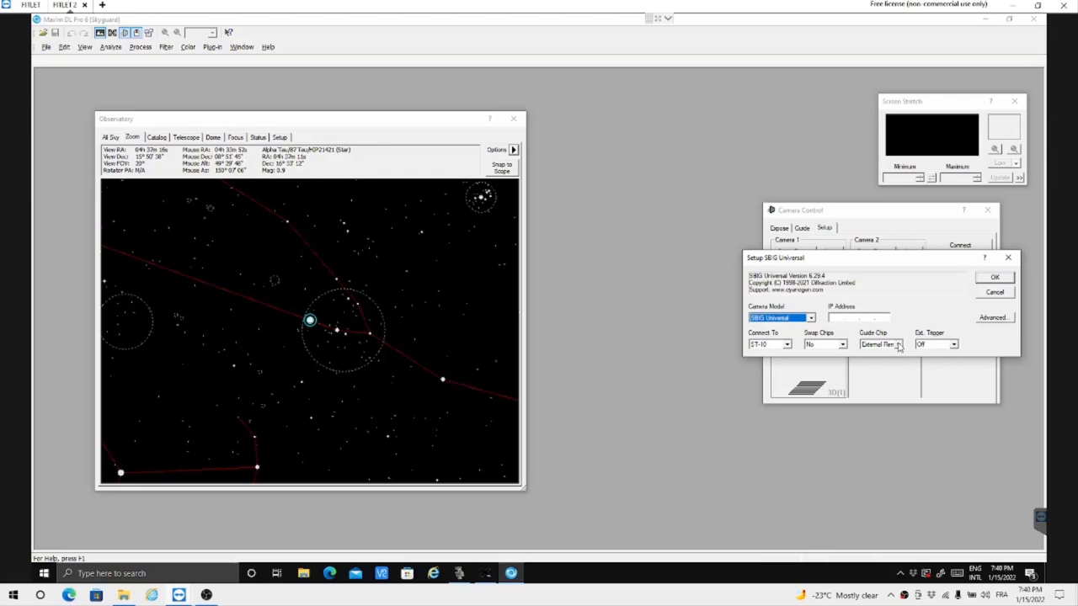
{"action": "left_click", "coordinate": [899, 345]}
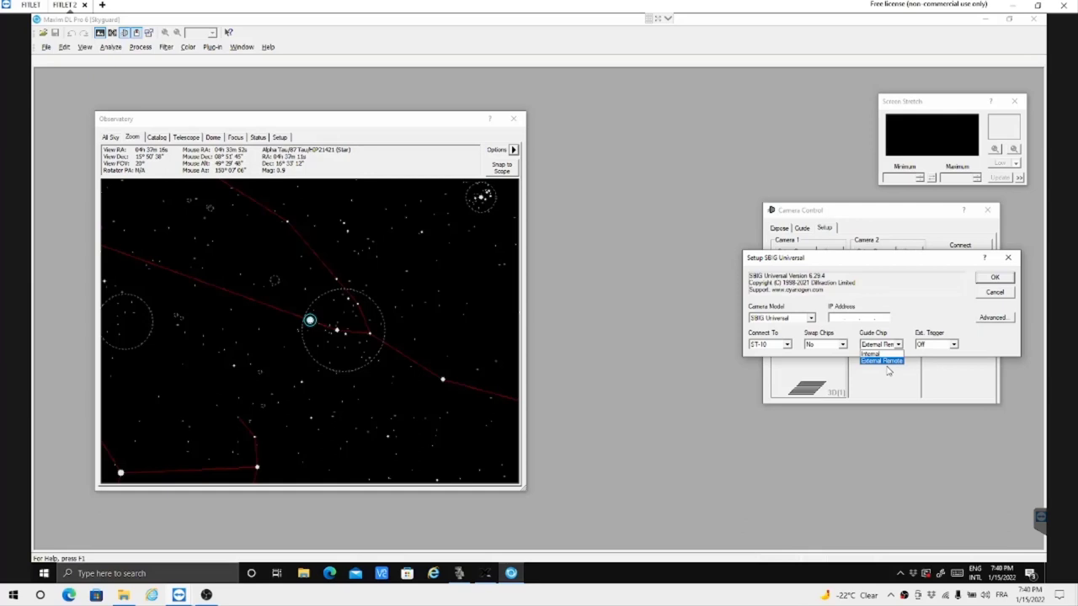
{"action": "left_click", "coordinate": [990, 326]}
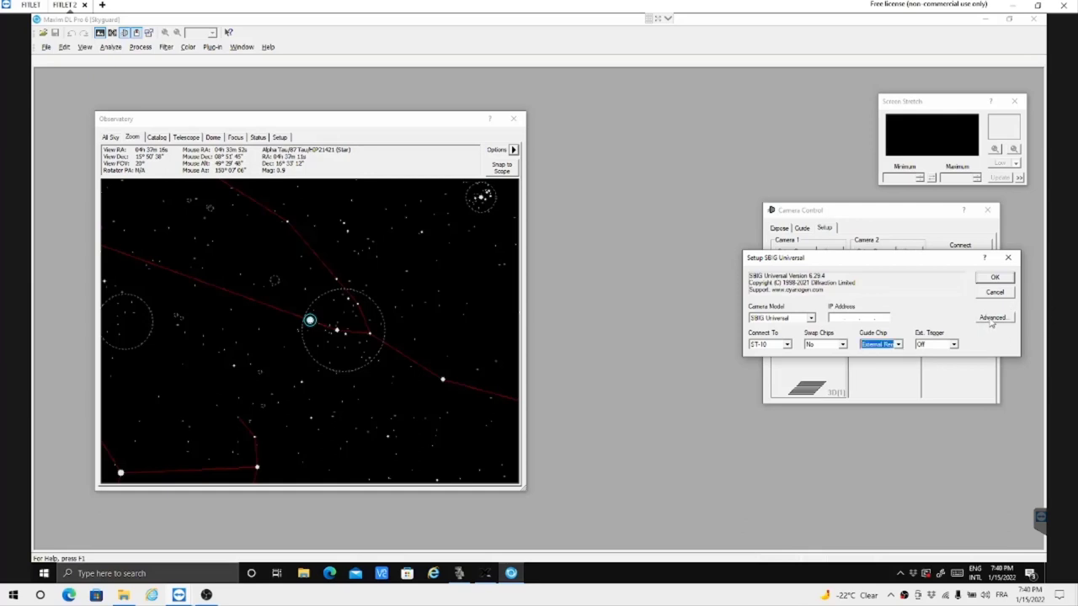
{"action": "left_click", "coordinate": [992, 318]}
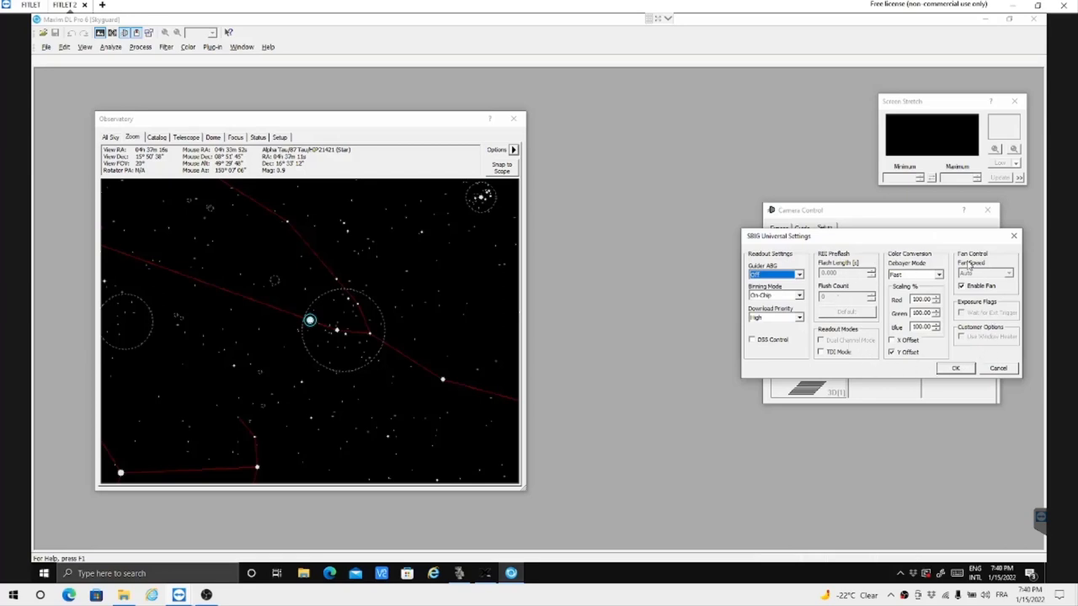
{"action": "left_click", "coordinate": [998, 368]}
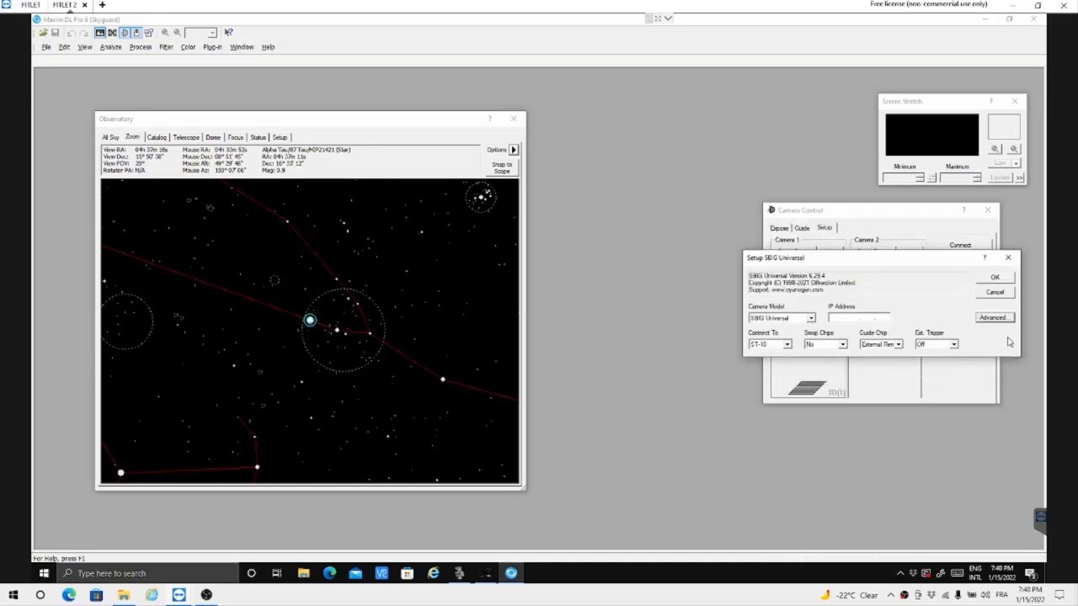
{"action": "left_click", "coordinate": [995, 293]}
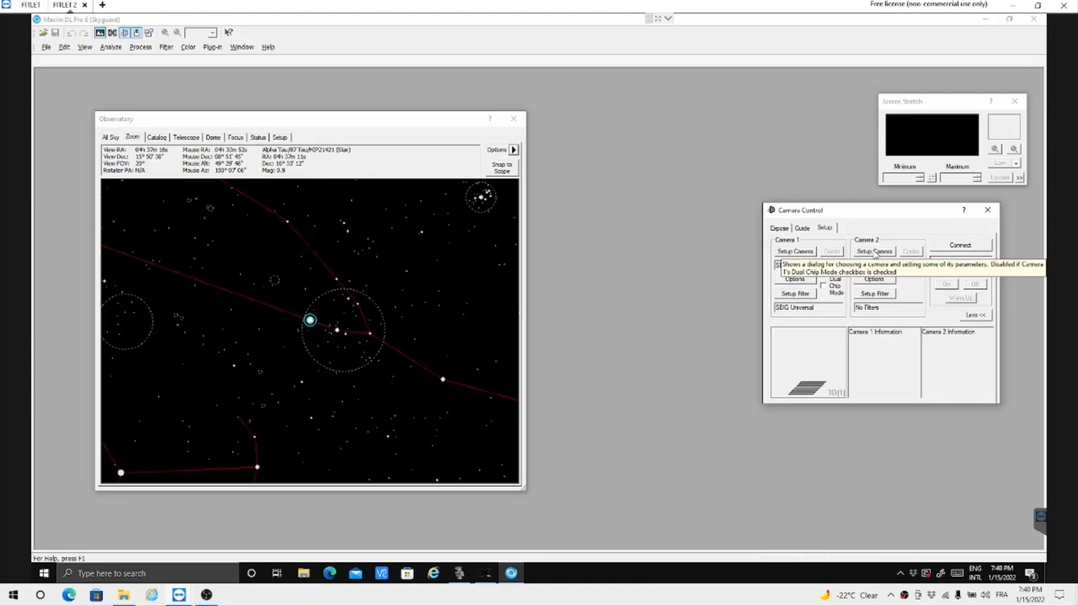
- Set Camera 2's model to ASCOM and select Starlight Xpress Lodestar #1 as its driver
{"action": "left_click", "coordinate": [876, 252]}
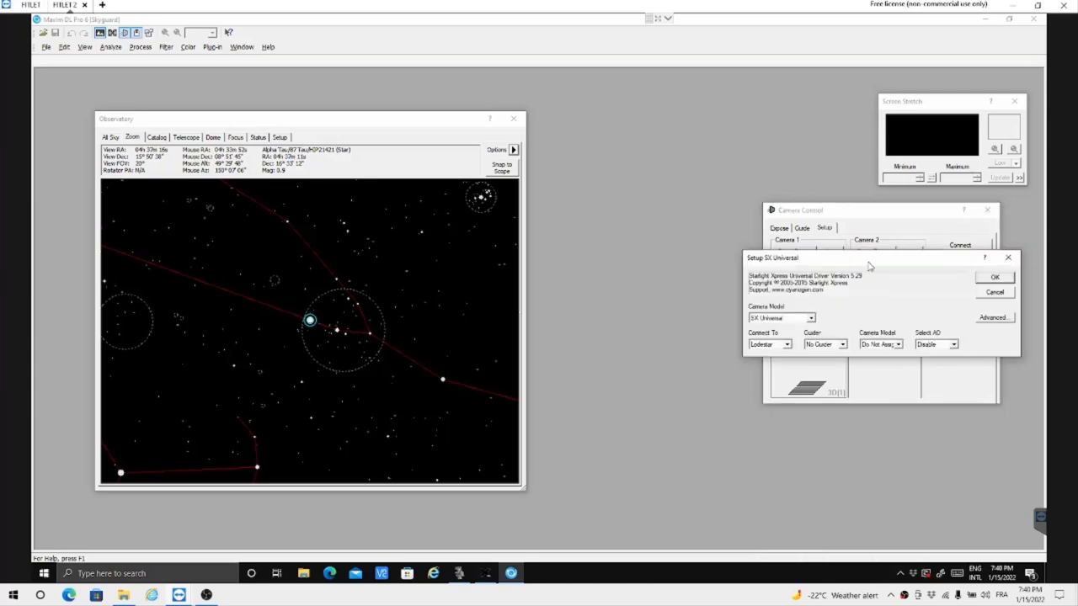
{"action": "left_click", "coordinate": [811, 320]}
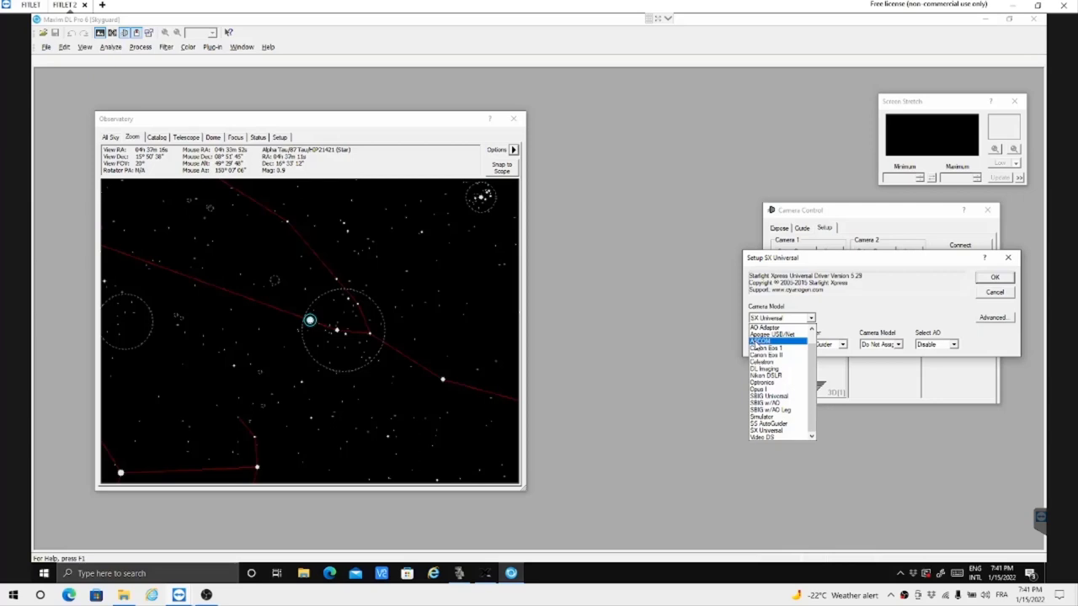
{"action": "left_click", "coordinate": [758, 342]}
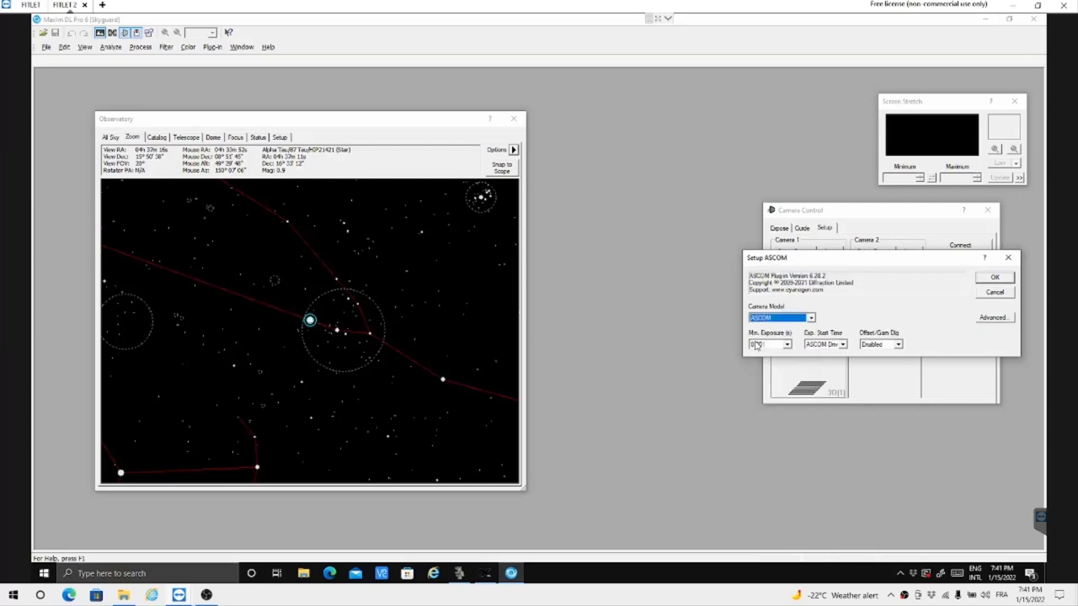
{"action": "left_click", "coordinate": [994, 319]}
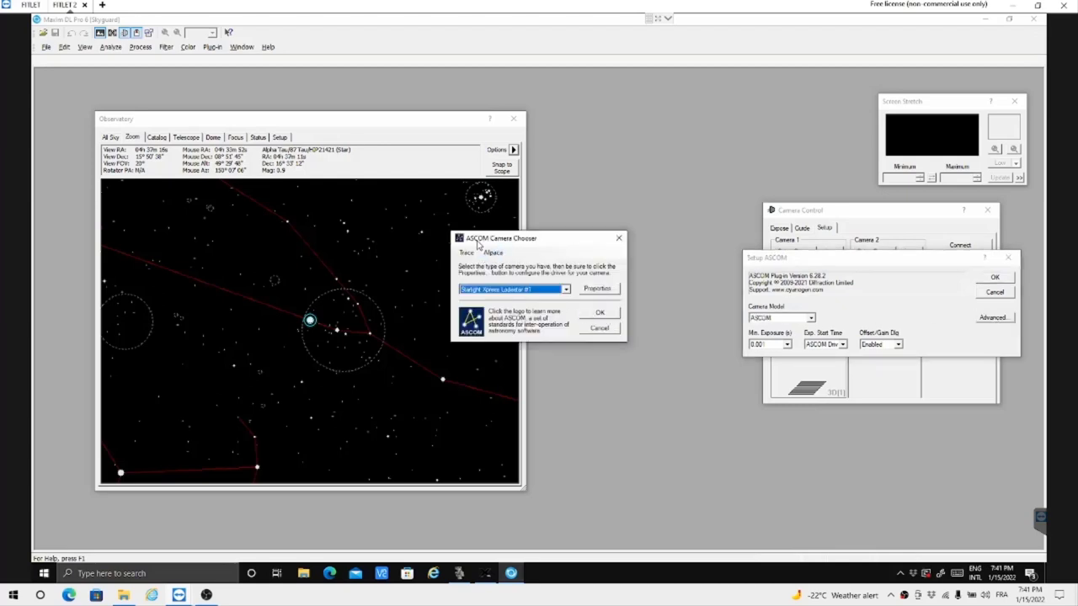
{"action": "left_click", "coordinate": [566, 290]}
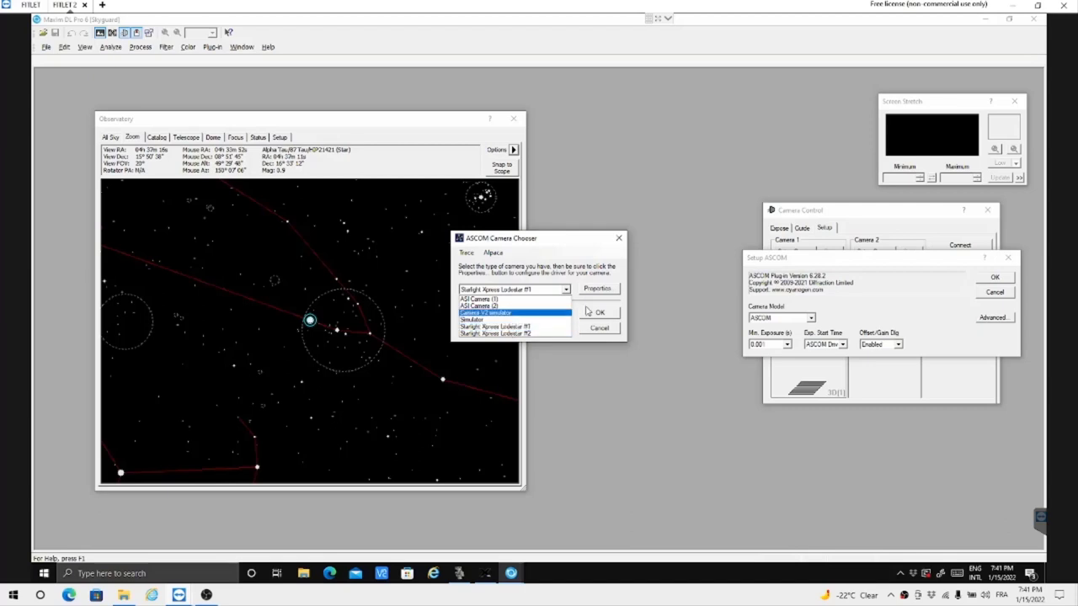
{"action": "left_click", "coordinate": [509, 328]}
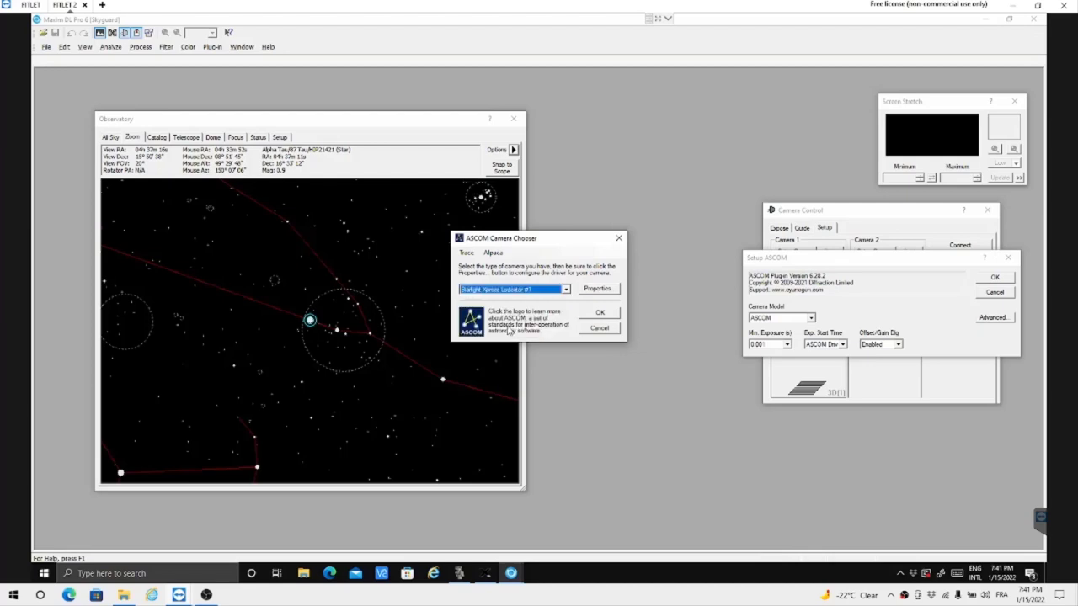
- Examine the Lodestar driver's SXCamera Setup properties without changes and confirm the selected ASCOM camera
{"action": "left_click", "coordinate": [607, 290]}
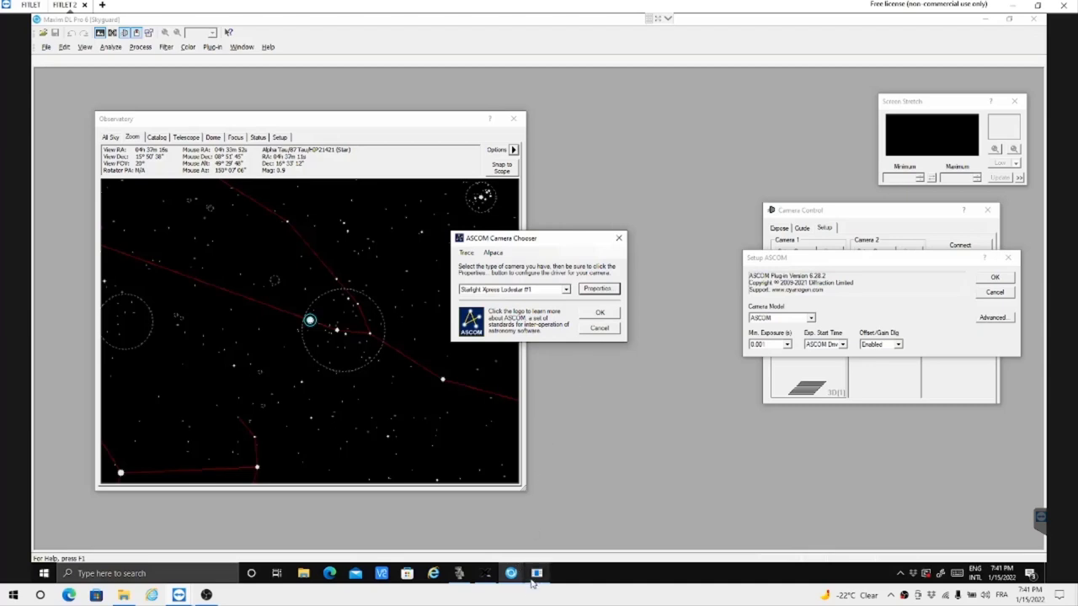
{"action": "left_click", "coordinate": [537, 574]}
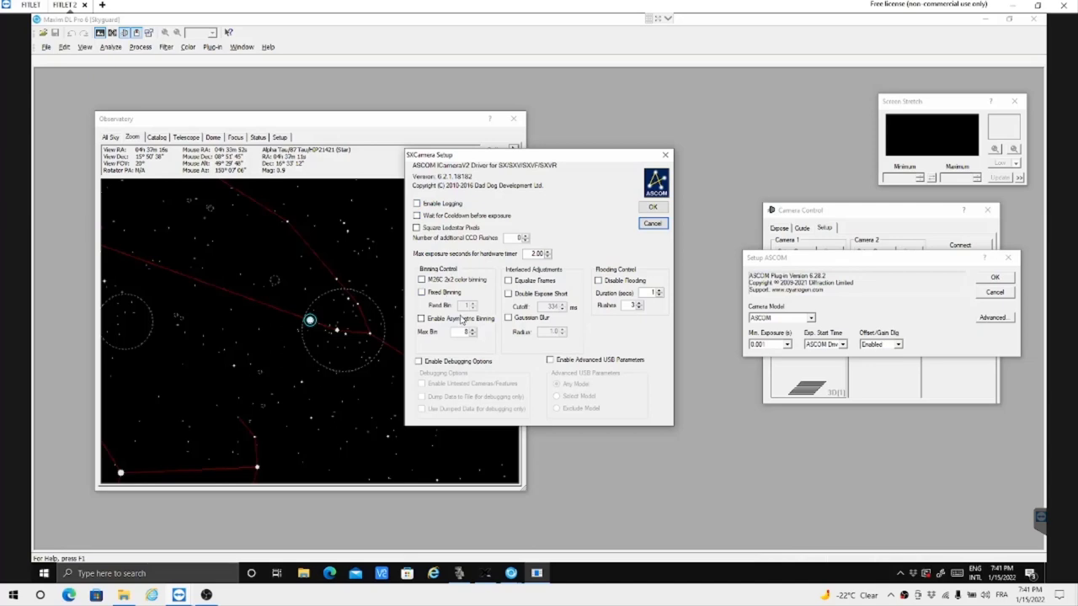
{"action": "left_click", "coordinate": [653, 224]}
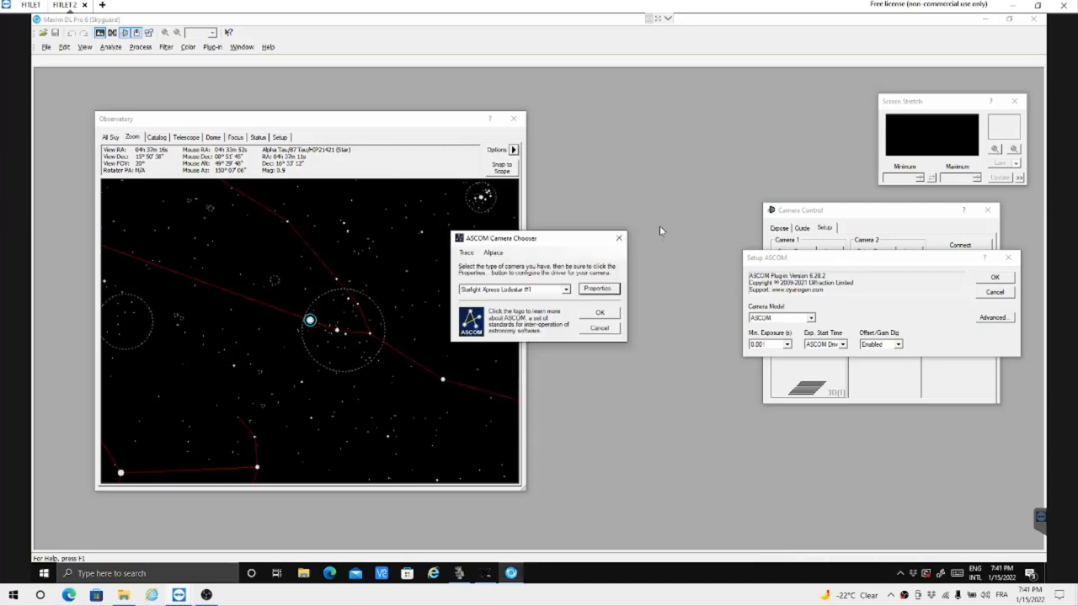
{"action": "left_click", "coordinate": [601, 313]}
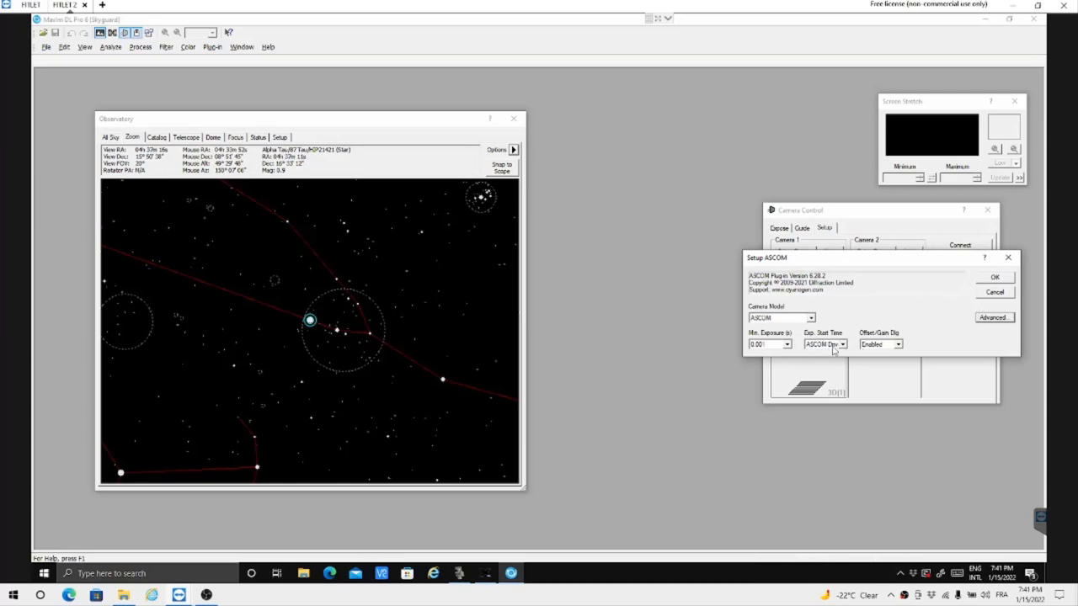
- Set the exposure start time source for Camera 2 to MaxIm DL
{"action": "left_click", "coordinate": [843, 346]}
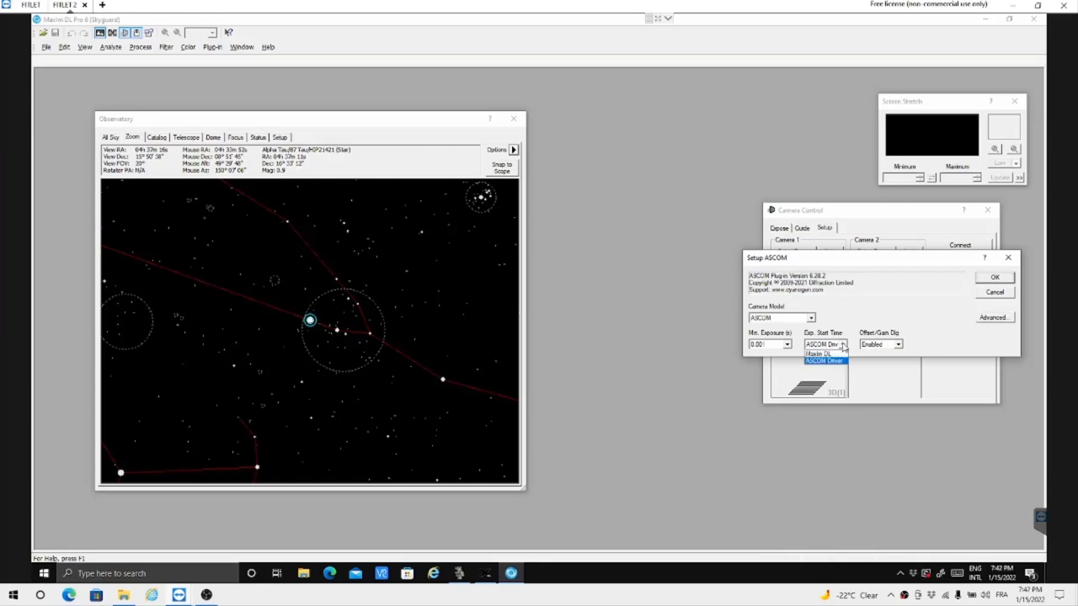
{"action": "left_click", "coordinate": [843, 346]}
{"action": "left_click", "coordinate": [843, 346]}
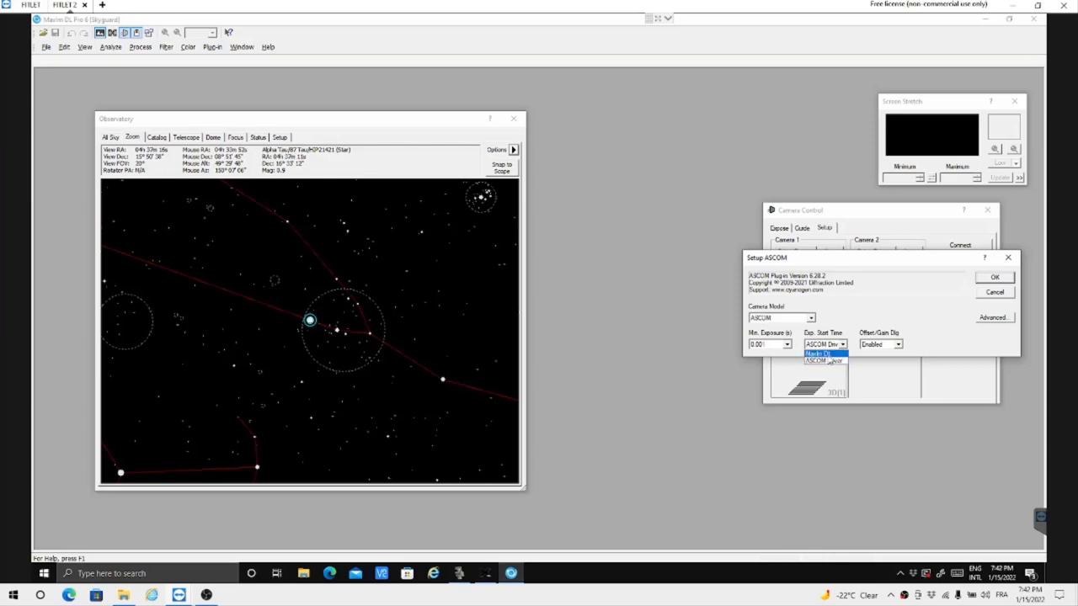
{"action": "left_click", "coordinate": [829, 358]}
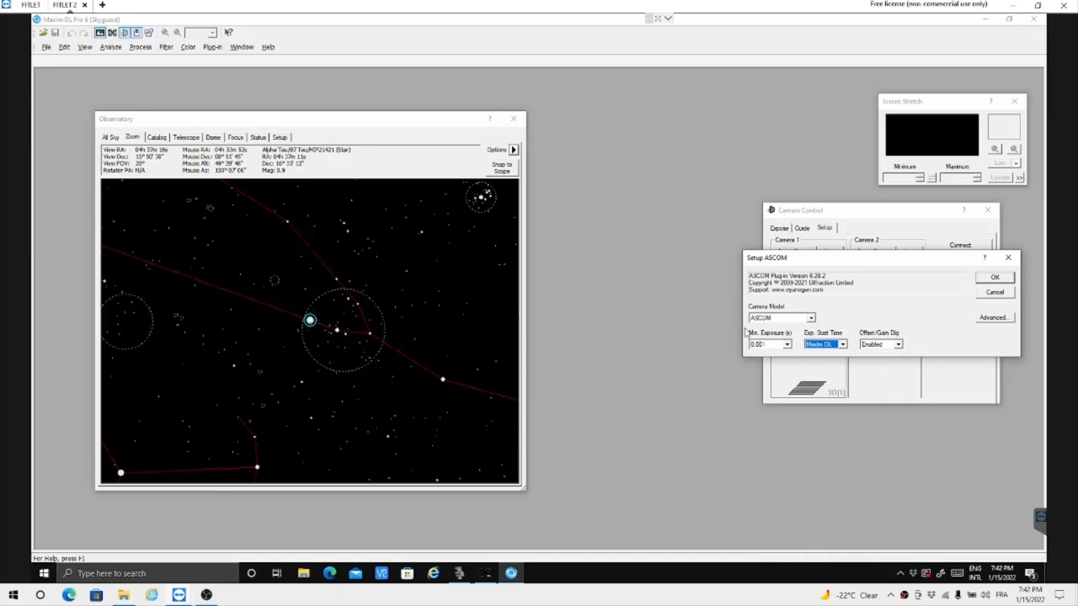
- Recheck and accept the Lodestar #1 driver properties and save the ASCOM setup for Camera 2
{"action": "left_click", "coordinate": [1006, 320]}
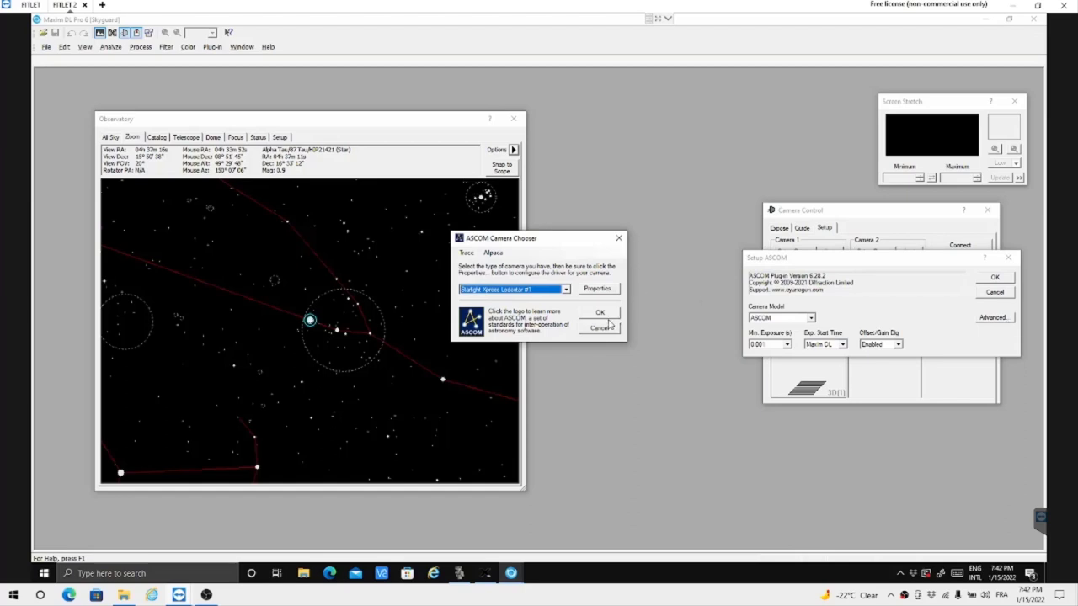
{"action": "left_click", "coordinate": [602, 291]}
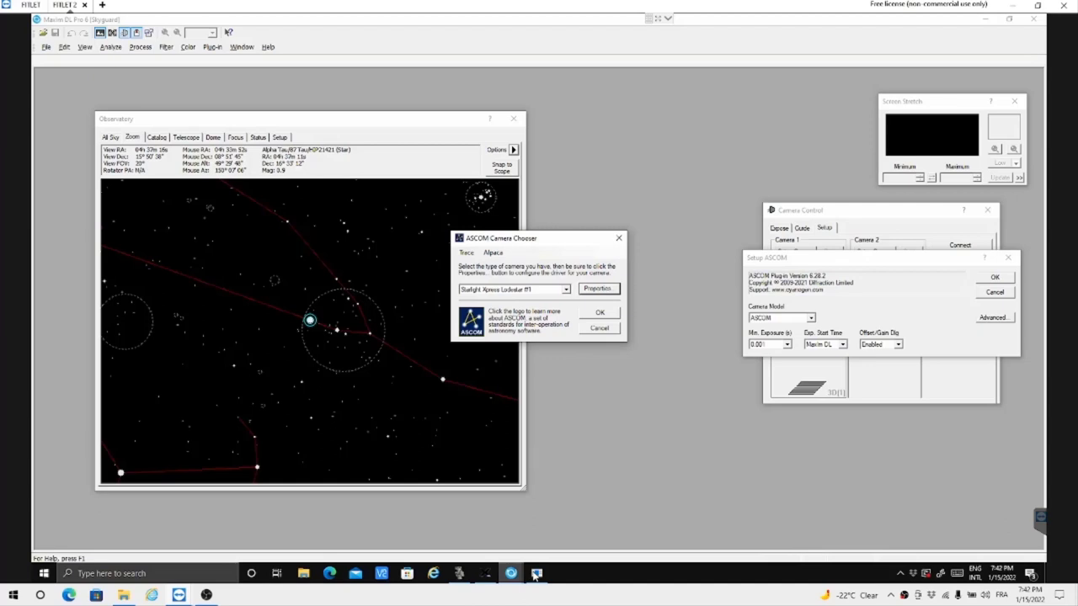
{"action": "left_click", "coordinate": [536, 575]}
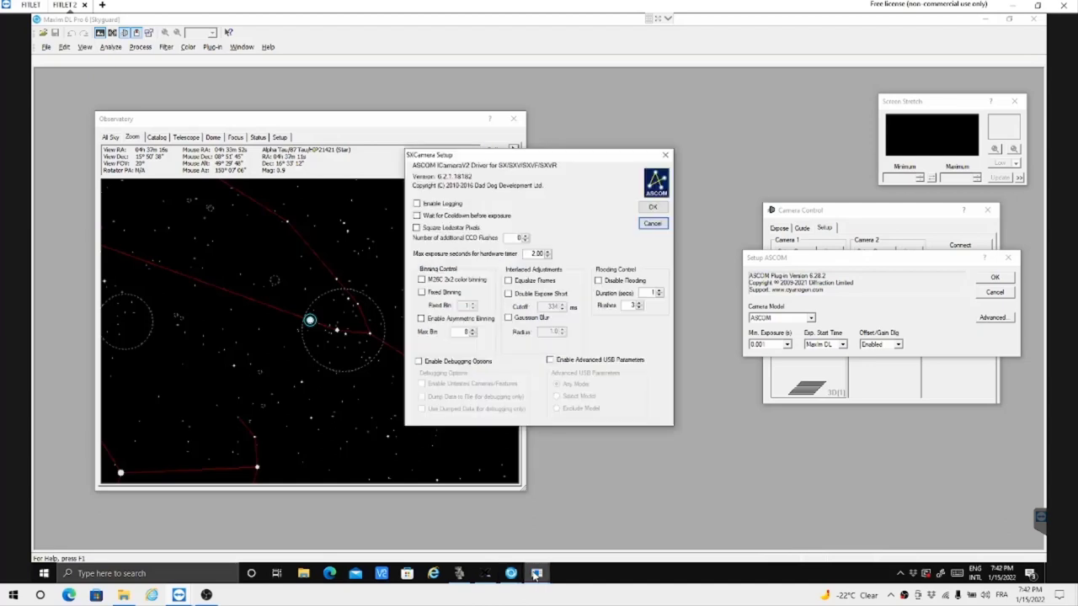
{"action": "left_click", "coordinate": [654, 208]}
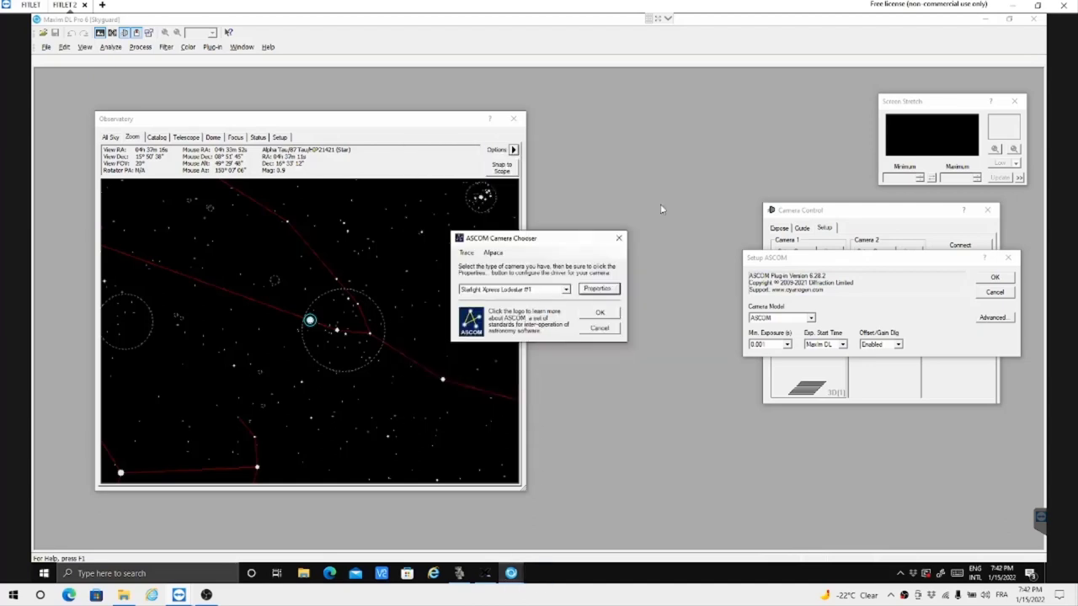
{"action": "left_click", "coordinate": [602, 315]}
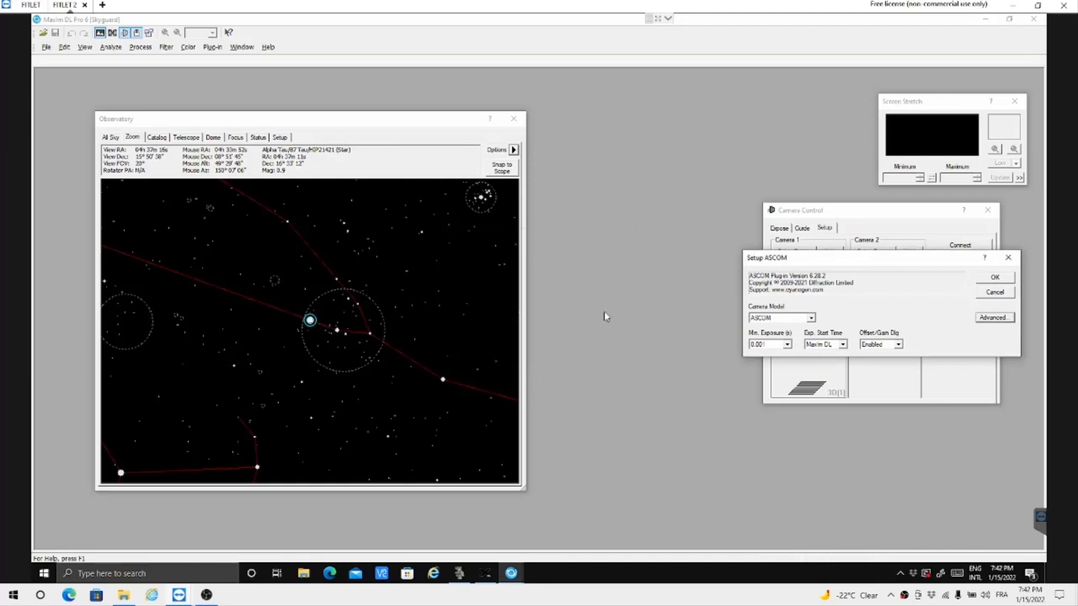
{"action": "left_click", "coordinate": [995, 277]}
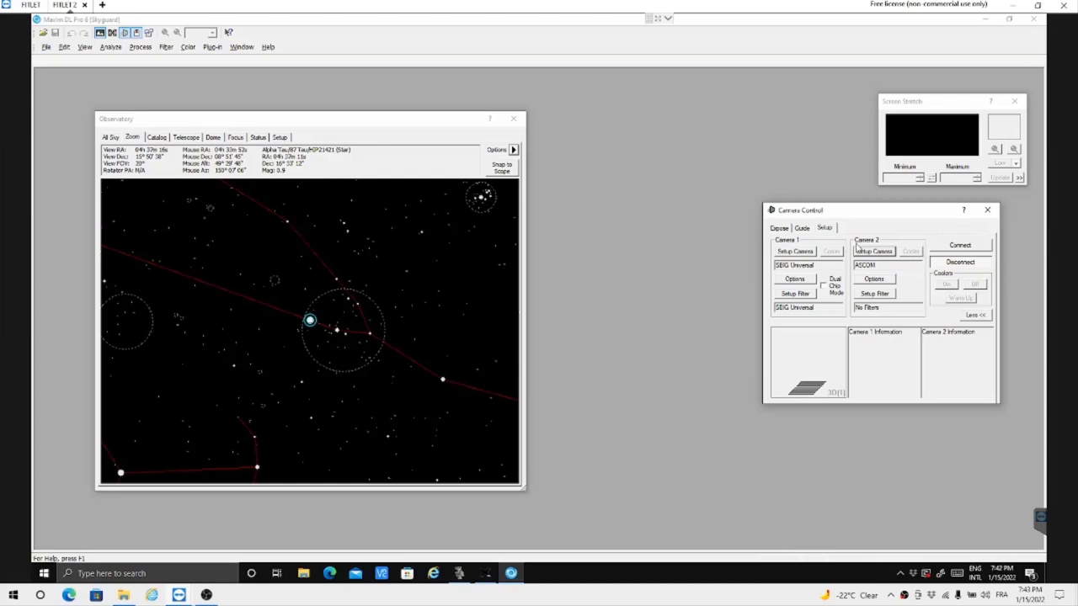
- Connect both cameras and turn on cooling with Camera 1's setpoint at -30 °C
{"action": "left_click", "coordinate": [956, 251]}
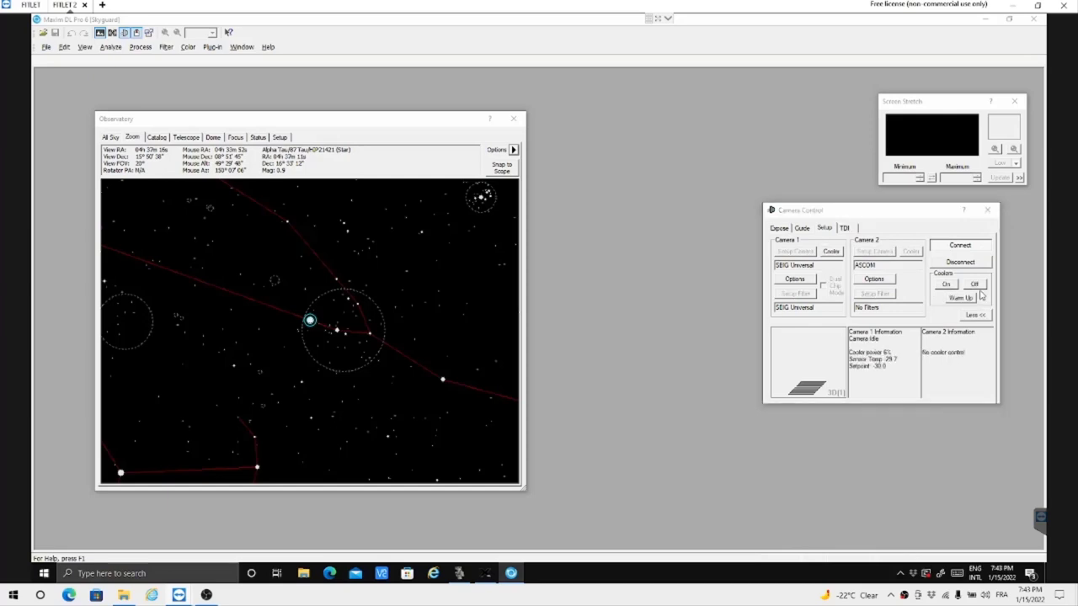
{"action": "left_click", "coordinate": [832, 252]}
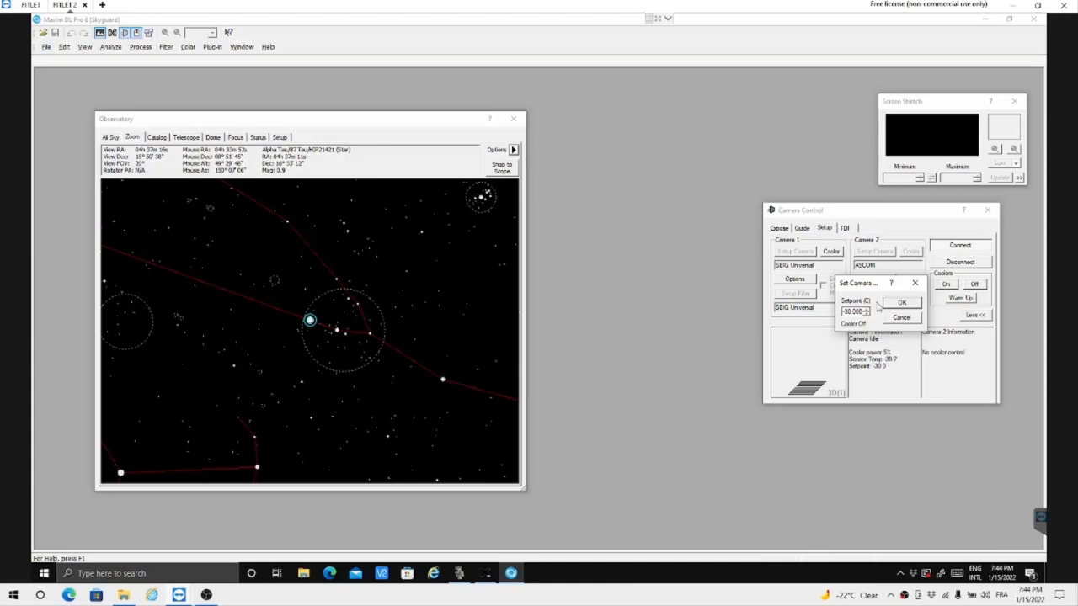
{"action": "left_click", "coordinate": [902, 303]}
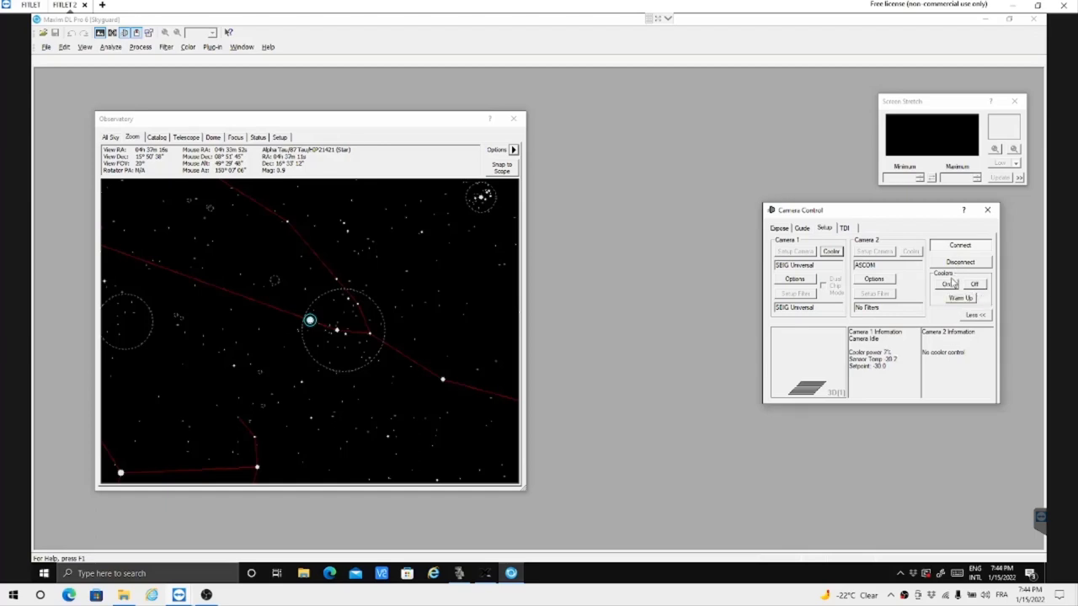
{"action": "left_click", "coordinate": [947, 287]}
{"action": "left_click", "coordinate": [947, 287]}
- Review the guiding controls and open the exposure settings in Camera Control
{"action": "left_click", "coordinate": [802, 228]}
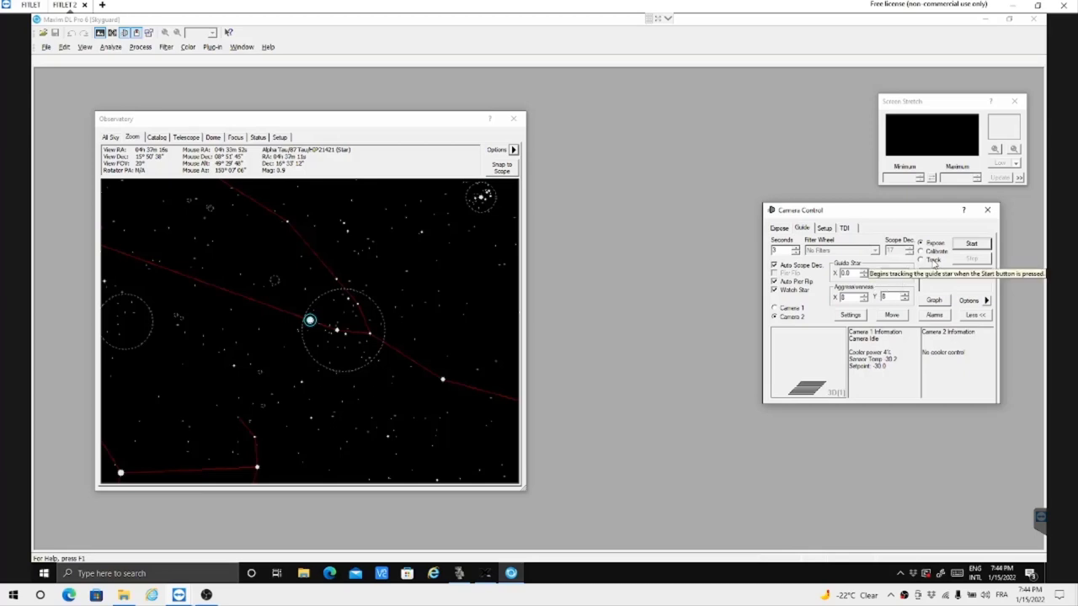
{"action": "left_click", "coordinate": [779, 228]}
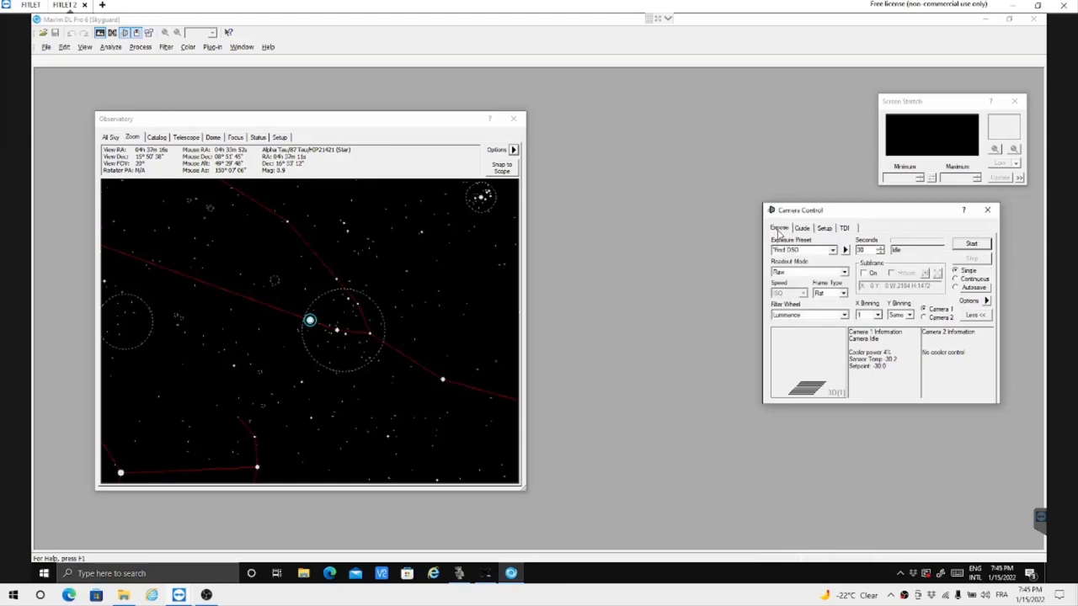